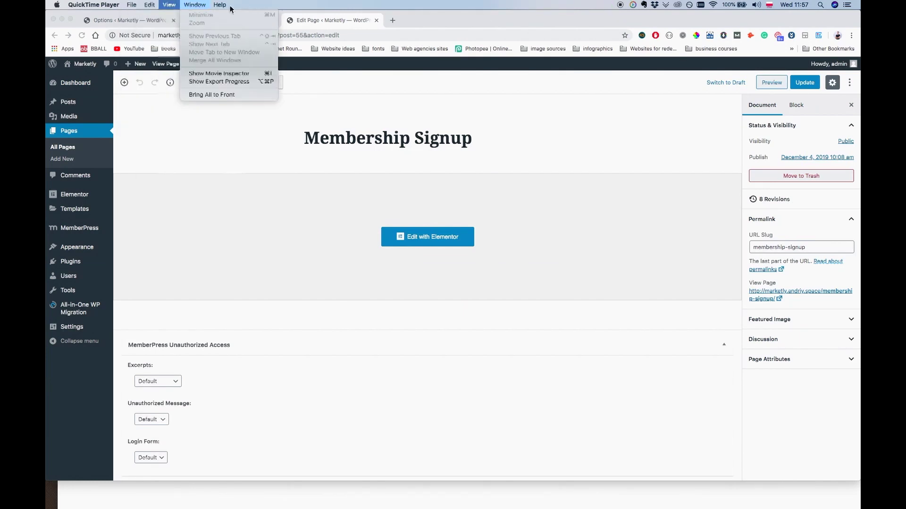
- Create the Protected Videos category with slug protected-videos and the same text as its description
{"action": "left_click", "coordinate": [528, 24]}
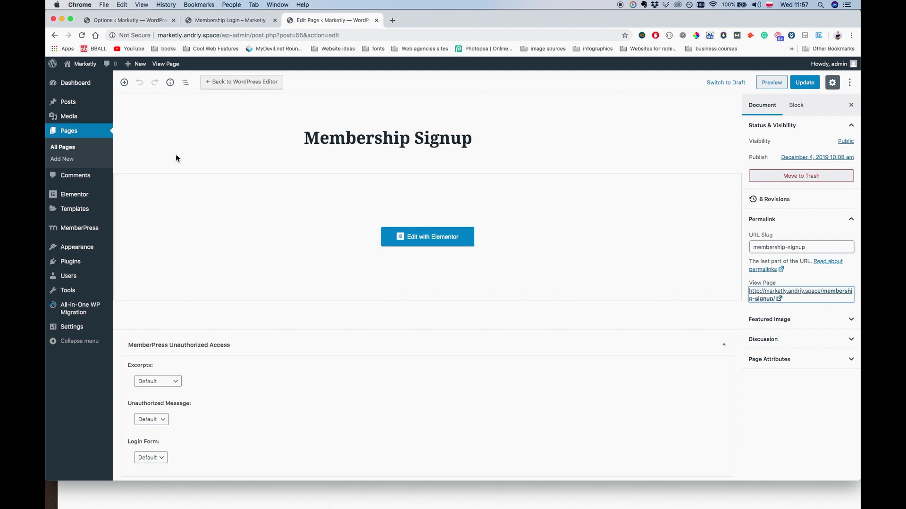
{"action": "mouse_move", "coordinate": [58, 103]}
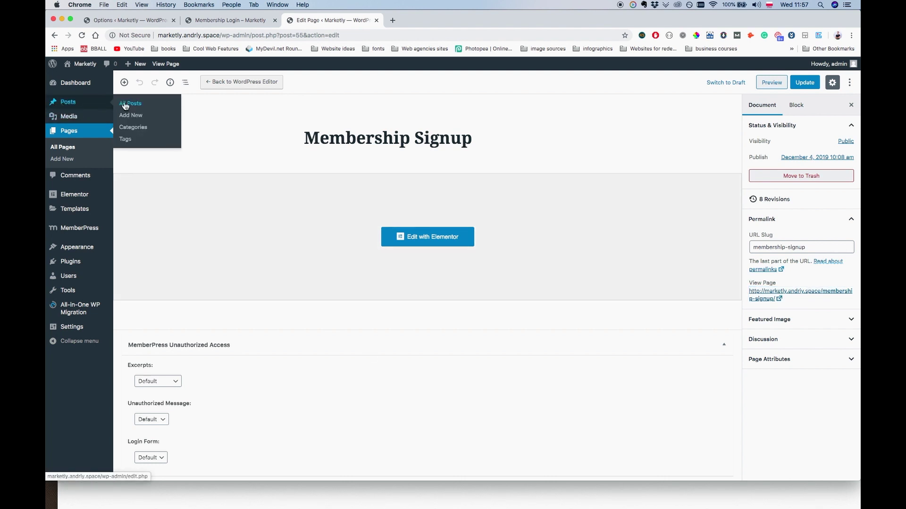
{"action": "left_click", "coordinate": [145, 135]}
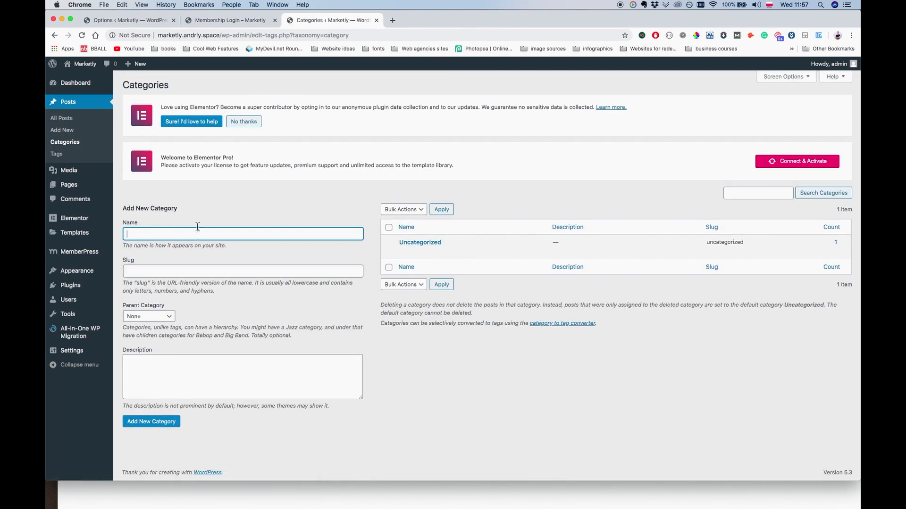
{"action": "type", "text": "Protected Videos"}
{"action": "key", "text": "Tab"}
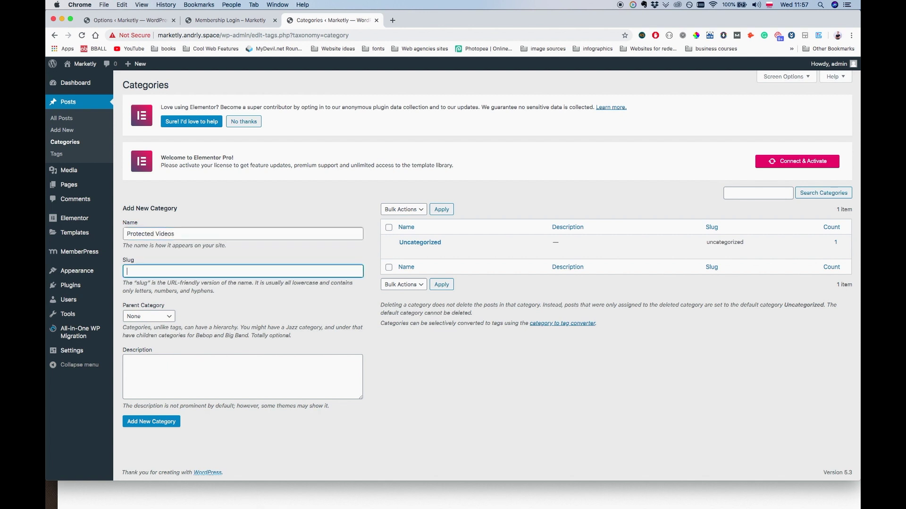
{"action": "type", "text": "protected-"}
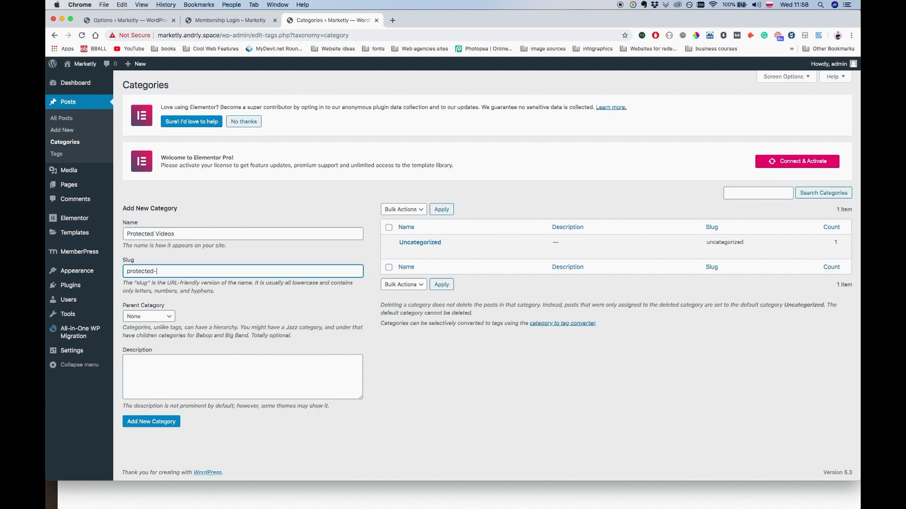
{"action": "type", "text": "videos"}
{"action": "left_click", "coordinate": [190, 234]}
{"action": "key", "text": "super+a"}
{"action": "key", "text": "super+c"}
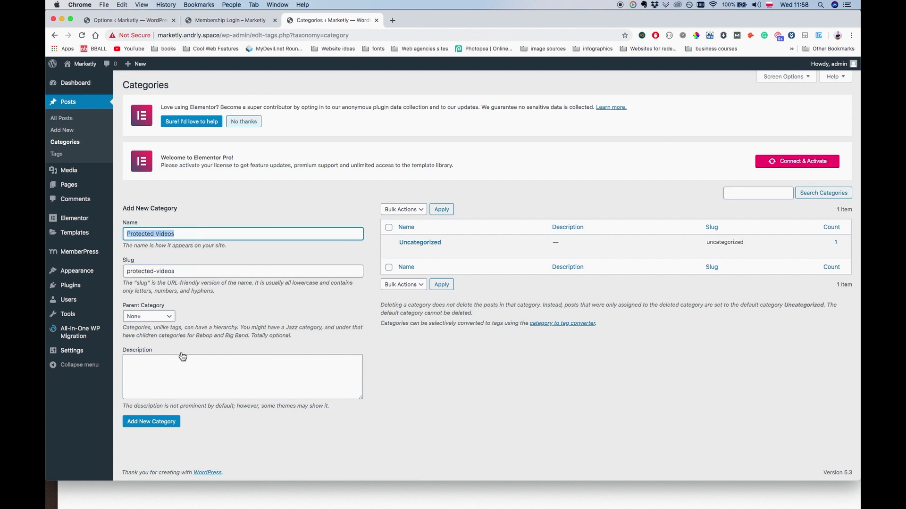
{"action": "left_click", "coordinate": [186, 370]}
{"action": "key", "text": "super+v"}
{"action": "left_click", "coordinate": [169, 422]}
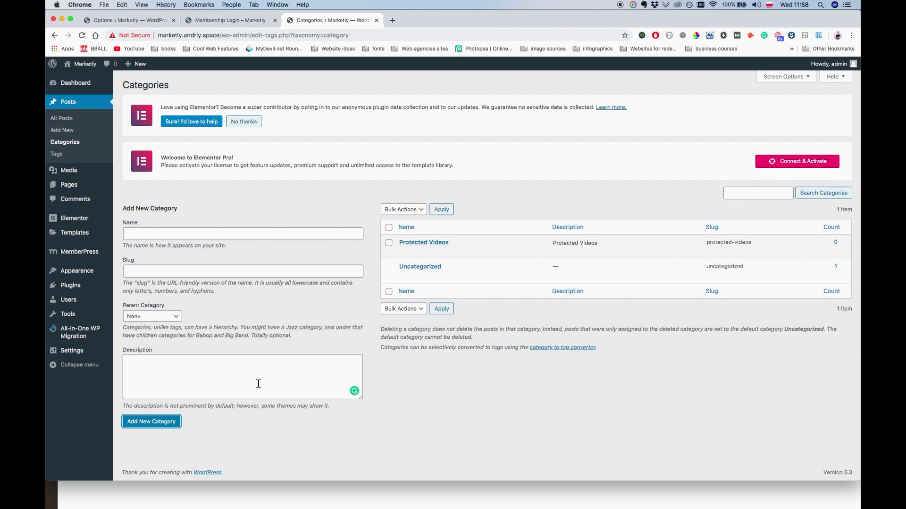
{"action": "mouse_move", "coordinate": [424, 254]}
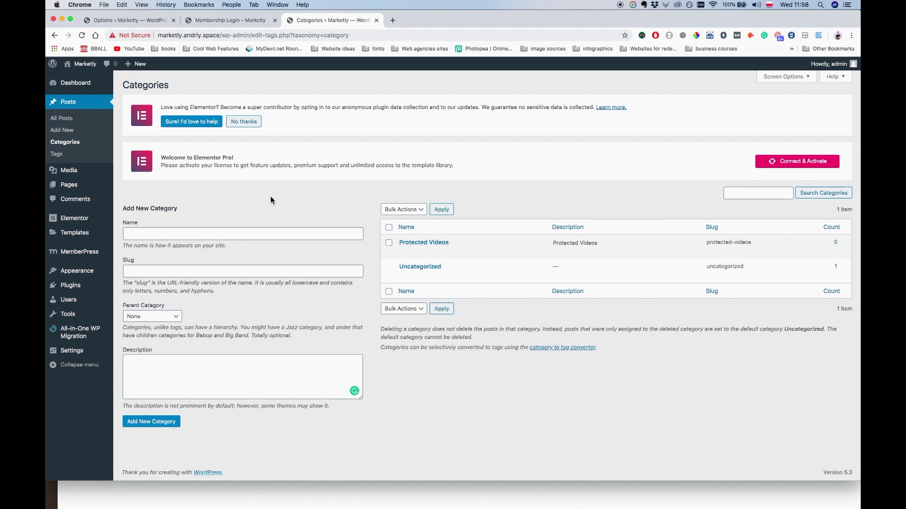
- Search Google for 'html 5 video player' in a new tab and open the W3Schools HTML5 Video page
{"action": "key", "text": "ctrl+t"}
{"action": "type", "text": "html"}
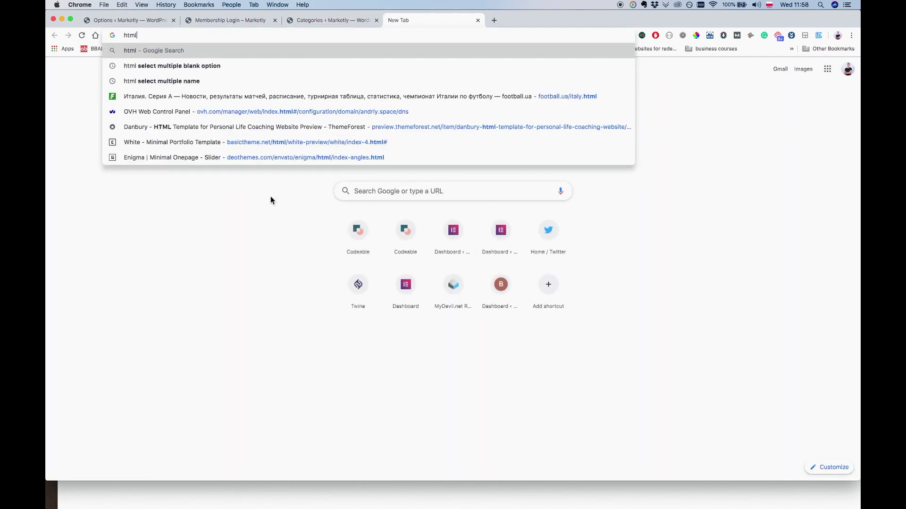
{"action": "type", "text": " 5 video player"}
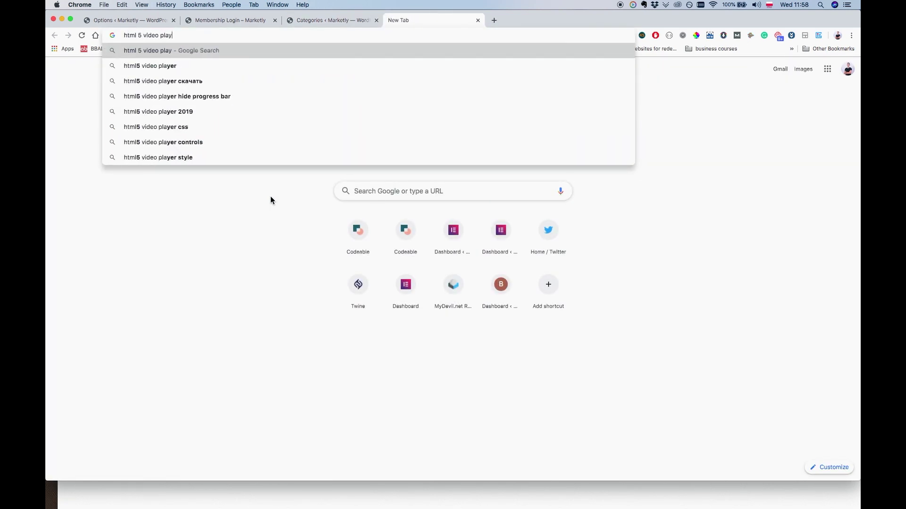
{"action": "key", "text": "Return"}
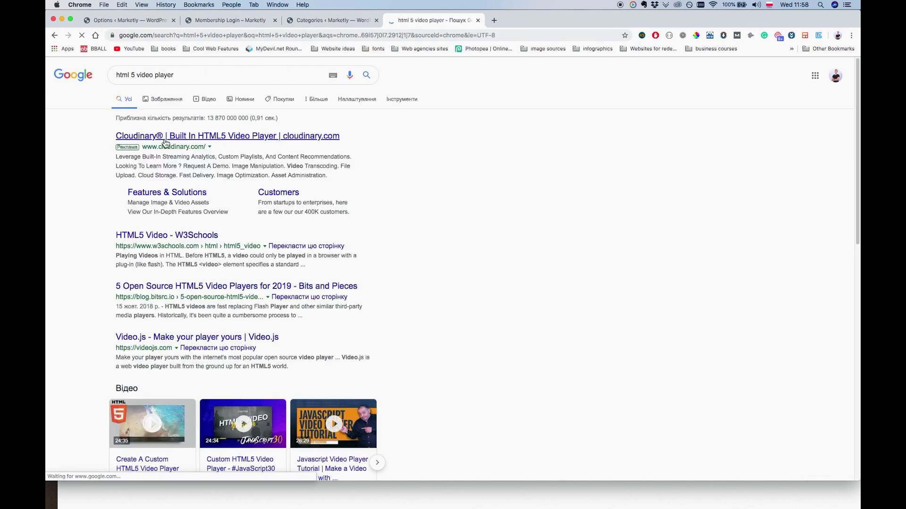
{"action": "left_click", "coordinate": [165, 241]}
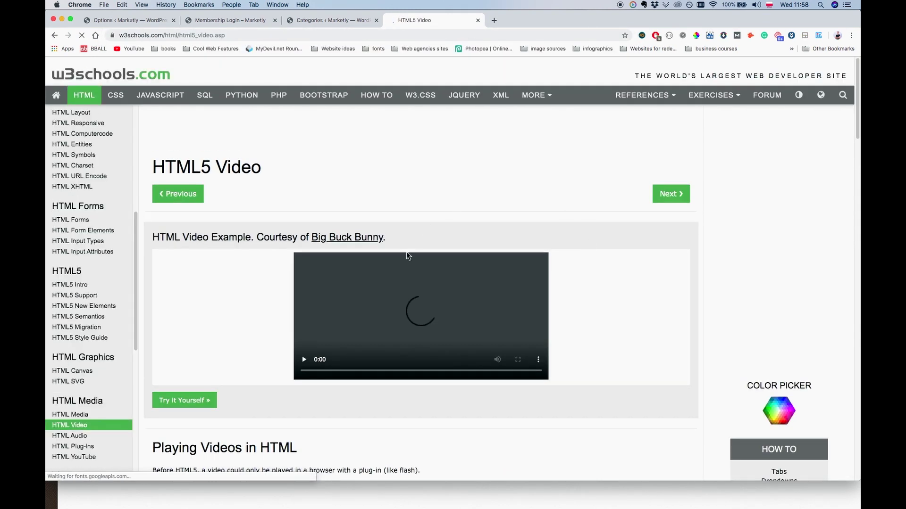
{"action": "left_click", "coordinate": [539, 369]}
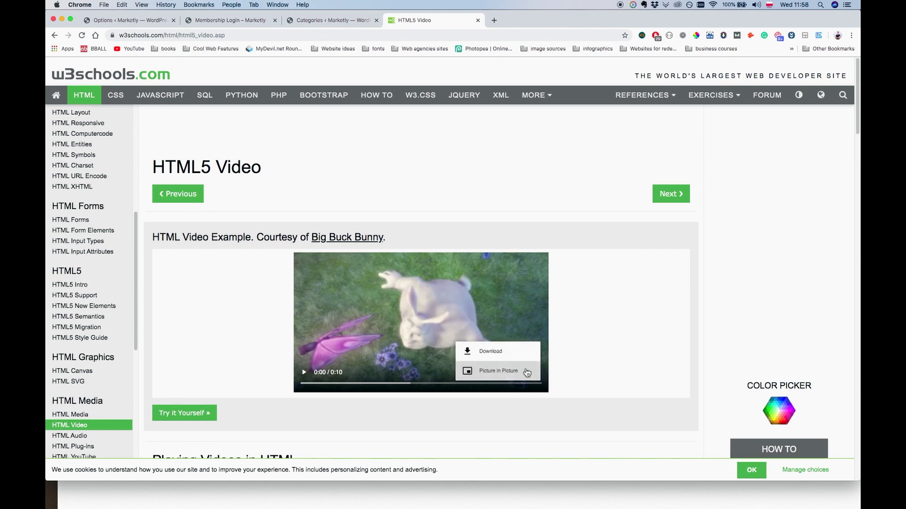
{"action": "left_click", "coordinate": [589, 357]}
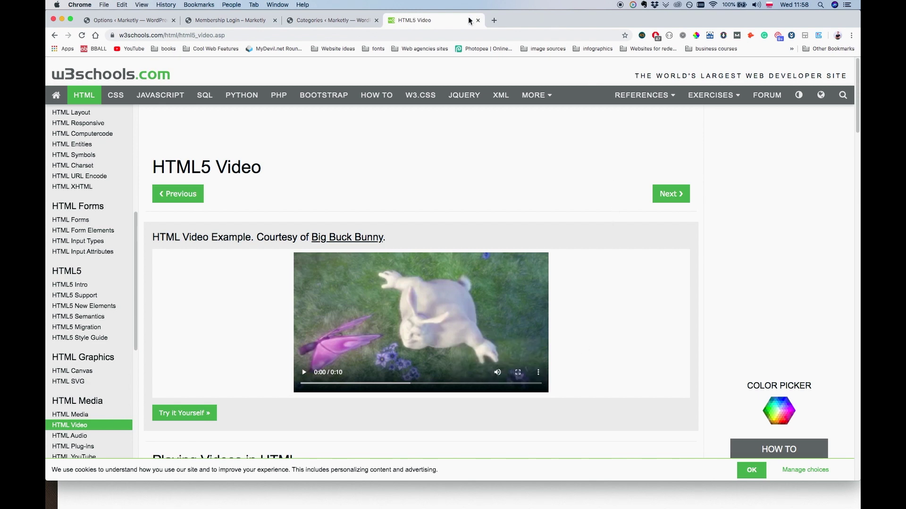
- Close the W3Schools tab to get back to the WordPress Categories page
{"action": "key", "text": "super+w"}
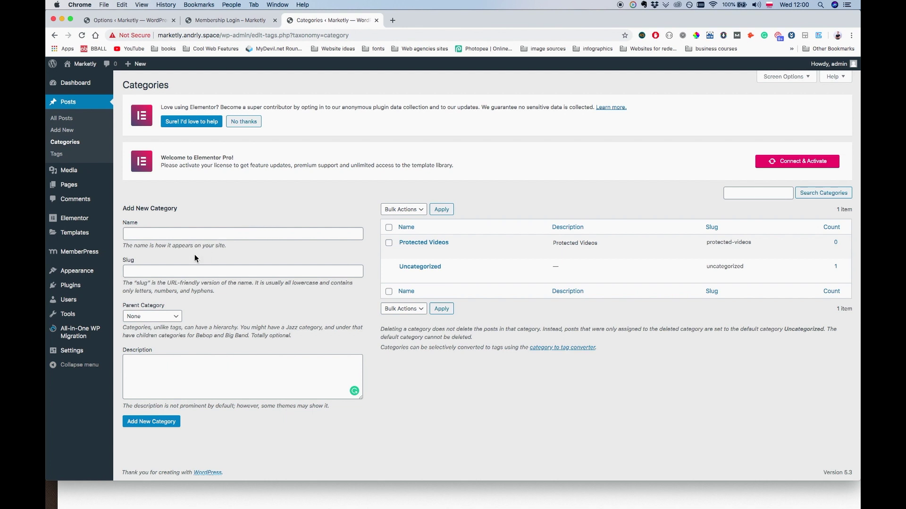
- Search the plugin directory for videojs, then install and activate Videojs HTML5 Player
{"action": "mouse_move", "coordinate": [82, 287]}
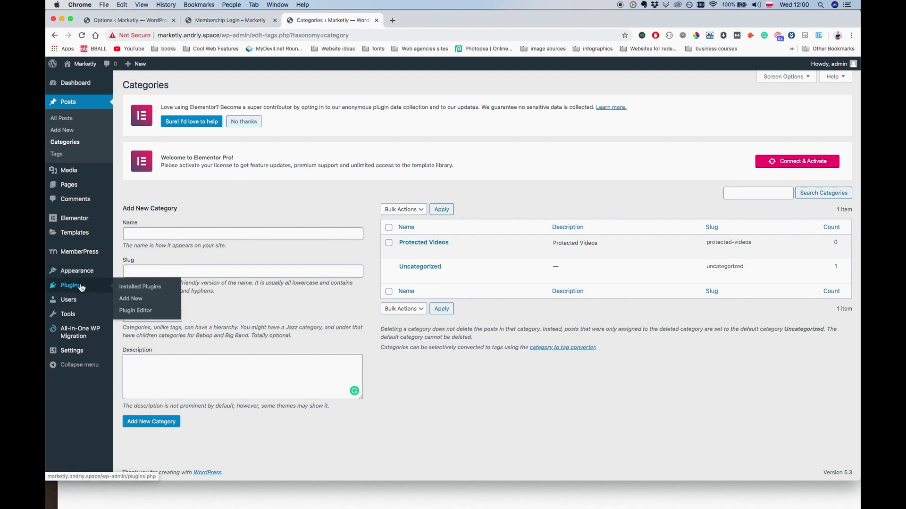
{"action": "left_click", "coordinate": [133, 300]}
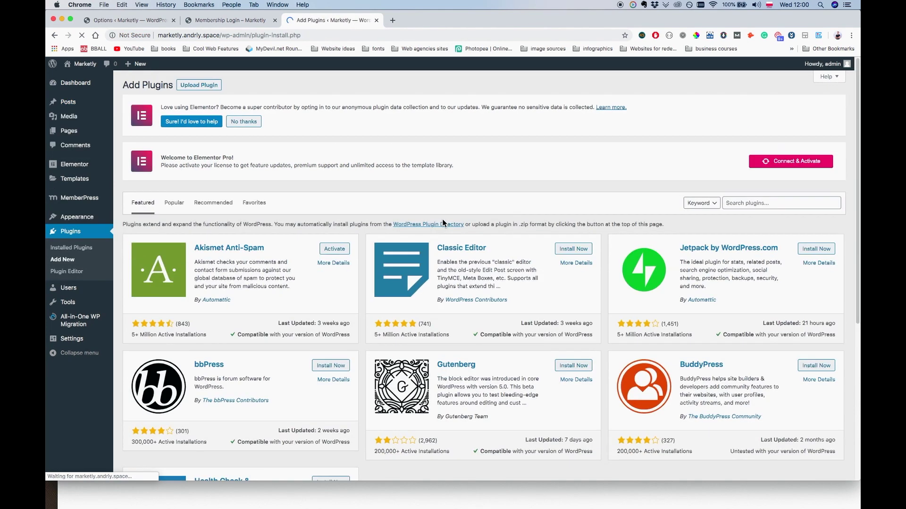
{"action": "left_click", "coordinate": [778, 202]}
{"action": "type", "text": "v"}
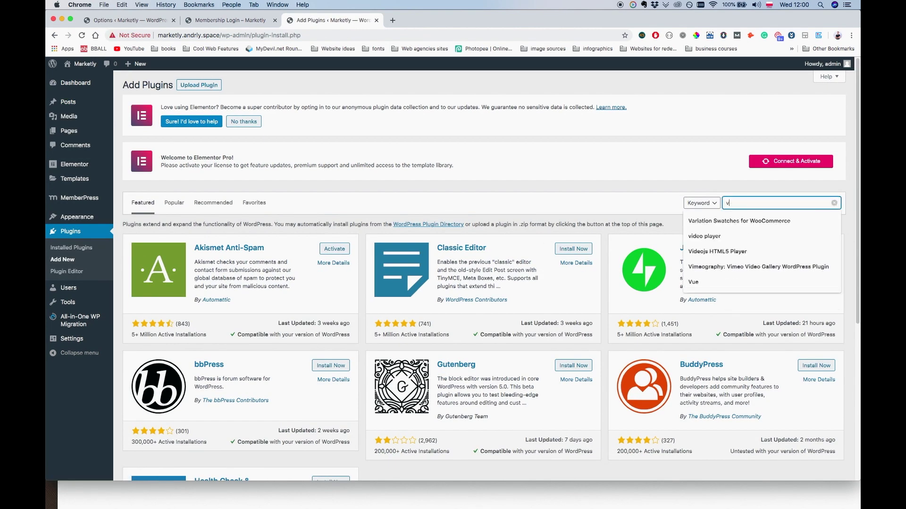
{"action": "type", "text": "ideojs"}
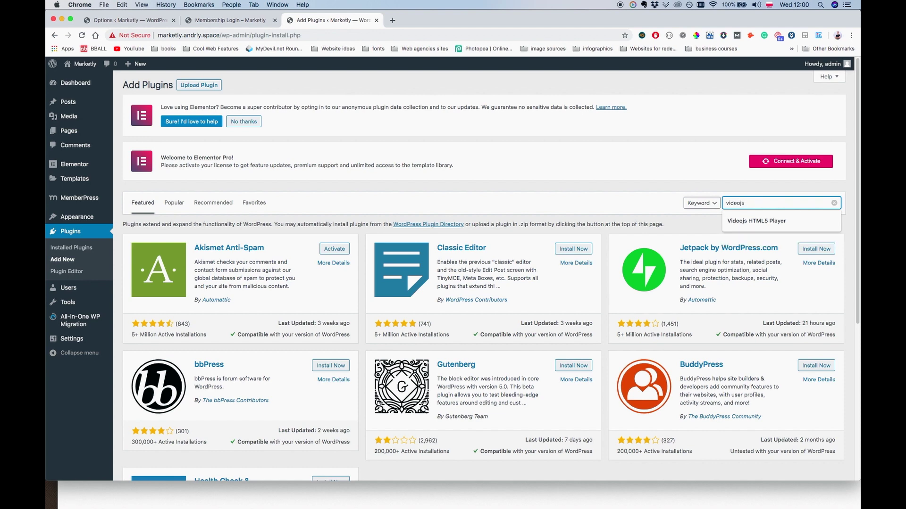
{"action": "key", "text": "Return"}
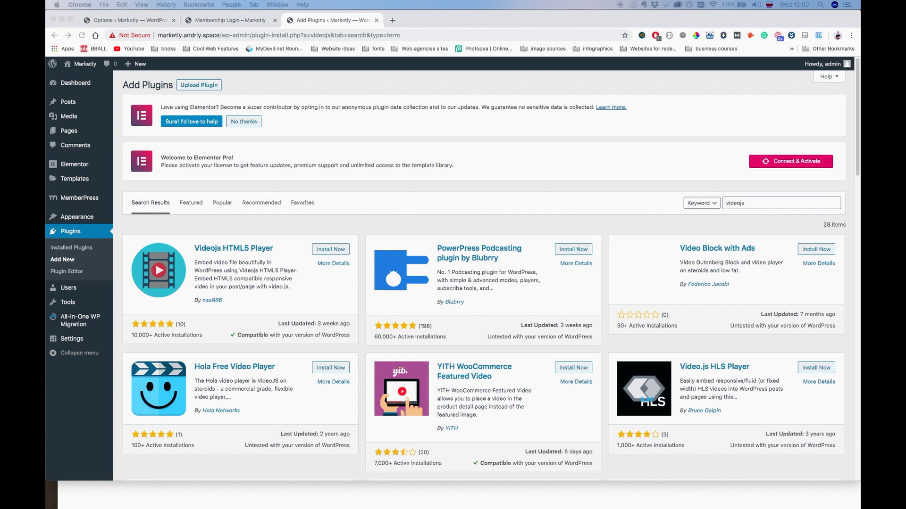
{"action": "left_click", "coordinate": [331, 251]}
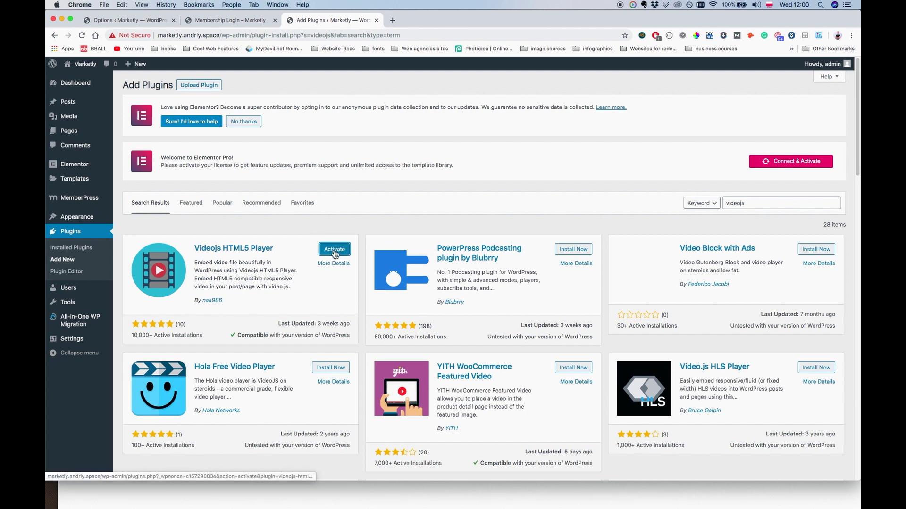
{"action": "left_click", "coordinate": [334, 250]}
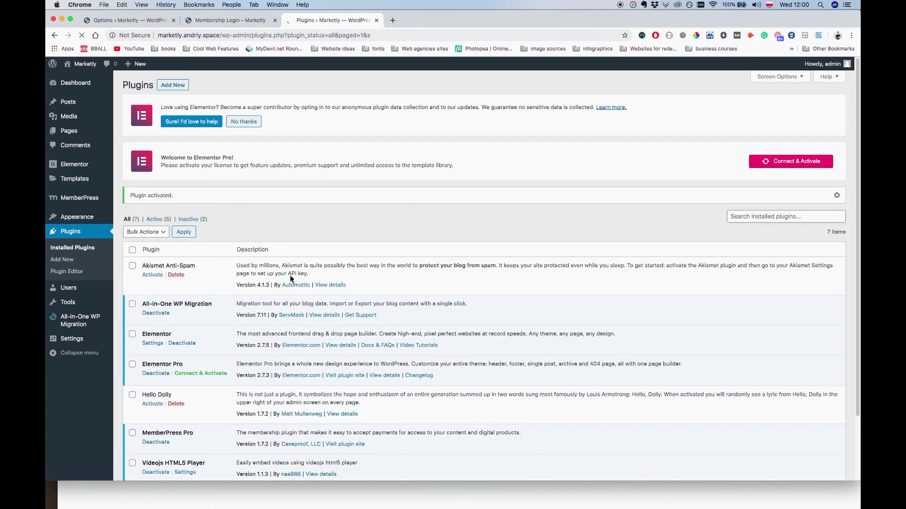
{"action": "scroll", "coordinate": [258, 270], "scroll_direction": "down", "scroll_amount": 3}
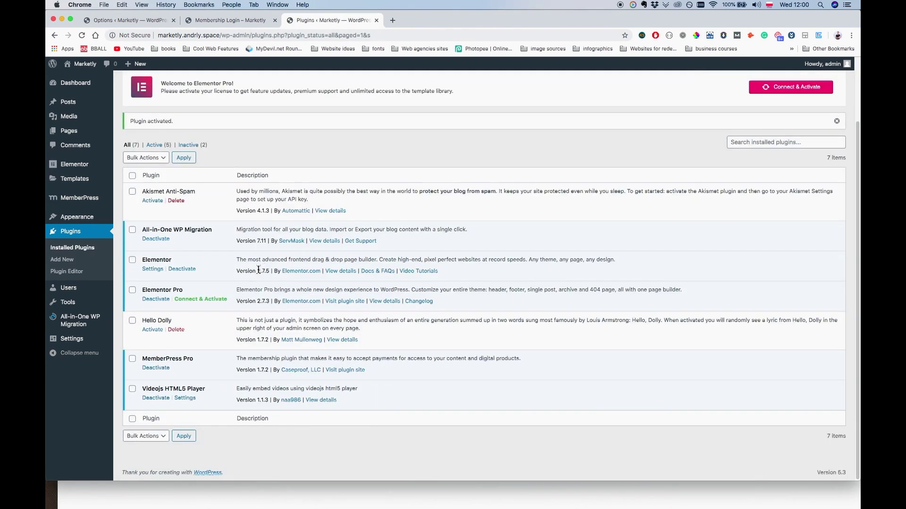
- Open the Videojs HTML5 Player settings and find the videojs_video shortcode in its documentation
{"action": "left_click", "coordinate": [185, 399]}
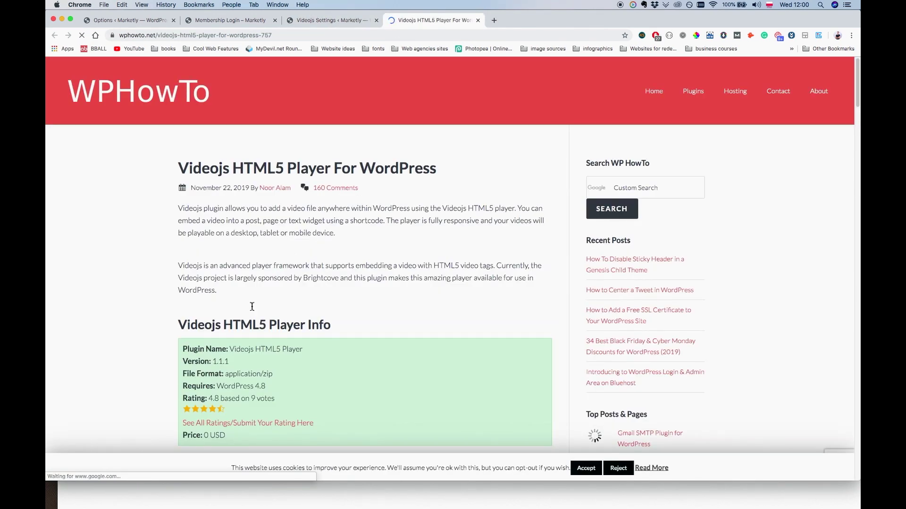
{"action": "scroll", "coordinate": [253, 304], "scroll_direction": "down", "scroll_amount": 10}
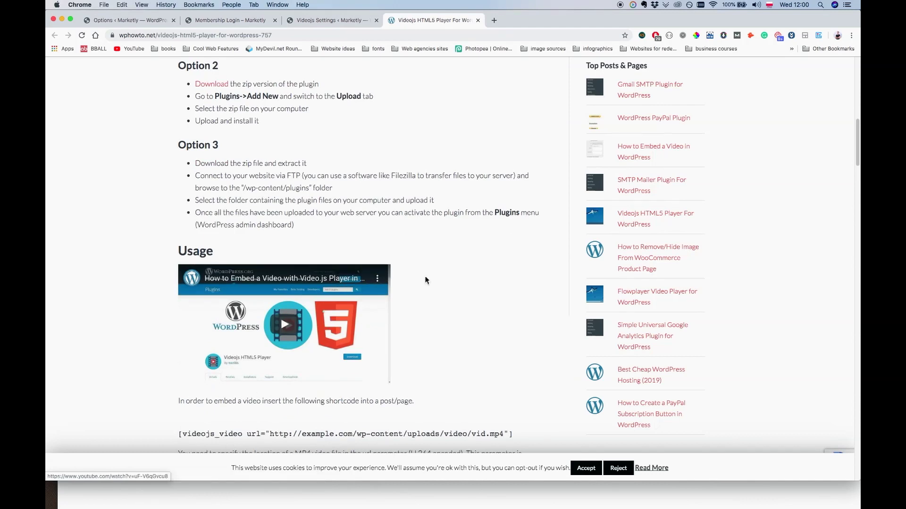
{"action": "scroll", "coordinate": [425, 281], "scroll_direction": "down", "scroll_amount": 5}
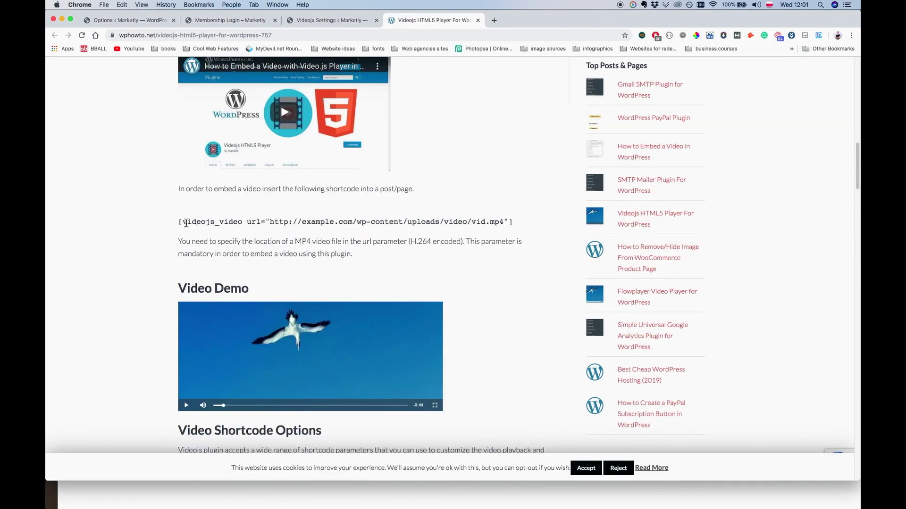
{"action": "left_click_drag", "start_coordinate": [180, 222], "coordinate": [242, 225]}
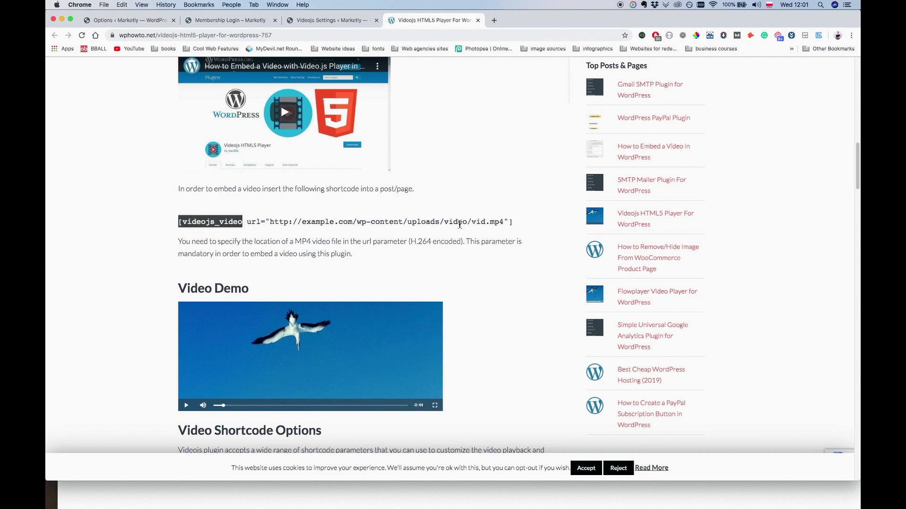
{"action": "left_click", "coordinate": [519, 226]}
- Trash the Hello world! post and start a new blank post
{"action": "left_click", "coordinate": [347, 21]}
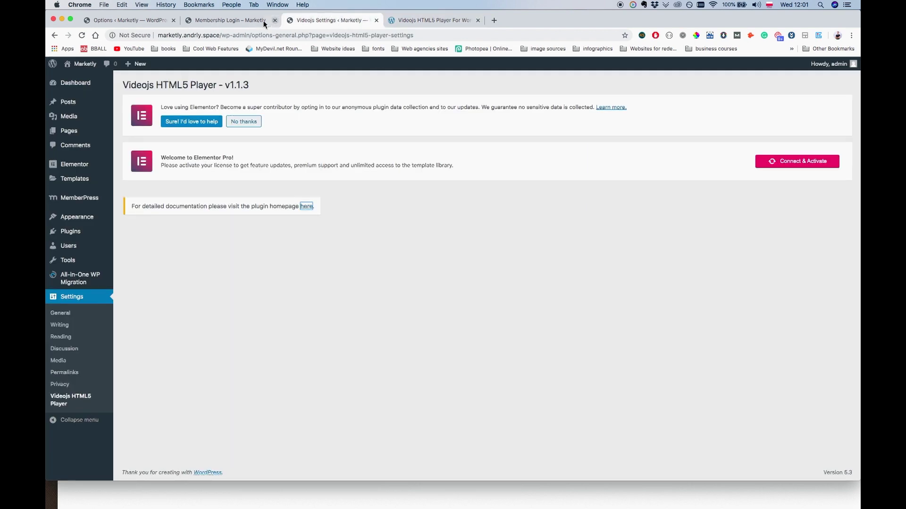
{"action": "mouse_move", "coordinate": [106, 104]}
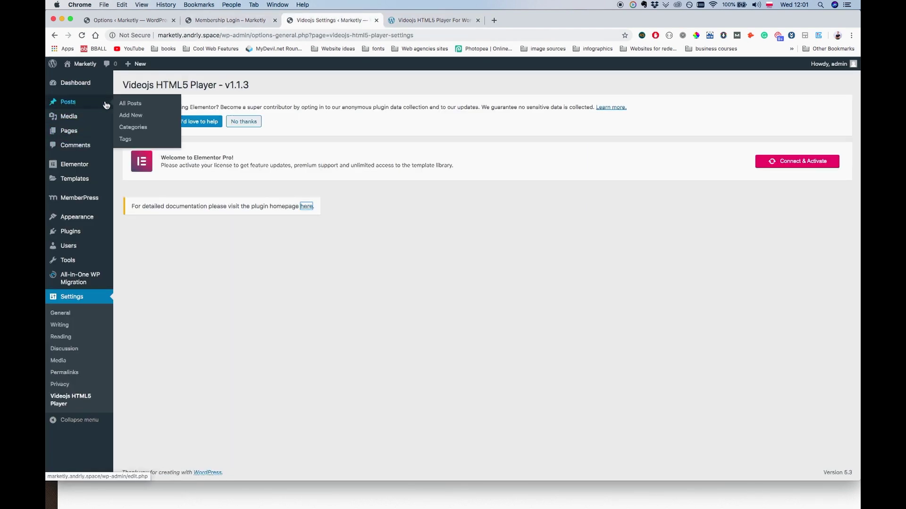
{"action": "left_click", "coordinate": [147, 105]}
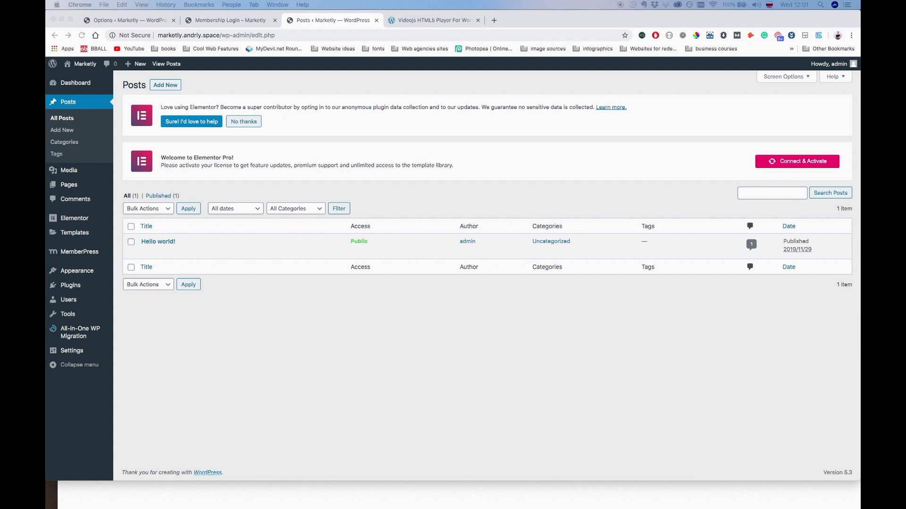
{"action": "left_click", "coordinate": [194, 252]}
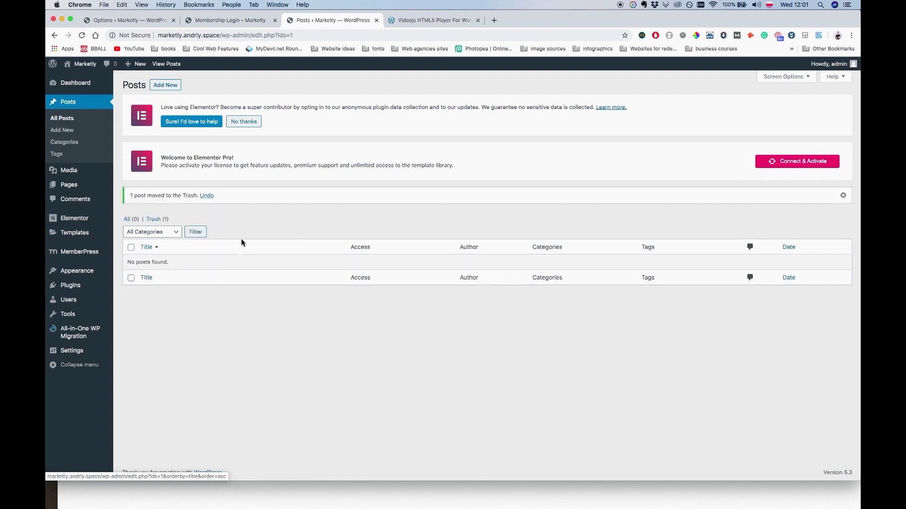
{"action": "left_click", "coordinate": [165, 85]}
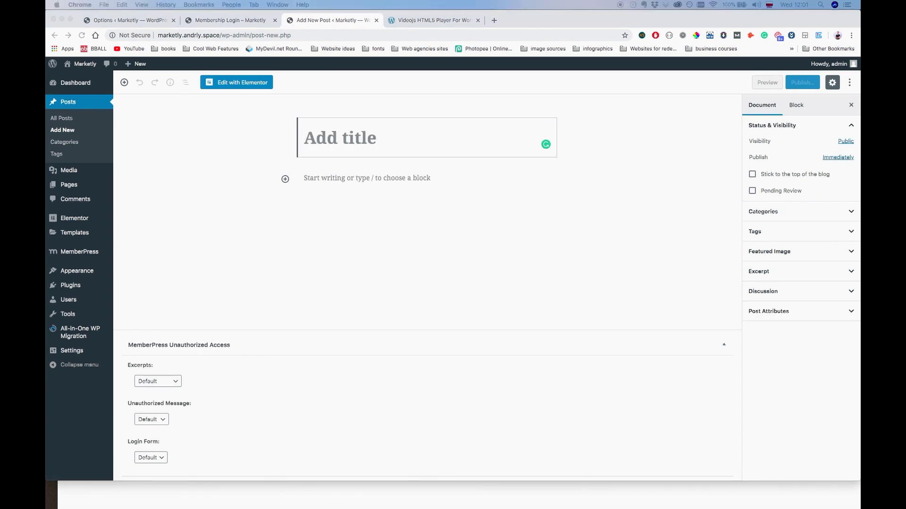
- Title the post Google Marketing Essentials, tick the Protected Videos category, and open the featured image chooser
{"action": "left_click", "coordinate": [360, 137]}
{"action": "type", "text": "Google Marketing Essentials"}
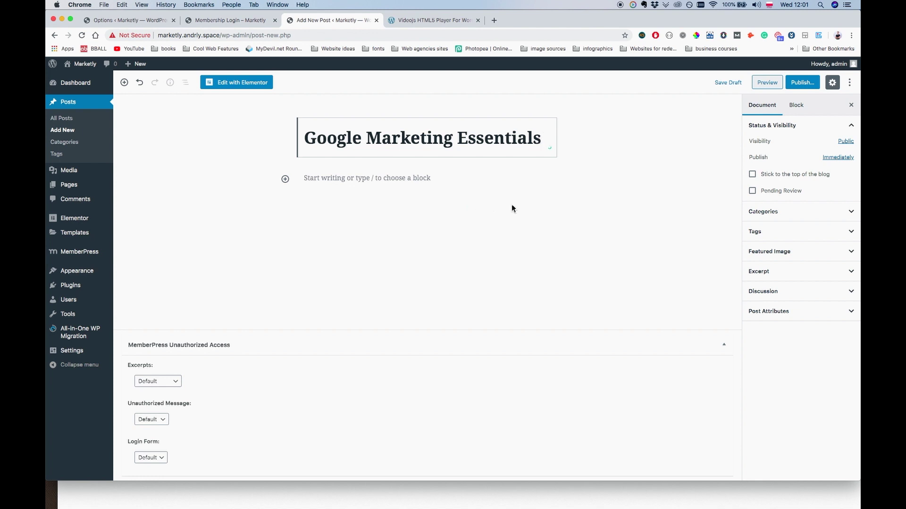
{"action": "left_click", "coordinate": [789, 213]}
{"action": "left_click", "coordinate": [783, 229]}
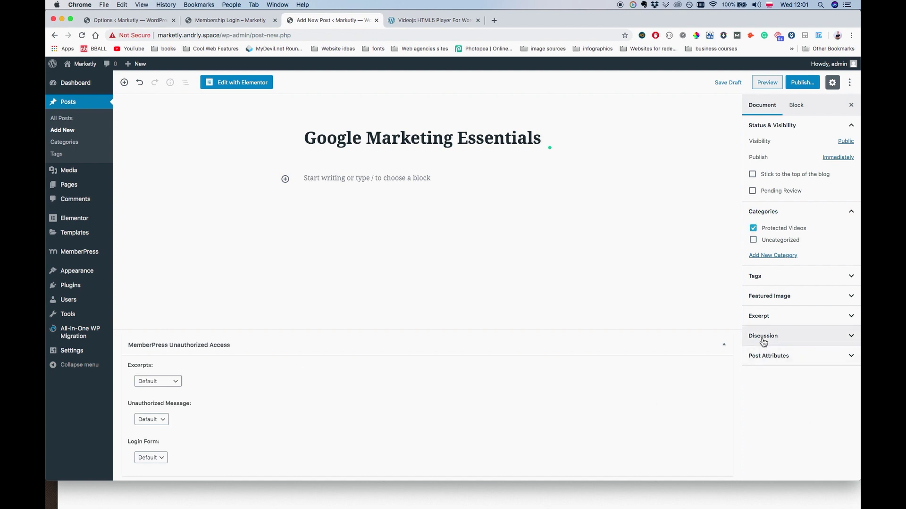
{"action": "left_click", "coordinate": [791, 297]}
{"action": "left_click", "coordinate": [801, 318]}
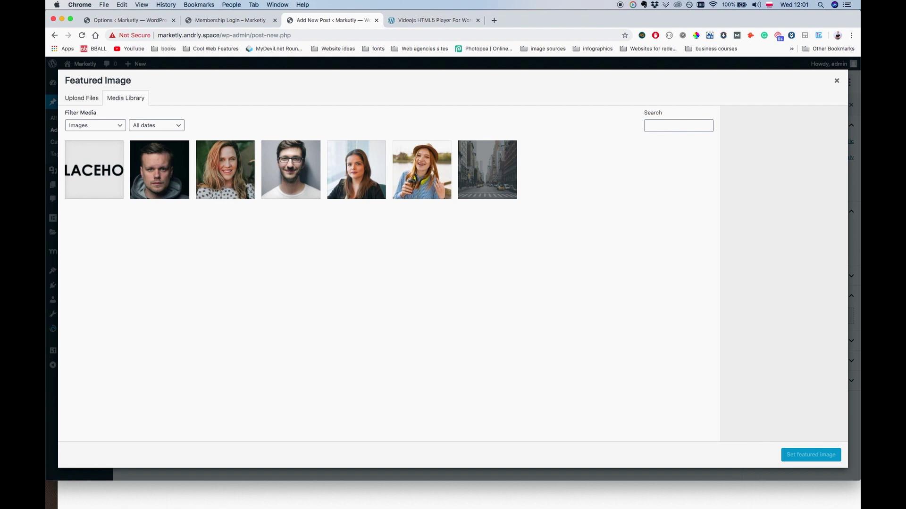
- Upload seven icon PNGs from the MS Course folder and make google.png the featured image
{"action": "key", "text": "super+Tab"}
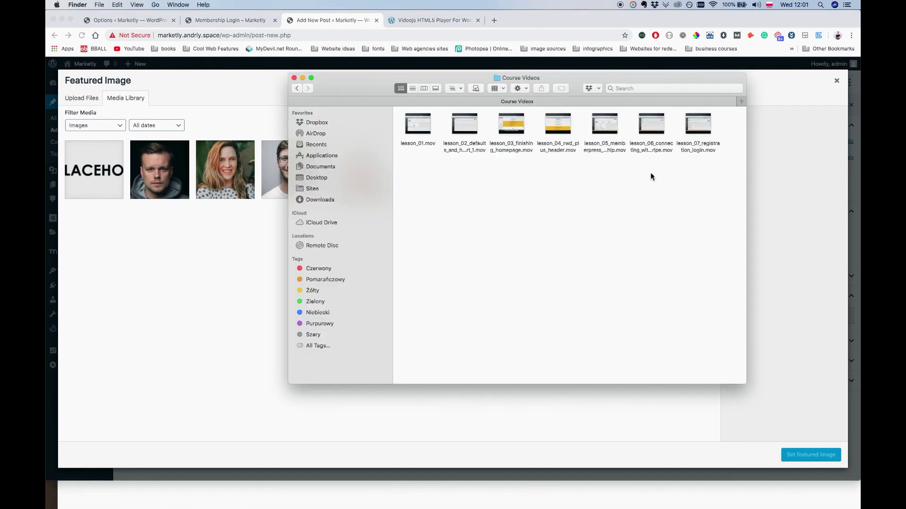
{"action": "left_click", "coordinate": [297, 88]}
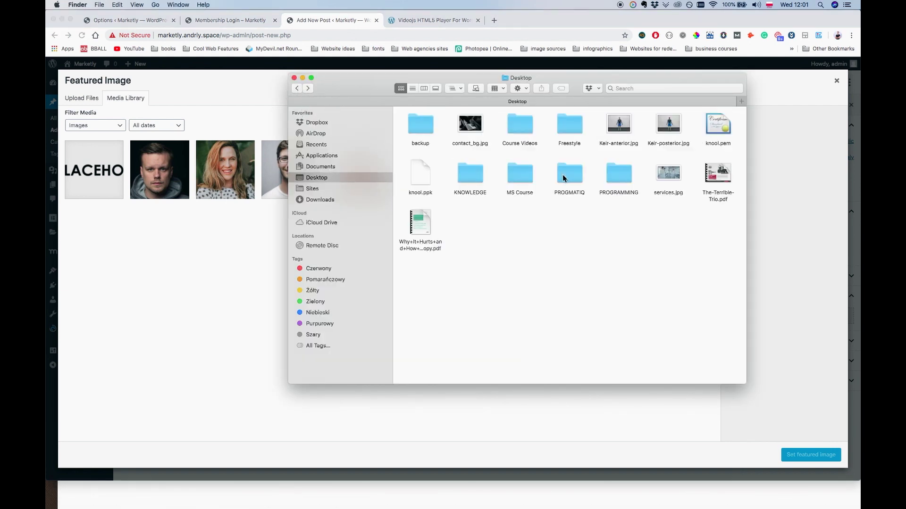
{"action": "double_click", "coordinate": [518, 179]}
{"action": "left_click", "coordinate": [516, 124]}
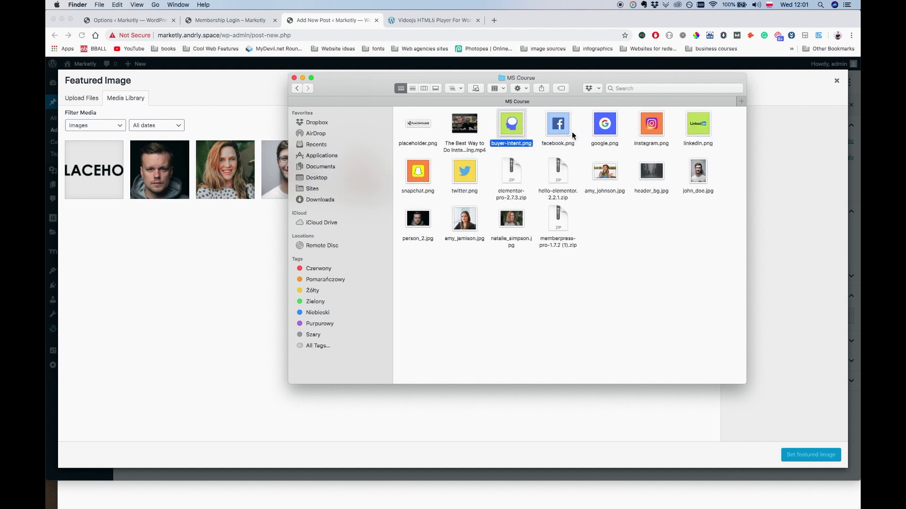
{"action": "left_click", "coordinate": [570, 133], "text": "super"}
{"action": "left_click", "coordinate": [609, 128], "text": "super"}
{"action": "left_click", "coordinate": [655, 127], "text": "super"}
{"action": "left_click", "coordinate": [706, 127], "text": "super"}
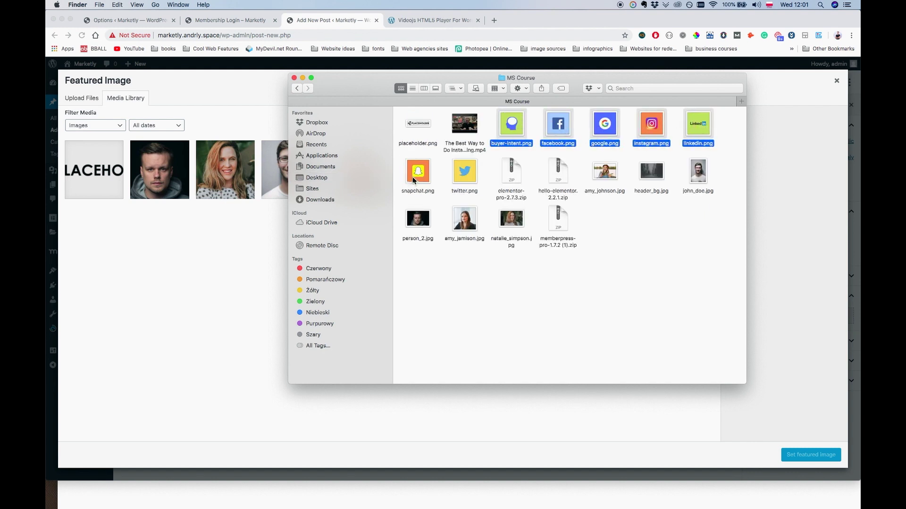
{"action": "left_click", "coordinate": [413, 180], "text": "super"}
{"action": "left_click_drag", "start_coordinate": [468, 178], "coordinate": [182, 259]}
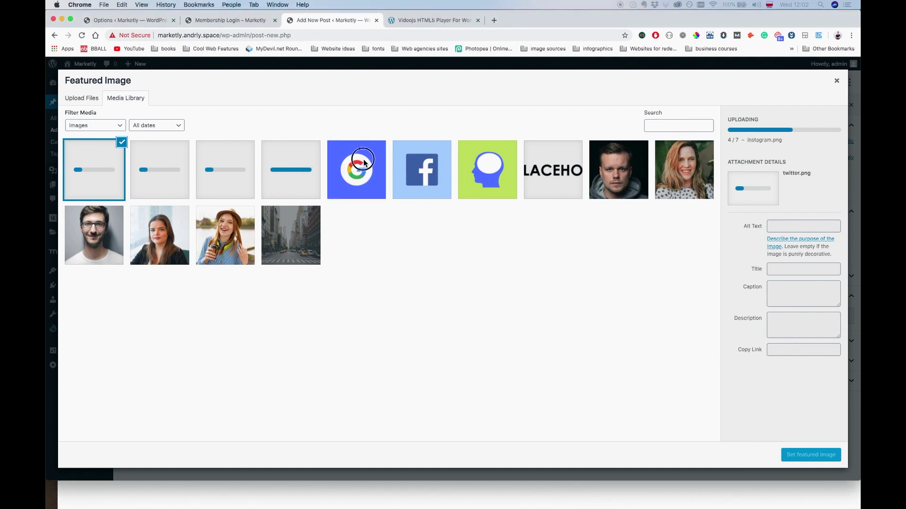
{"action": "left_click", "coordinate": [366, 179]}
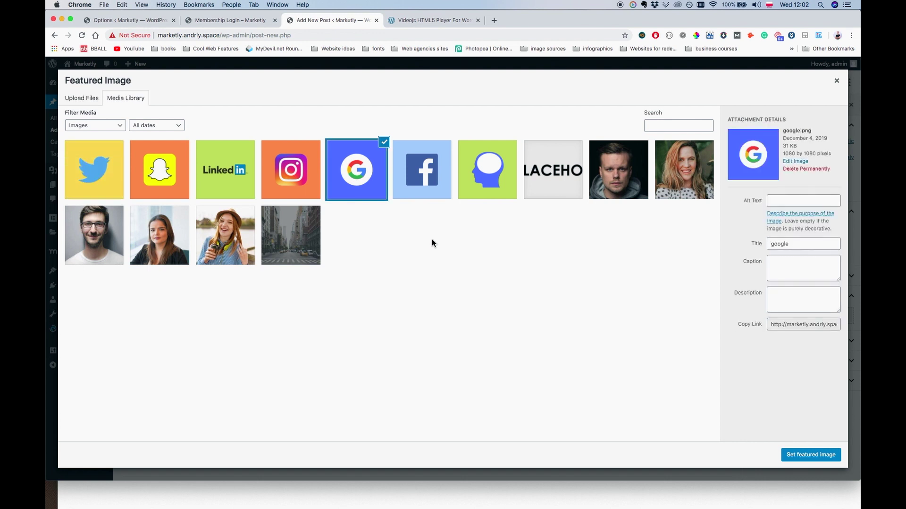
{"action": "left_click", "coordinate": [815, 455]}
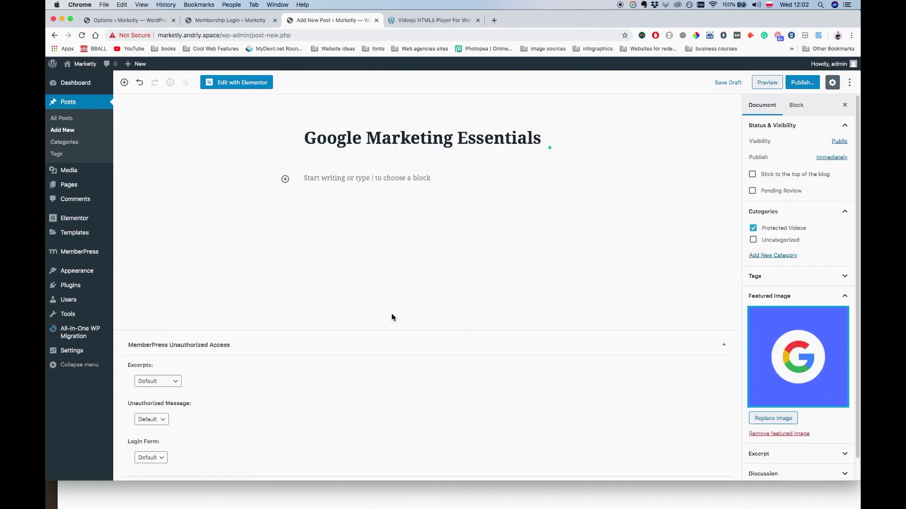
- Open the Media Library in a new browser tab
{"action": "left_click", "coordinate": [351, 184]}
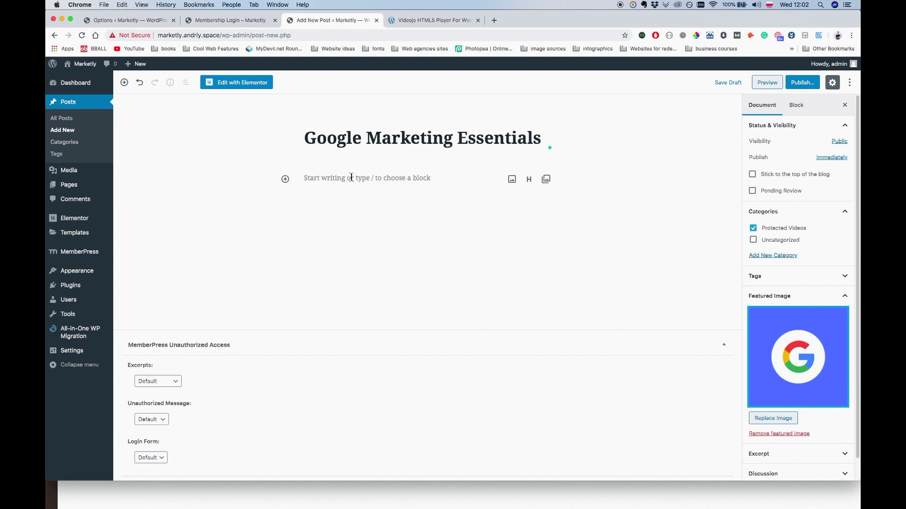
{"action": "left_click", "coordinate": [409, 20]}
{"action": "left_click", "coordinate": [309, 19]}
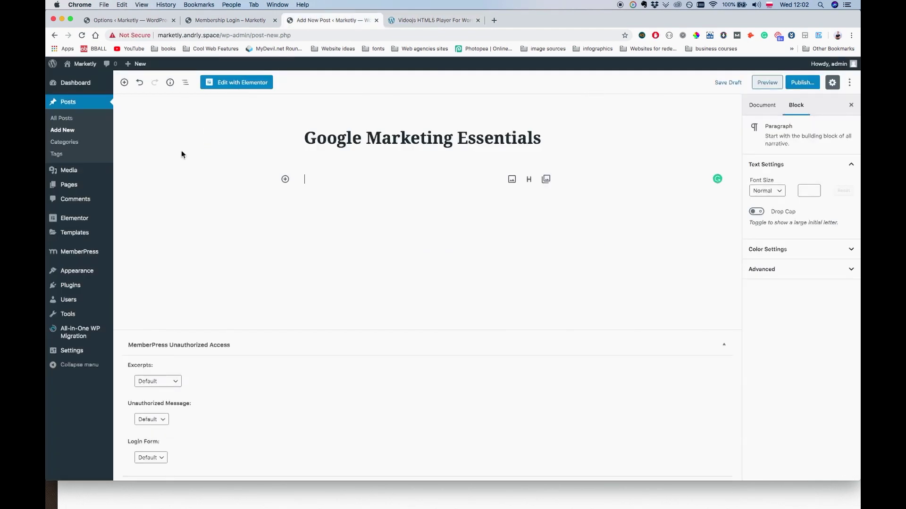
{"action": "mouse_move", "coordinate": [73, 171]}
{"action": "left_click", "coordinate": [134, 173], "text": "super"}
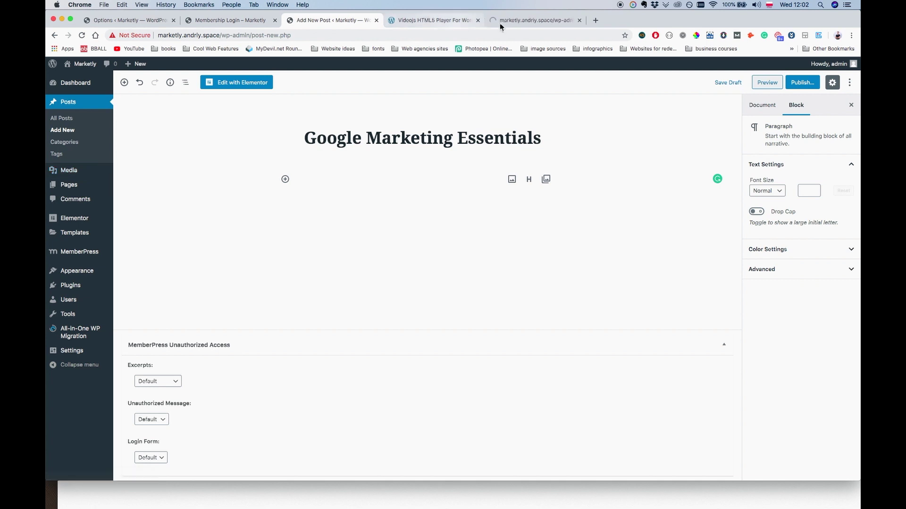
- Upload the course mp4 video by dragging it from the file window onto the library
{"action": "left_click", "coordinate": [504, 23]}
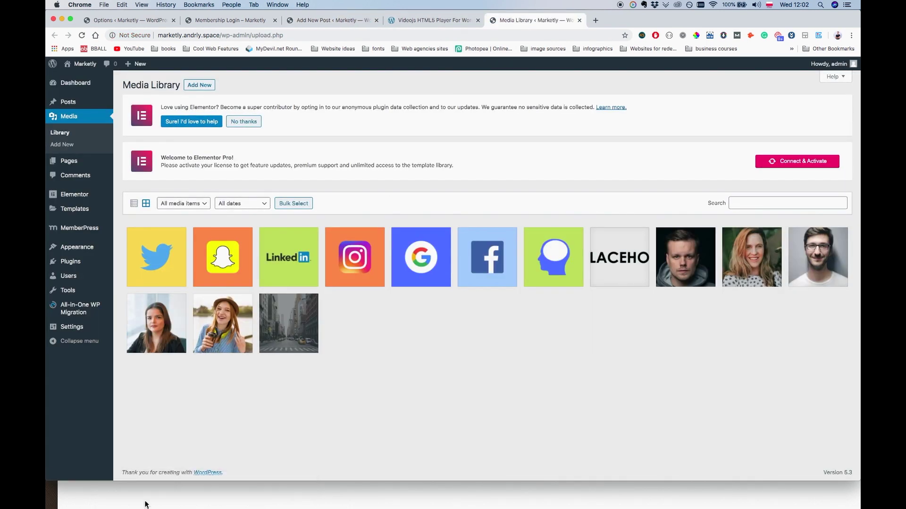
{"action": "left_click", "coordinate": [112, 496]}
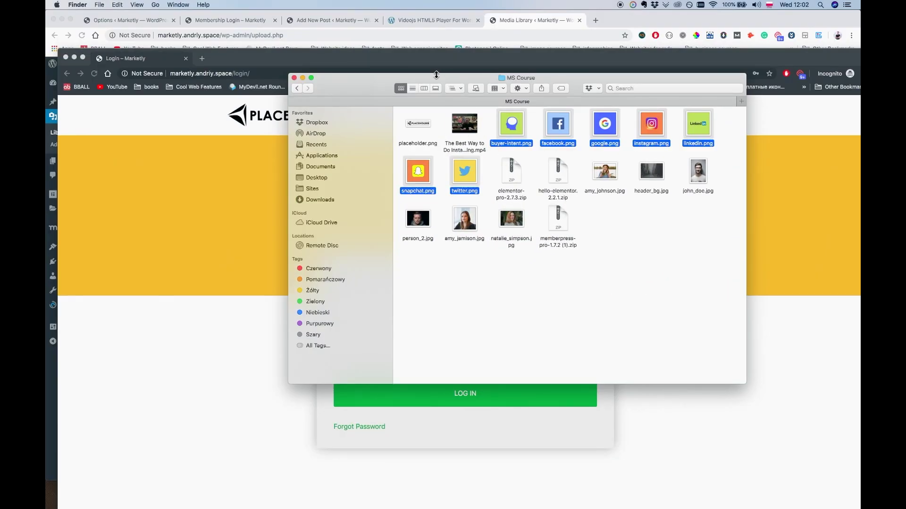
{"action": "left_click", "coordinate": [75, 57]}
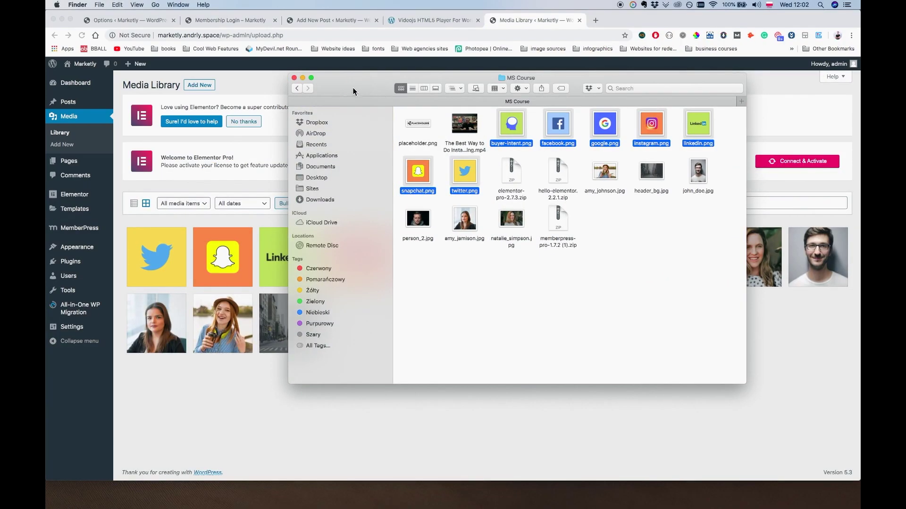
{"action": "left_click_drag", "start_coordinate": [353, 91], "coordinate": [527, 146]}
{"action": "left_click_drag", "start_coordinate": [642, 191], "coordinate": [392, 338]}
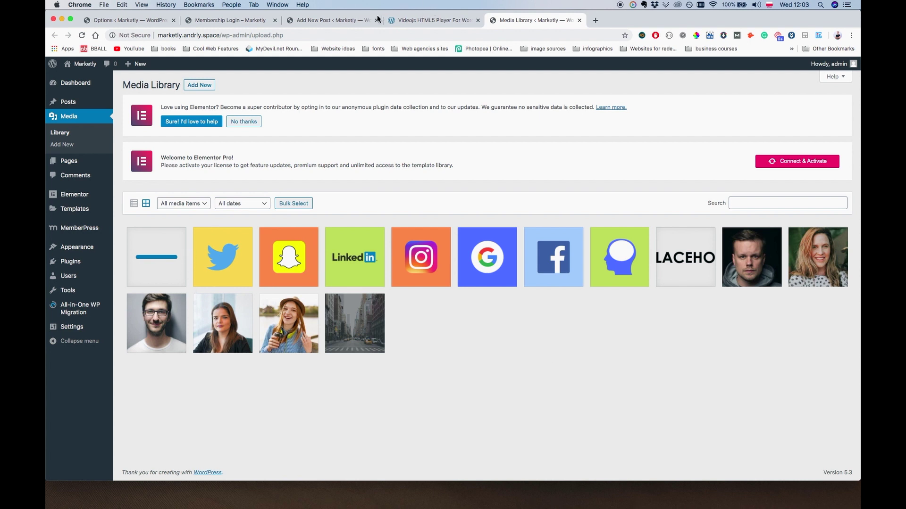
{"action": "left_click", "coordinate": [330, 20]}
- Insert a Shortcode block containing the copied example videojs_video shortcode
{"action": "left_click", "coordinate": [431, 20]}
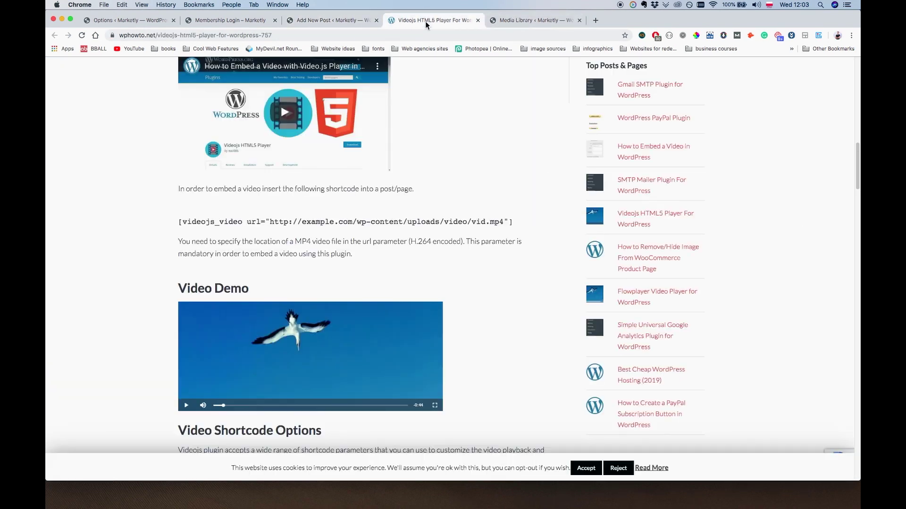
{"action": "left_click_drag", "start_coordinate": [180, 222], "coordinate": [515, 222]}
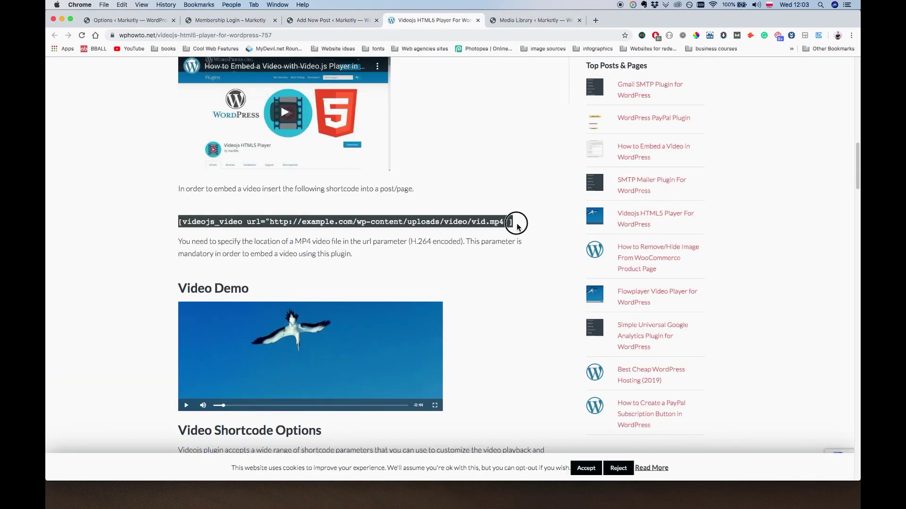
{"action": "key", "text": "super+c"}
{"action": "left_click", "coordinate": [330, 20]}
{"action": "left_click", "coordinate": [285, 179]}
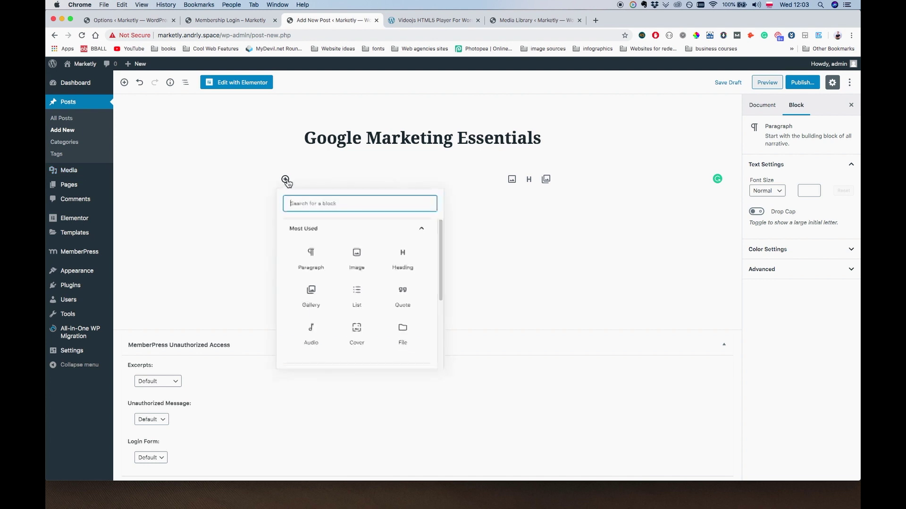
{"action": "type", "text": "sg"}
{"action": "key", "text": "BackSpace"}
{"action": "type", "text": "h"}
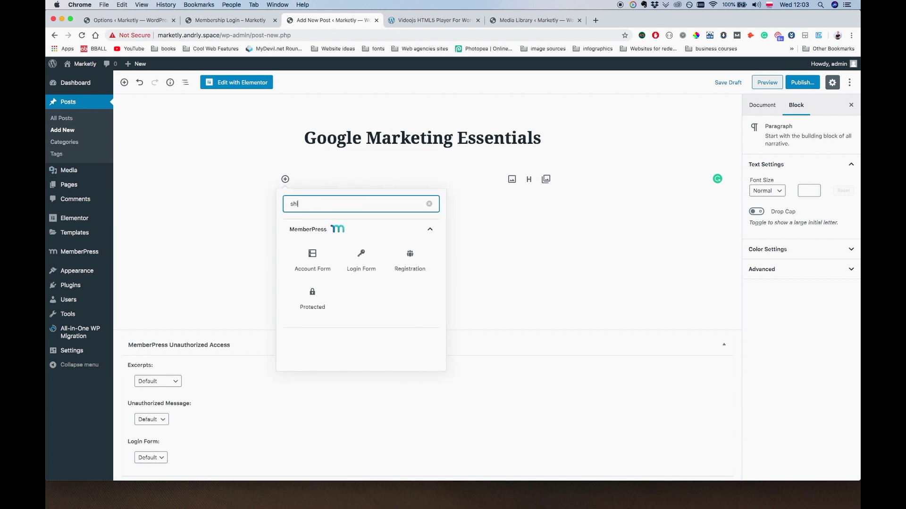
{"action": "type", "text": "ort"}
{"action": "left_click", "coordinate": [312, 255]}
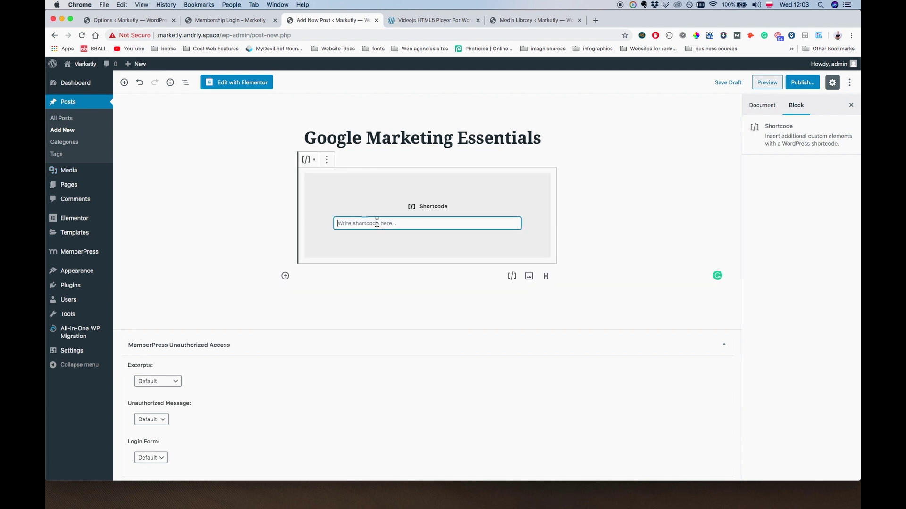
{"action": "key", "text": "super+v"}
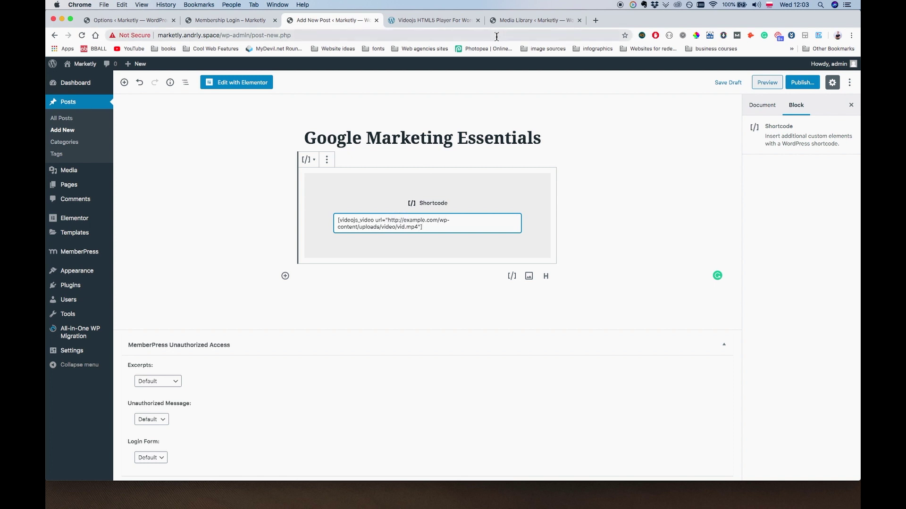
- Replace the shortcode's example url with the file URL of the uploaded Instagram marketing mp4
{"action": "left_click", "coordinate": [533, 20]}
{"action": "left_click", "coordinate": [162, 255]}
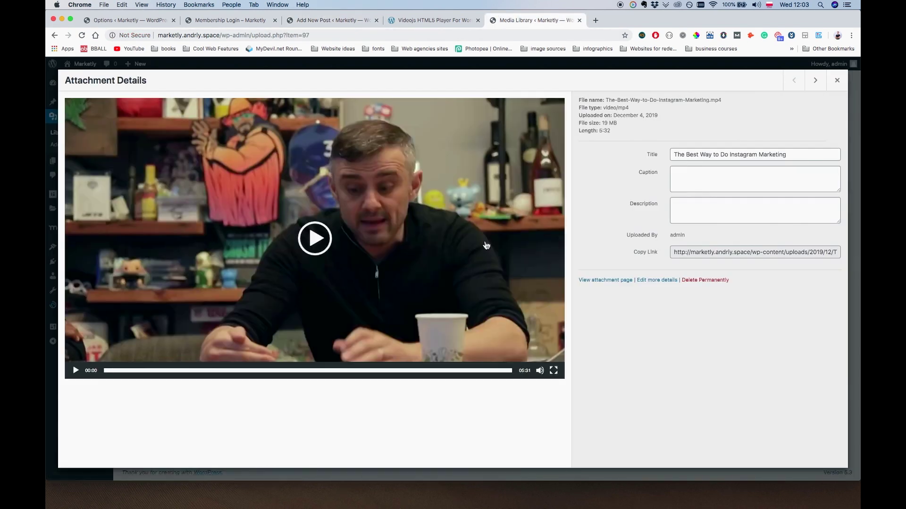
{"action": "left_click", "coordinate": [679, 252]}
{"action": "left_click", "coordinate": [682, 254]}
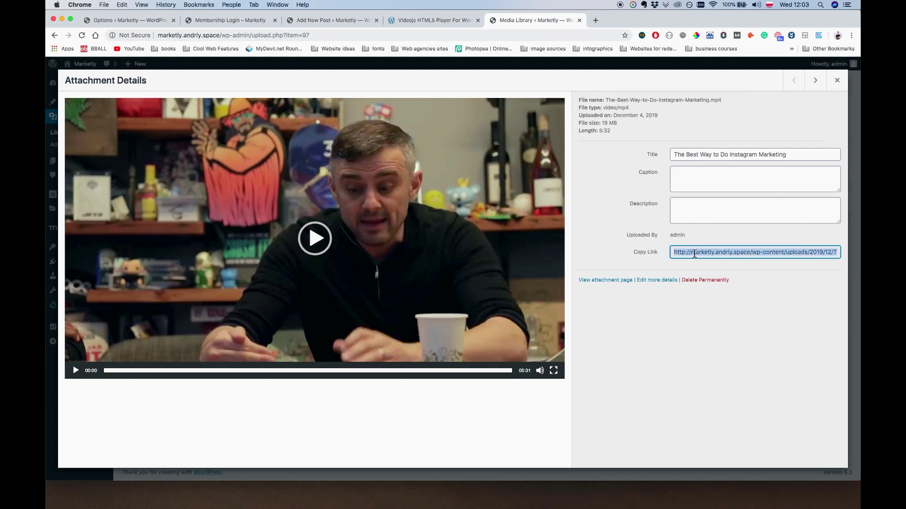
{"action": "left_click", "coordinate": [674, 252]}
{"action": "left_click", "coordinate": [836, 256]}
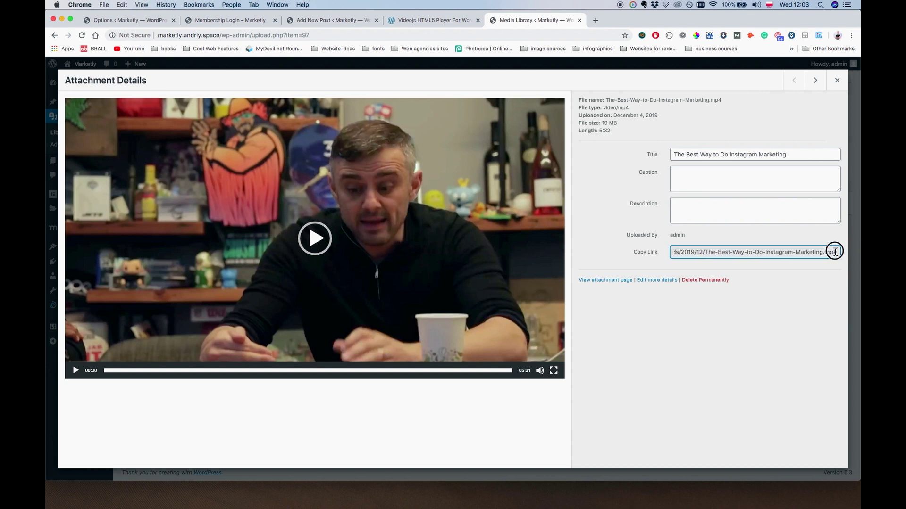
{"action": "key", "text": "super+a"}
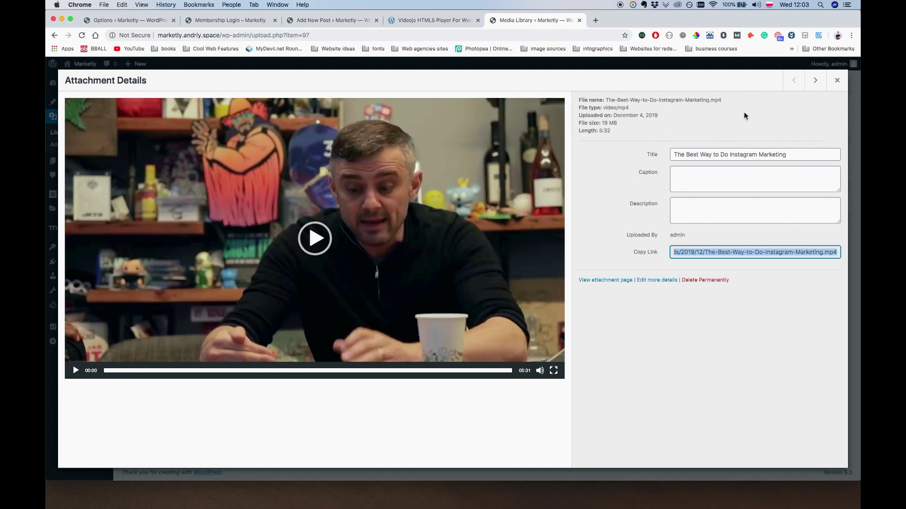
{"action": "left_click", "coordinate": [838, 81]}
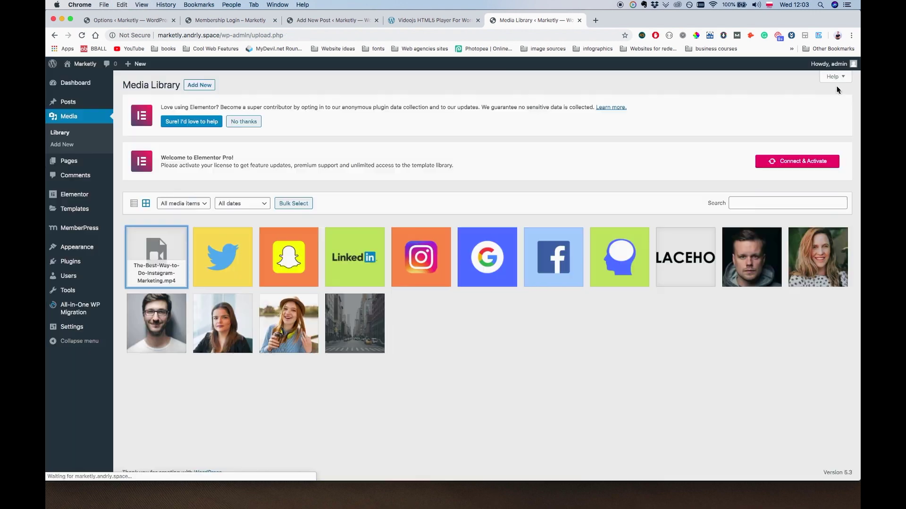
{"action": "left_click", "coordinate": [323, 23]}
{"action": "left_click_drag", "start_coordinate": [390, 220], "coordinate": [419, 227]}
{"action": "key", "text": "super+v"}
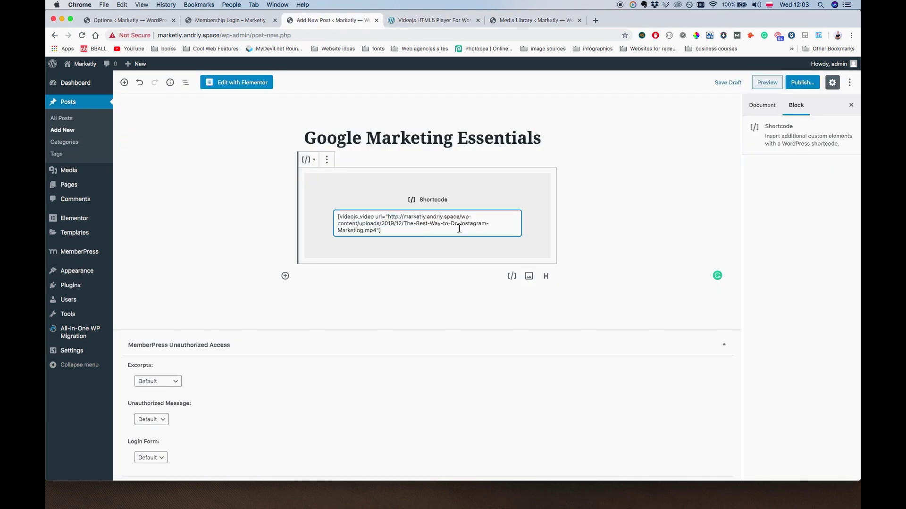
{"action": "left_click", "coordinate": [703, 189]}
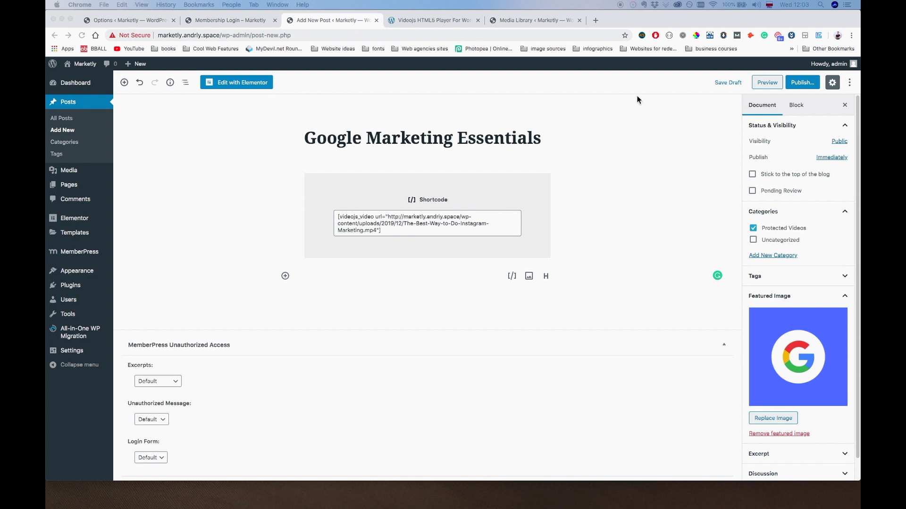
- Paste the lesson introduction paragraph below the video and publish the Google Marketing Essentials post
{"action": "left_click", "coordinate": [285, 276]}
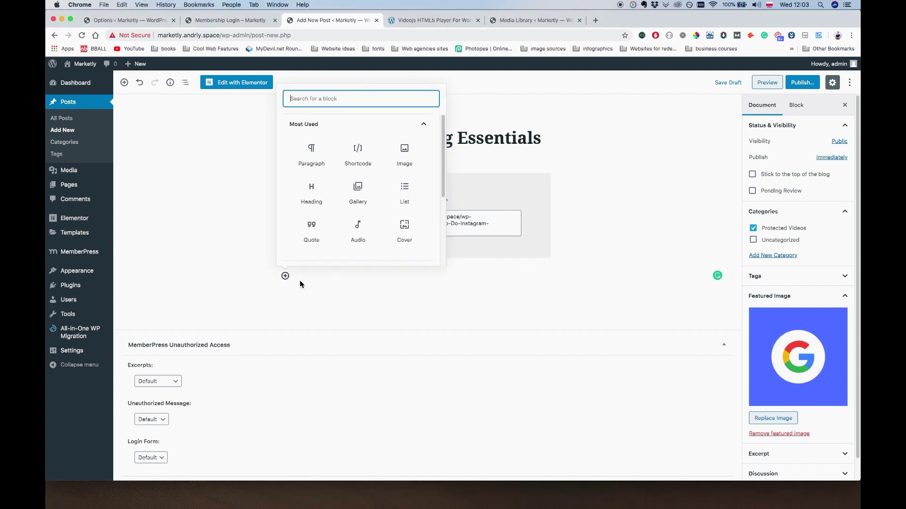
{"action": "left_click", "coordinate": [311, 153]}
{"action": "key", "text": "super+v"}
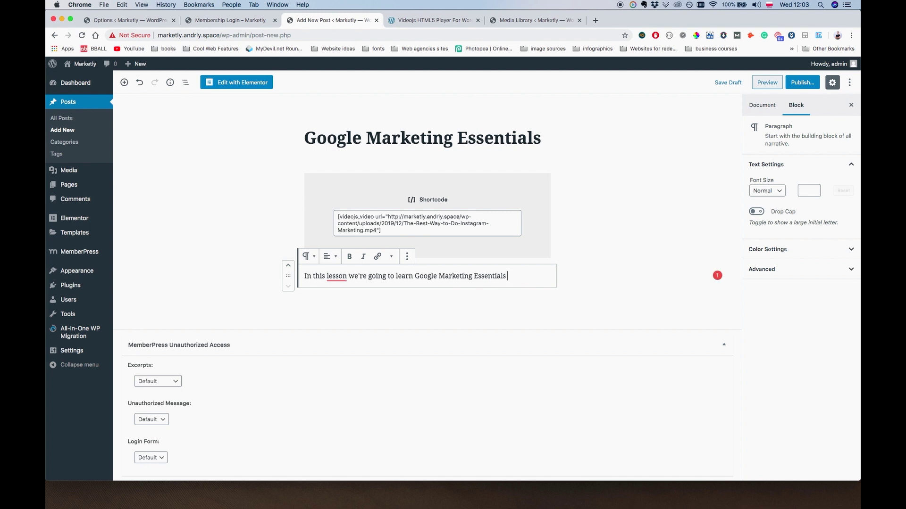
{"action": "left_click", "coordinate": [692, 209]}
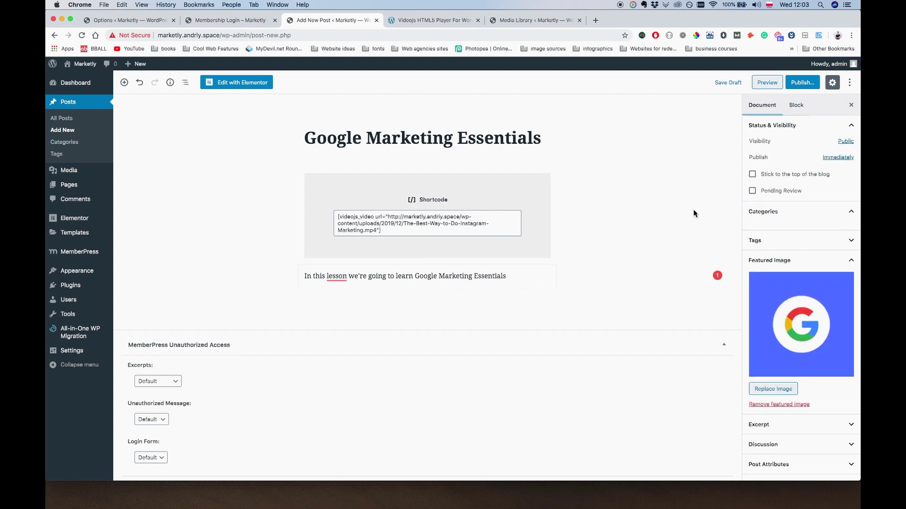
{"action": "left_click", "coordinate": [803, 84]}
{"action": "left_click", "coordinate": [805, 88]}
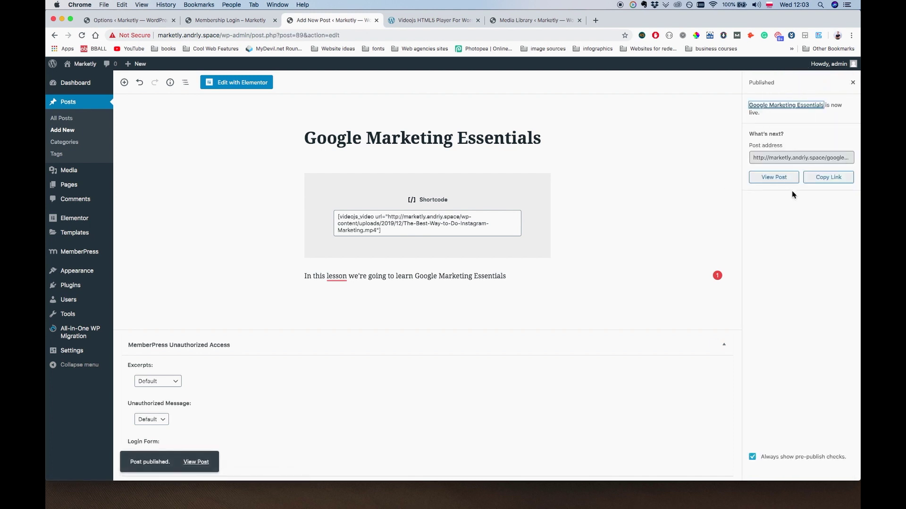
- View the published post on the live site, then return to its editor
{"action": "left_click", "coordinate": [777, 178]}
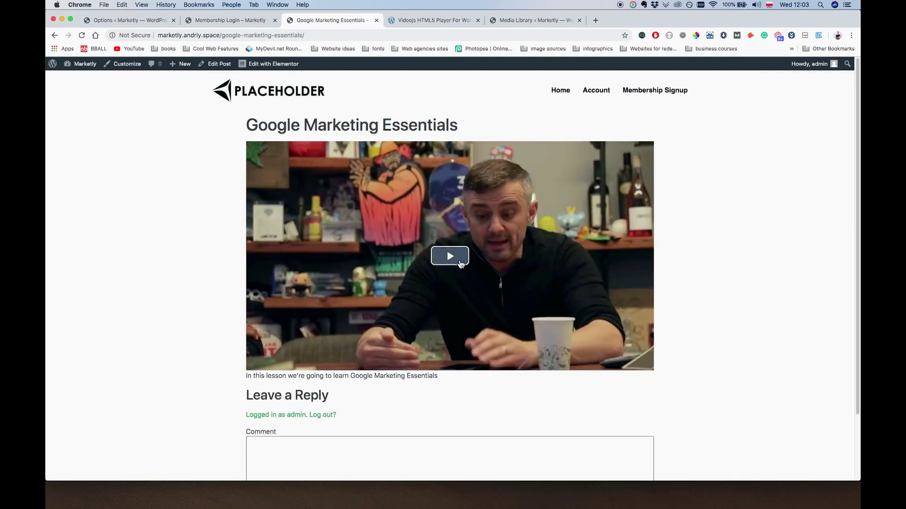
{"action": "scroll", "coordinate": [460, 262], "scroll_direction": "down", "scroll_amount": 3}
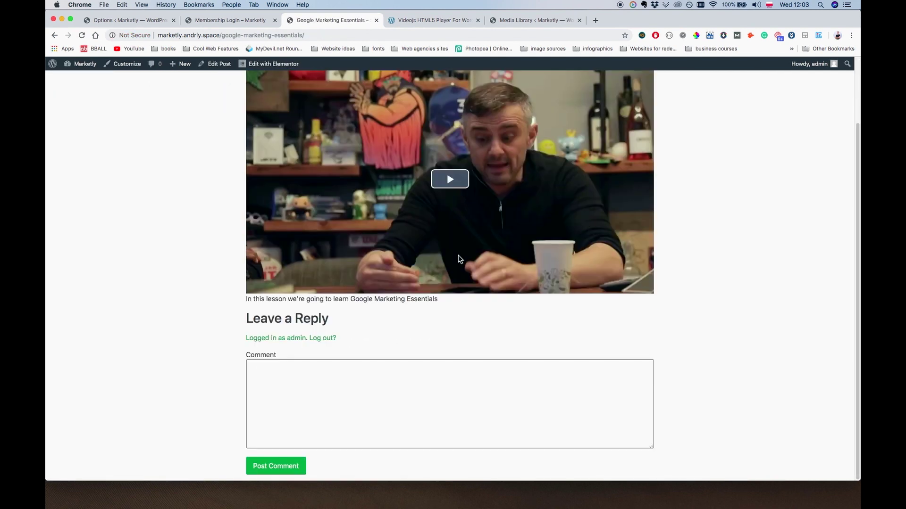
{"action": "left_click", "coordinate": [229, 21]}
{"action": "left_click", "coordinate": [317, 19]}
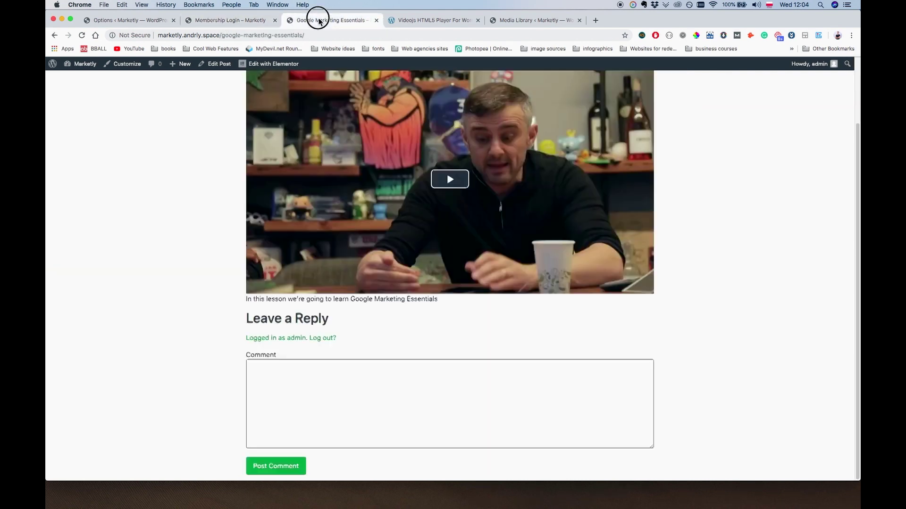
{"action": "left_click", "coordinate": [55, 35]}
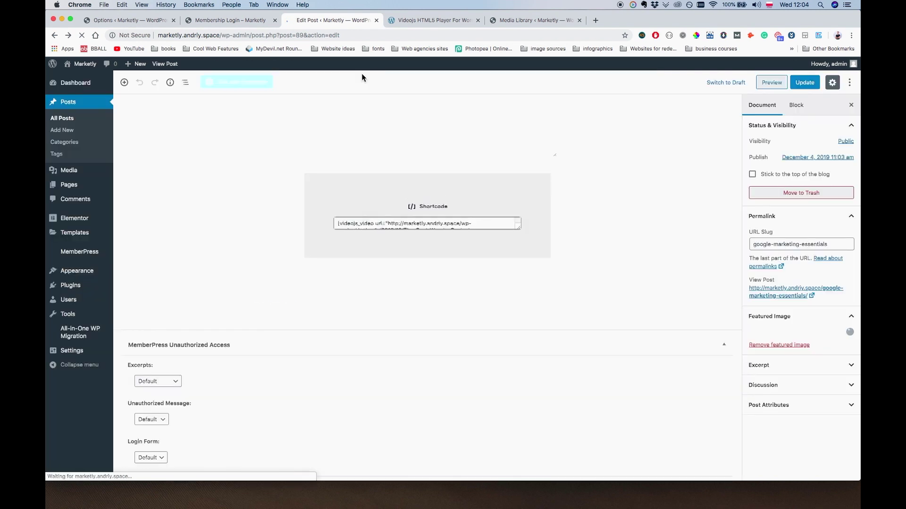
- Start a new Single template from Elementor's Theme Builder
{"action": "mouse_move", "coordinate": [86, 218]}
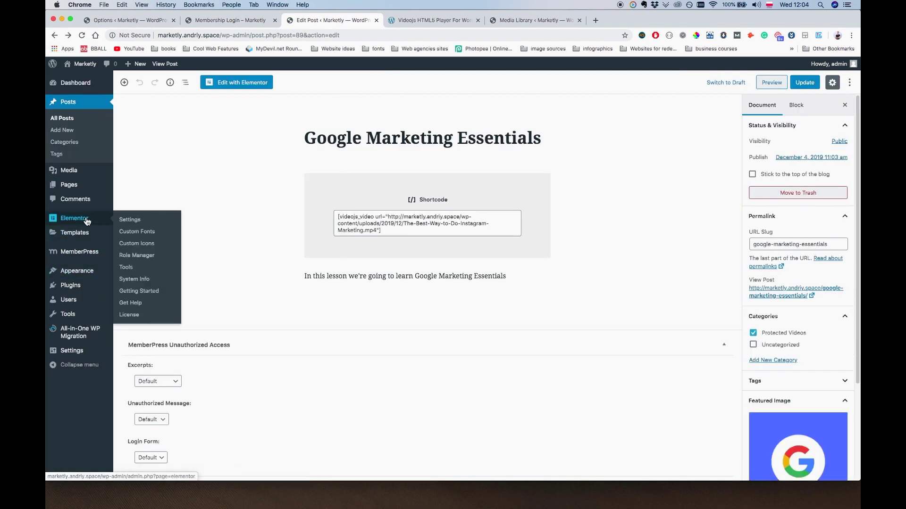
{"action": "mouse_move", "coordinate": [71, 237]}
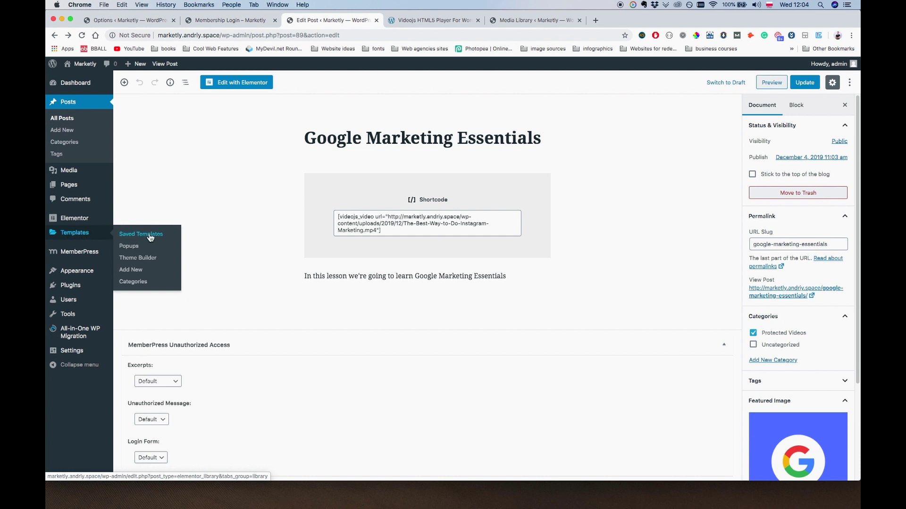
{"action": "left_click", "coordinate": [147, 258]}
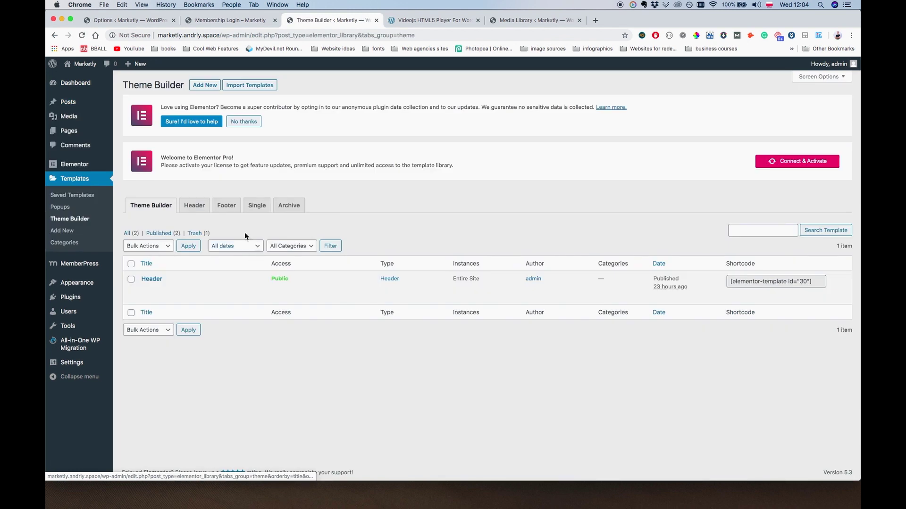
{"action": "left_click", "coordinate": [254, 206]}
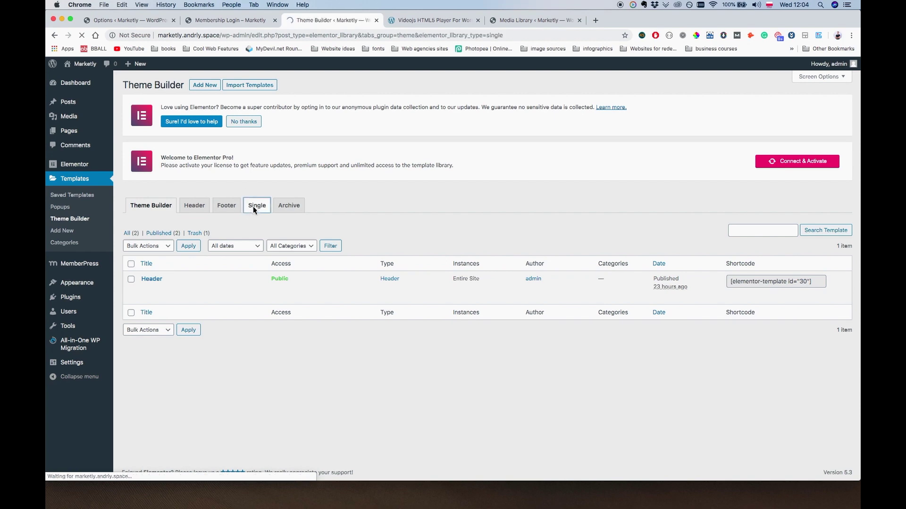
{"action": "left_click", "coordinate": [487, 370]}
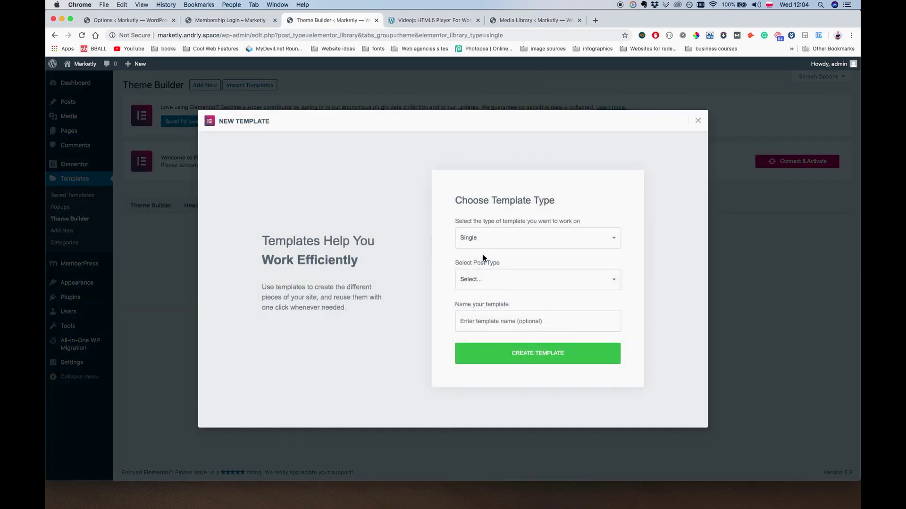
- Create a Single template for Post named 'Single Post'
{"action": "left_click", "coordinate": [504, 241]}
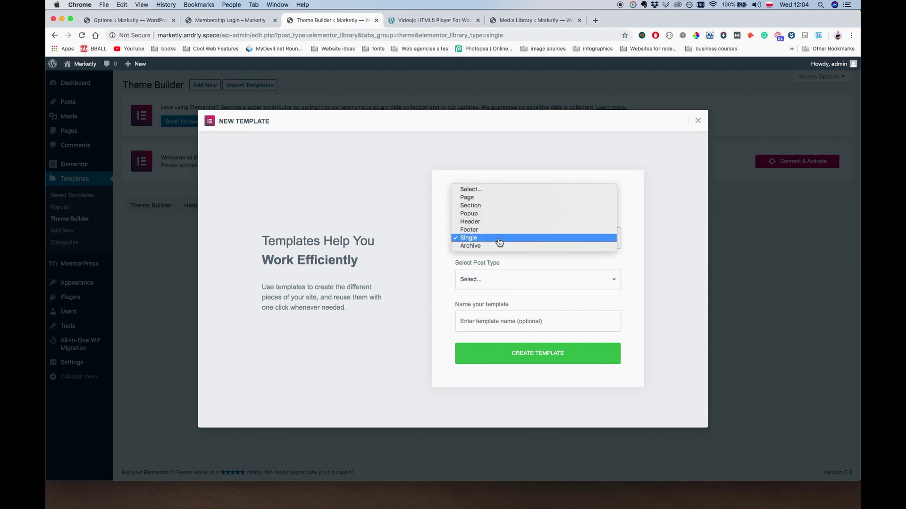
{"action": "left_click", "coordinate": [502, 240]}
{"action": "left_click", "coordinate": [508, 283]}
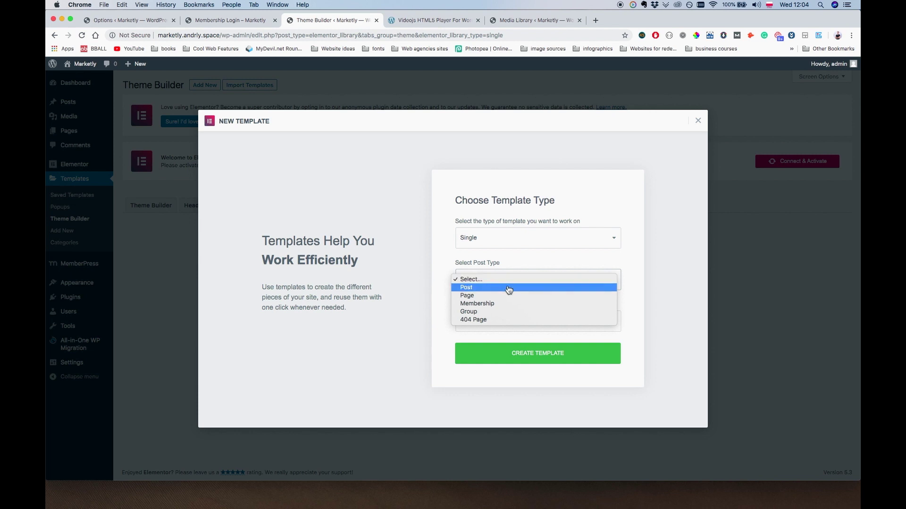
{"action": "left_click", "coordinate": [507, 289]}
{"action": "left_click", "coordinate": [512, 321]}
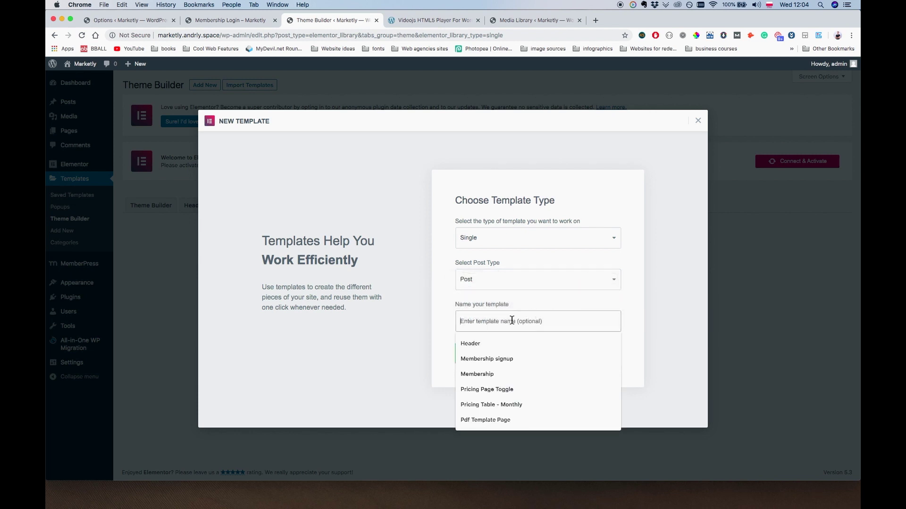
{"action": "type", "text": "Single"}
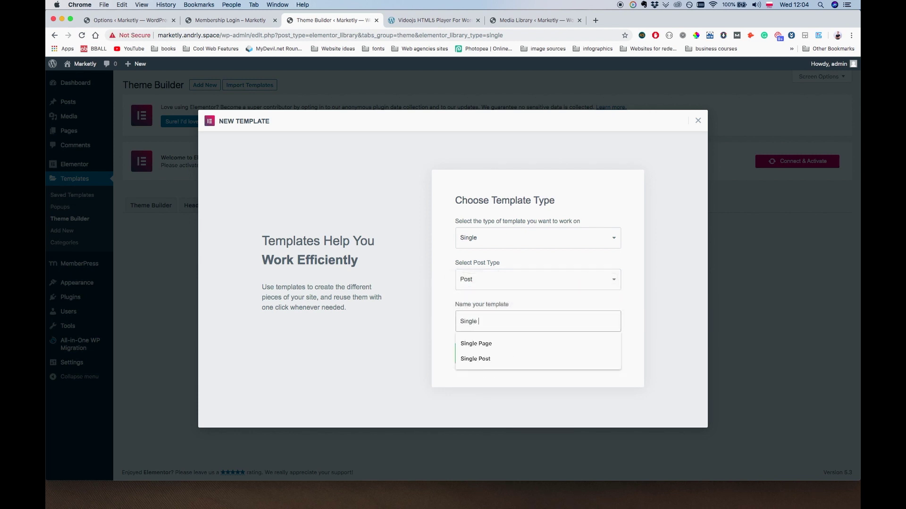
{"action": "key", "text": "Down"}
{"action": "key", "text": "Down"}
{"action": "key", "text": "Return"}
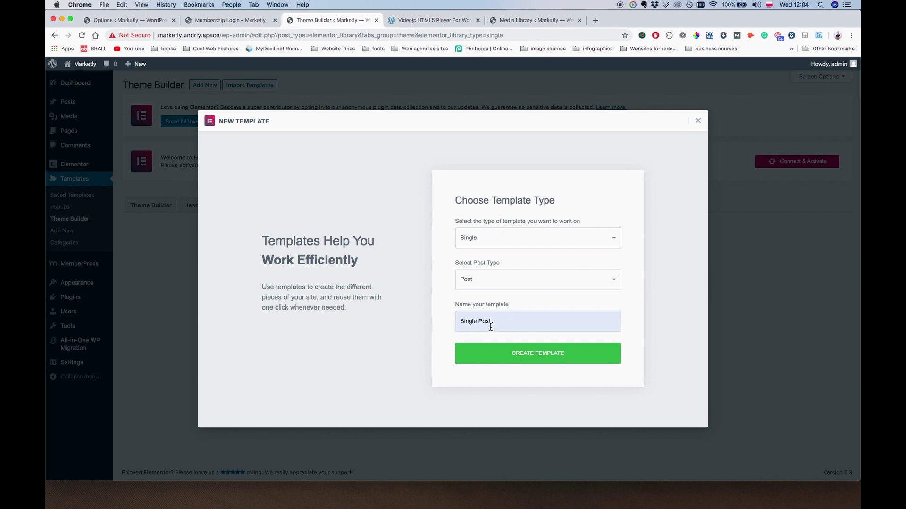
{"action": "left_click", "coordinate": [515, 356]}
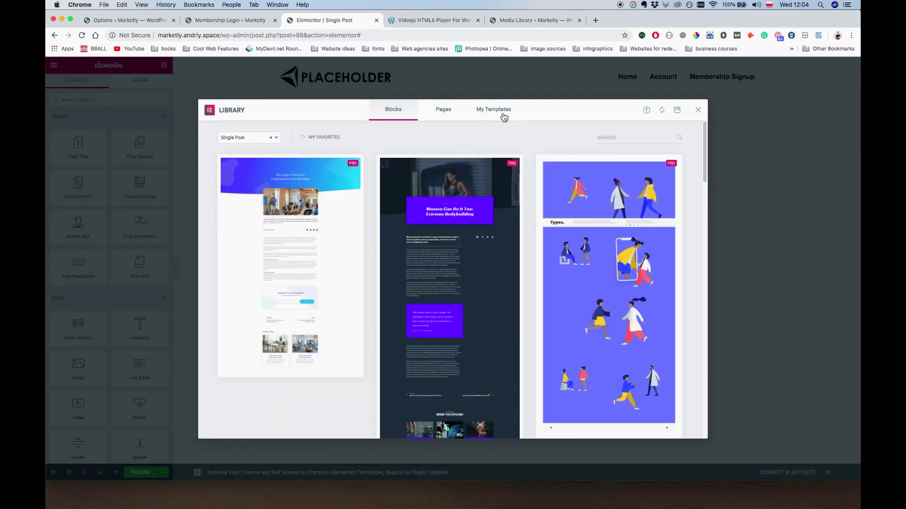
- Insert the Membership Signup Template from My Templates, importing its document settings
{"action": "left_click", "coordinate": [503, 116]}
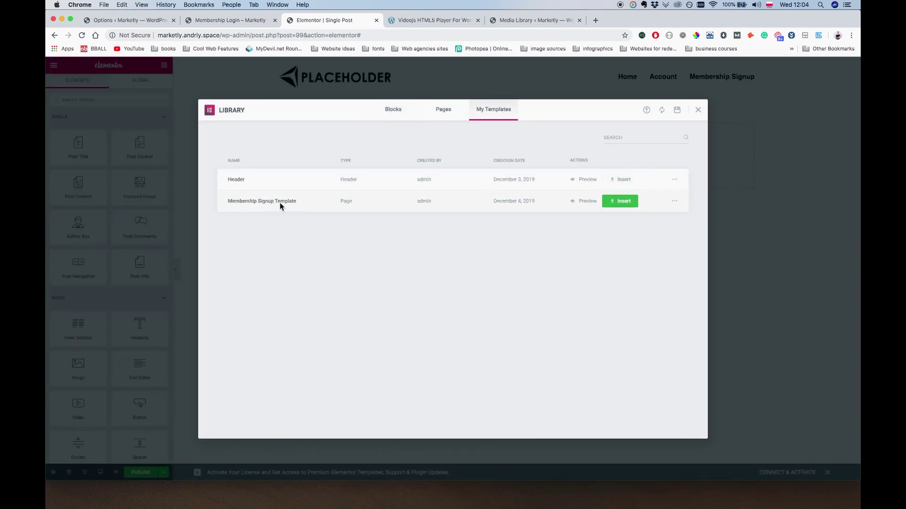
{"action": "left_click", "coordinate": [617, 207]}
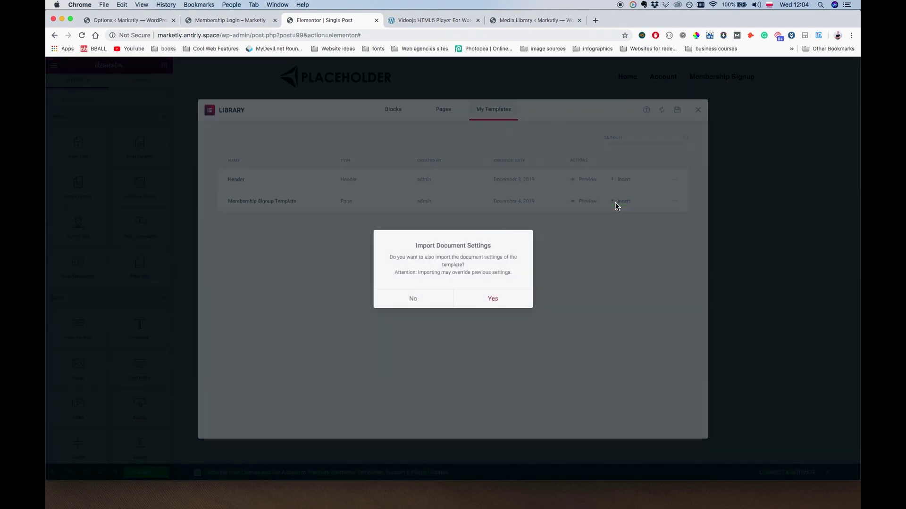
{"action": "left_click", "coordinate": [493, 299]}
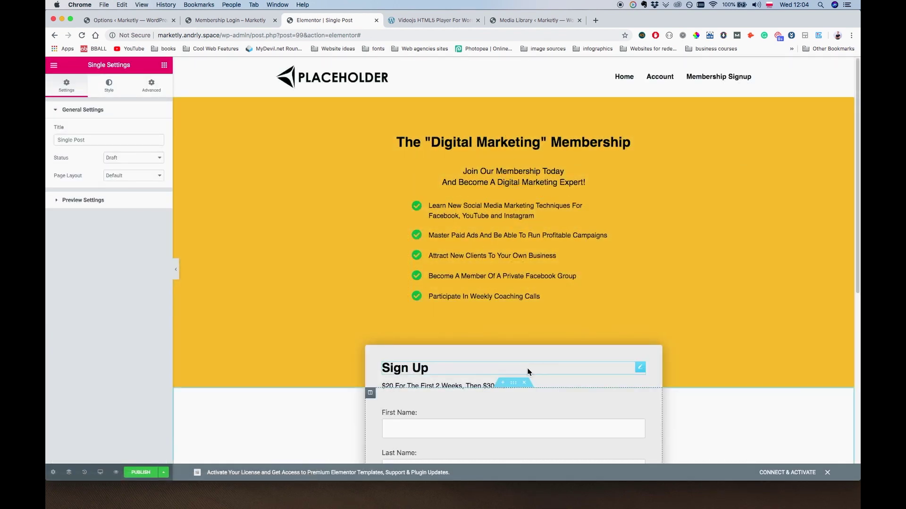
- Delete the Sign Up form section, then undo and target the signup form widget instead
{"action": "scroll", "coordinate": [528, 372], "scroll_direction": "down", "scroll_amount": 2}
{"action": "left_click", "coordinate": [527, 296]}
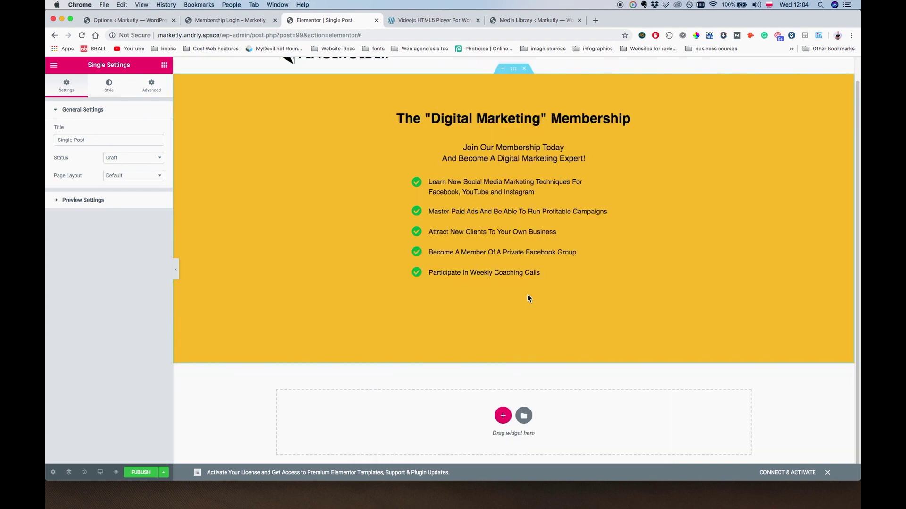
{"action": "key", "text": "ctrl+z"}
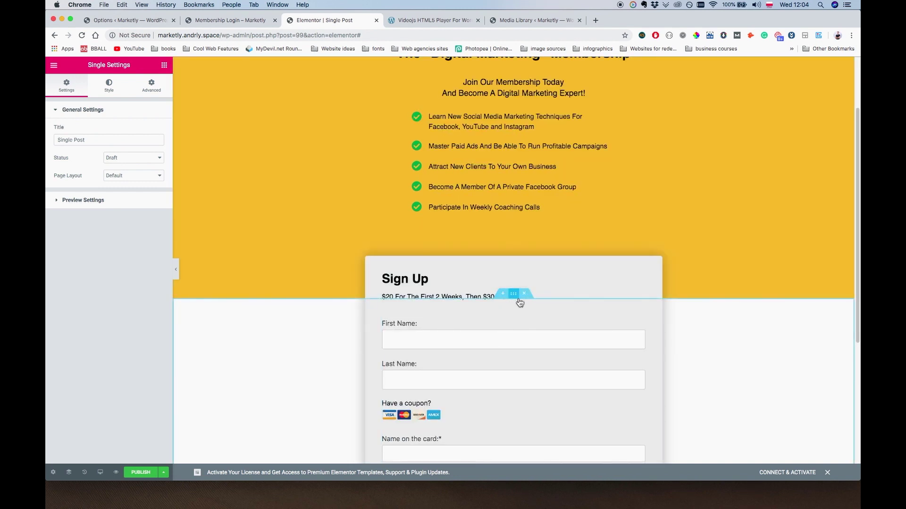
{"action": "right_click", "coordinate": [641, 315]}
- Delete the signup form widget, the $20 pricing text and the Sign Up heading
{"action": "left_click", "coordinate": [669, 432]}
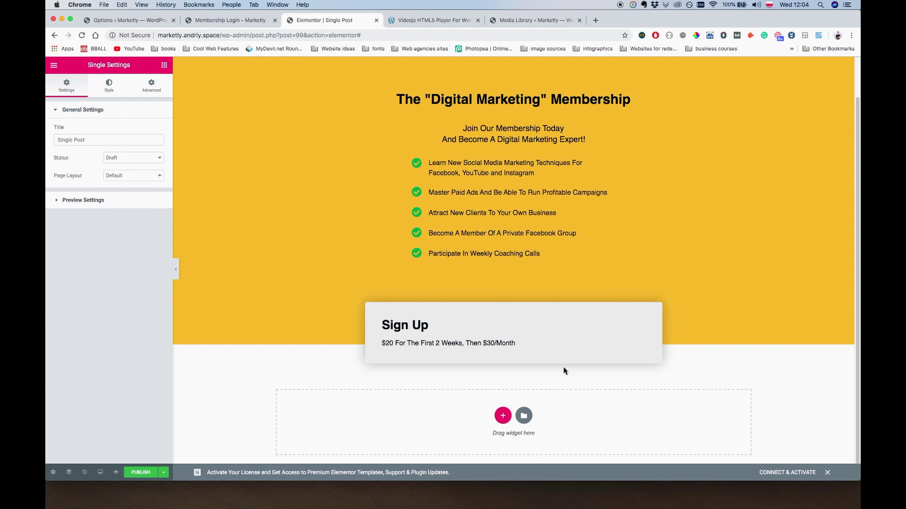
{"action": "right_click", "coordinate": [636, 344]}
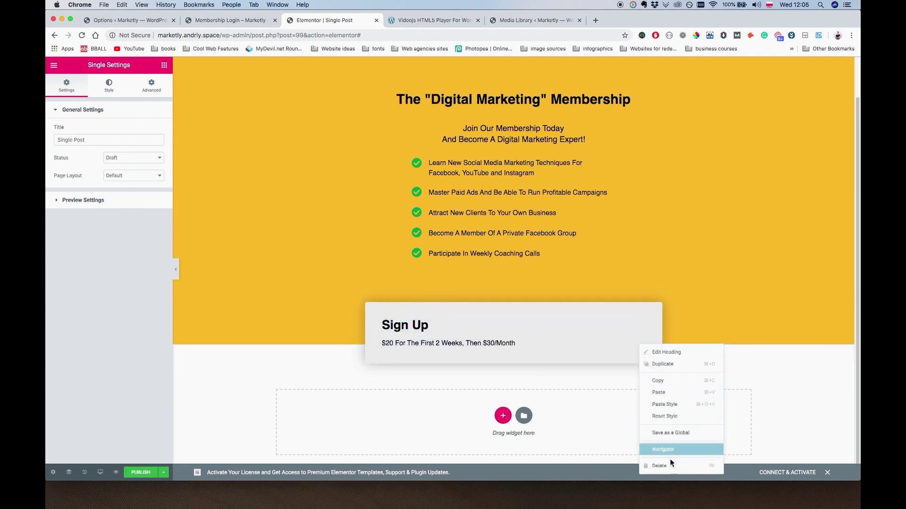
{"action": "left_click", "coordinate": [672, 465]}
{"action": "right_click", "coordinate": [639, 326]}
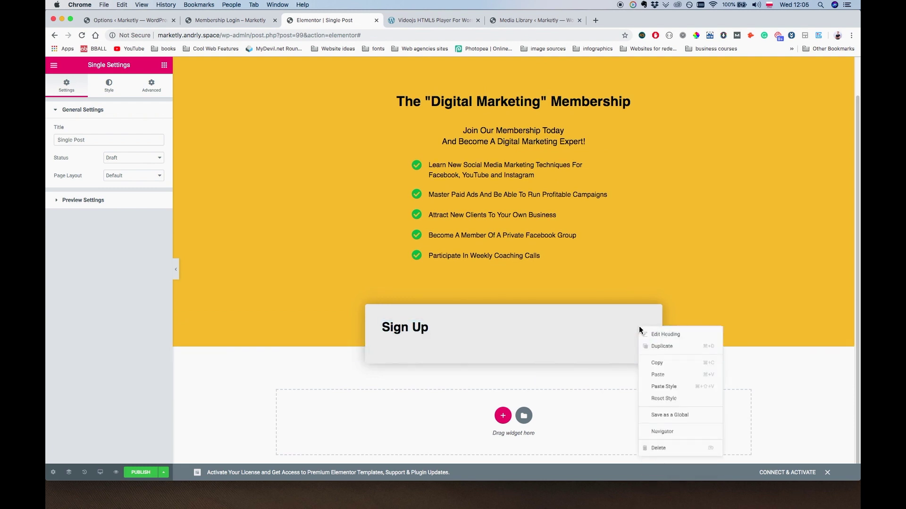
{"action": "left_click", "coordinate": [670, 448]}
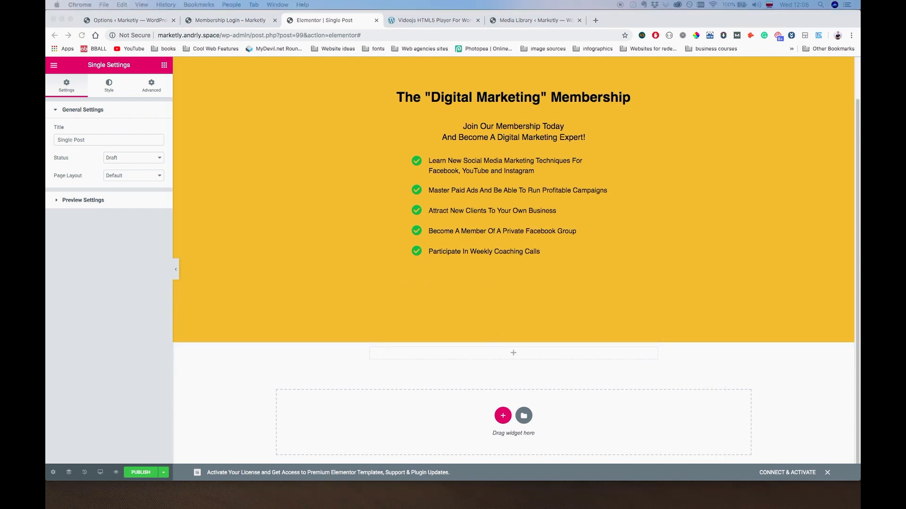
{"action": "left_click", "coordinate": [604, 189]}
{"action": "left_click", "coordinate": [448, 235]}
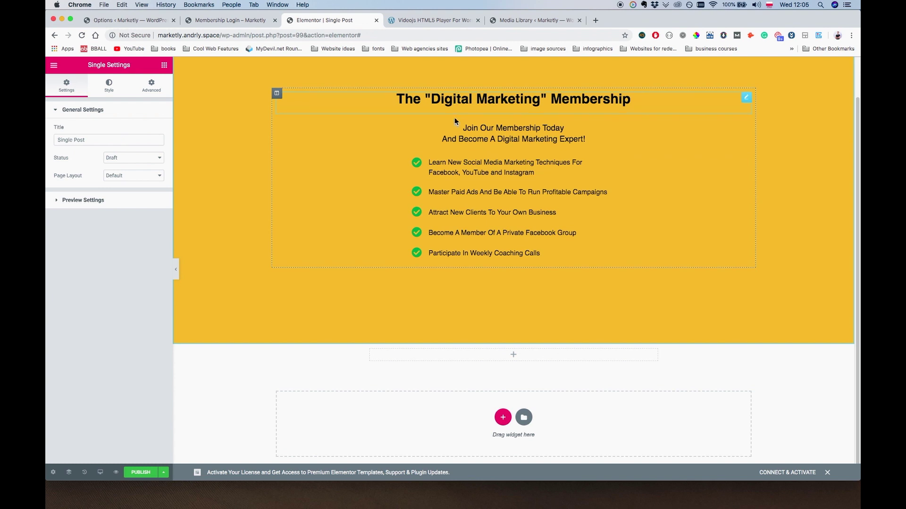
{"action": "scroll", "coordinate": [600, 82], "scroll_direction": "up", "scroll_amount": 2}
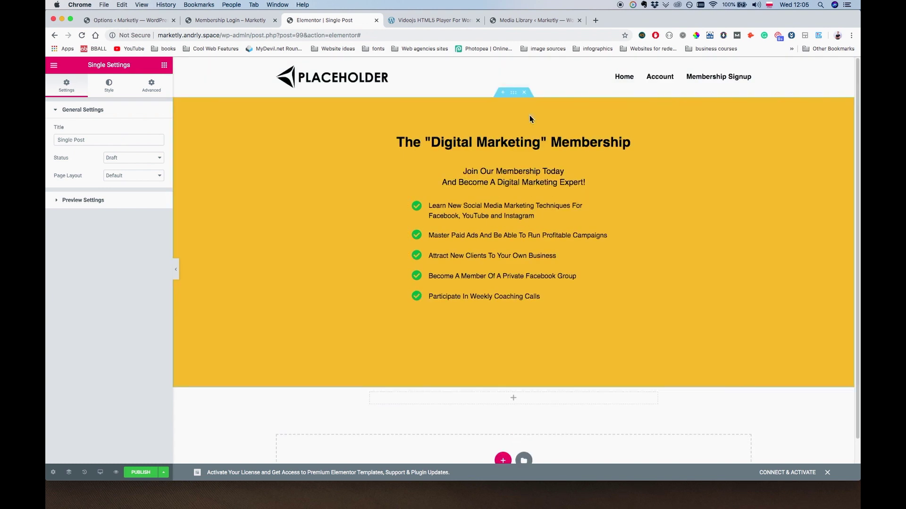
- Change the yellow hero section's background colour to green
{"action": "left_click", "coordinate": [513, 92]}
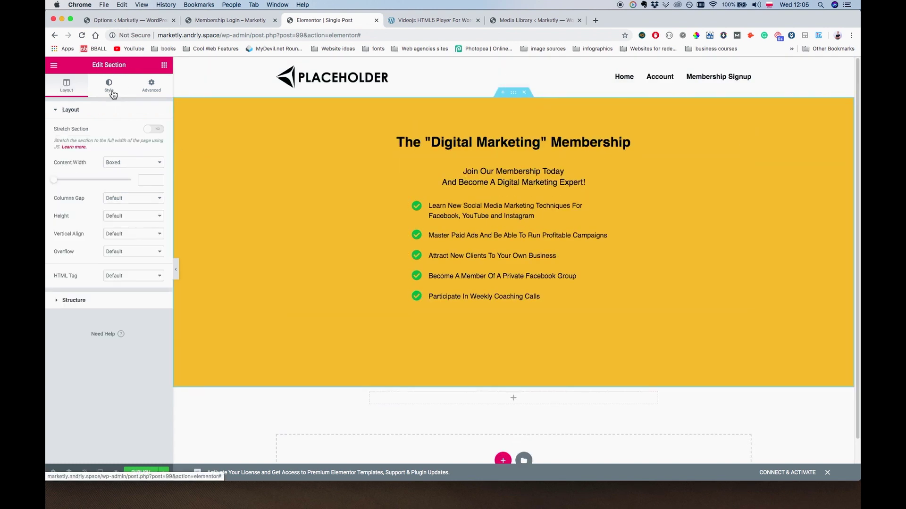
{"action": "left_click", "coordinate": [111, 89]}
{"action": "left_click", "coordinate": [156, 168]}
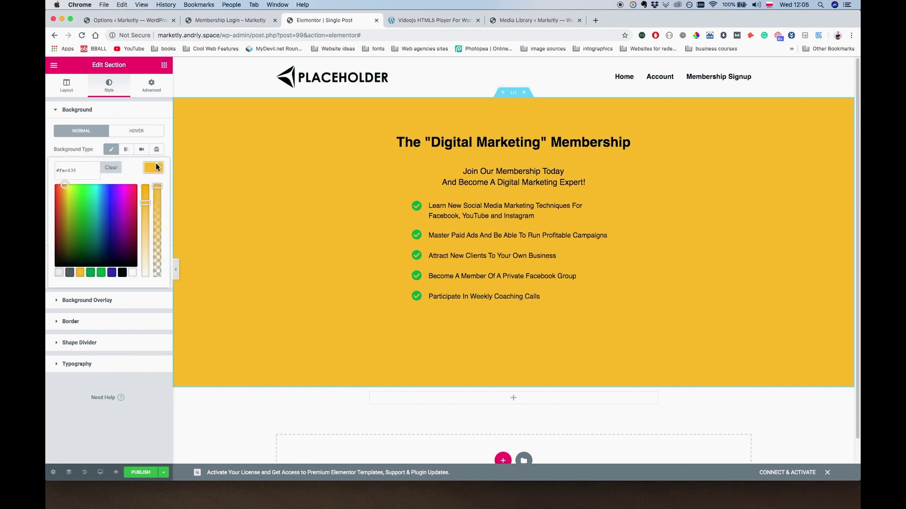
{"action": "left_click", "coordinate": [90, 272]}
{"action": "left_click", "coordinate": [144, 114]}
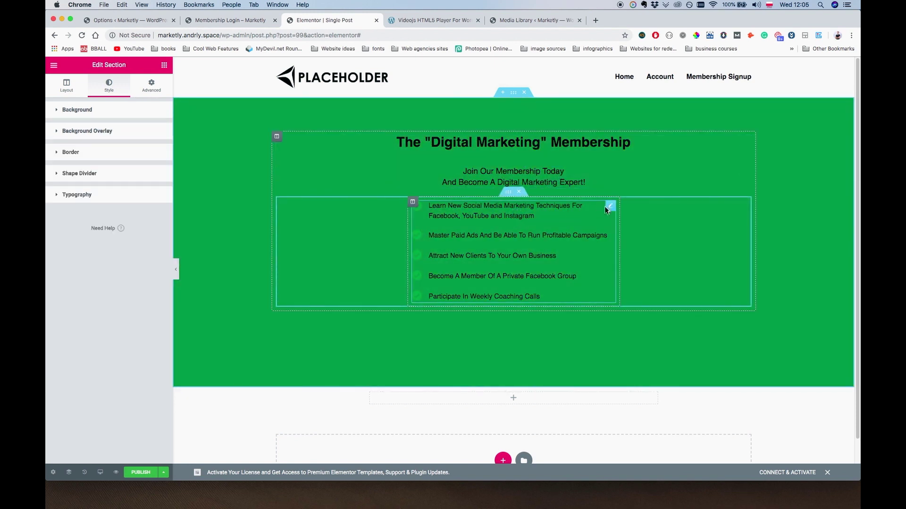
- Remove the bullet list, Join Our Membership subtitle, empty inner section and Digital Marketing Membership heading
{"action": "right_click", "coordinate": [609, 207]}
{"action": "left_click", "coordinate": [641, 329]}
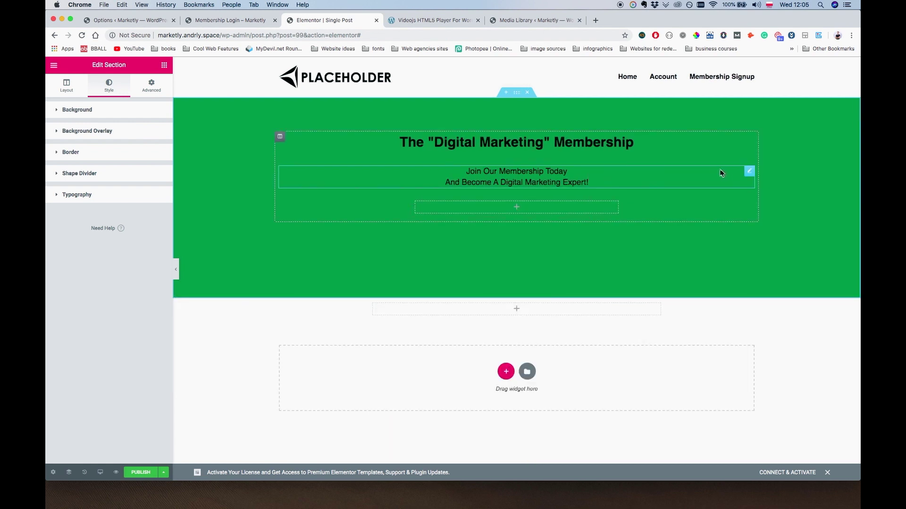
{"action": "right_click", "coordinate": [749, 173]}
{"action": "left_click", "coordinate": [779, 293]}
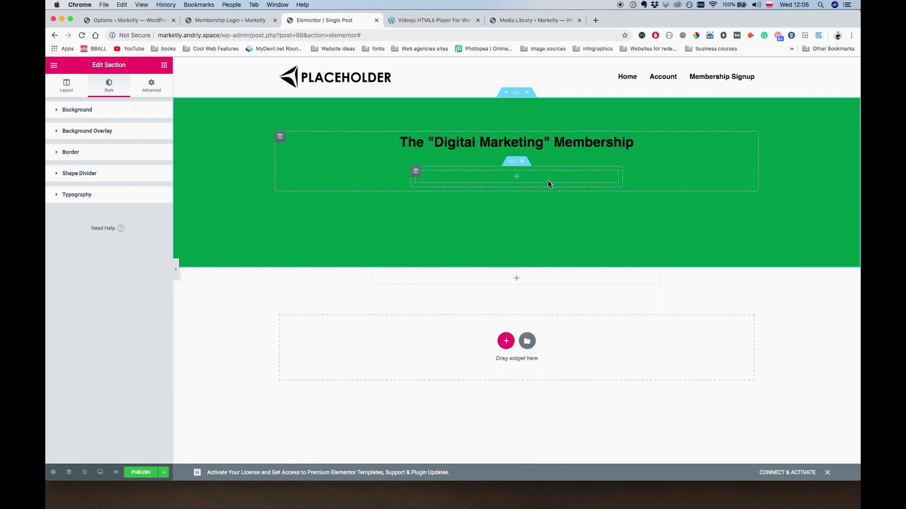
{"action": "left_click", "coordinate": [524, 162]}
{"action": "left_click", "coordinate": [750, 141]}
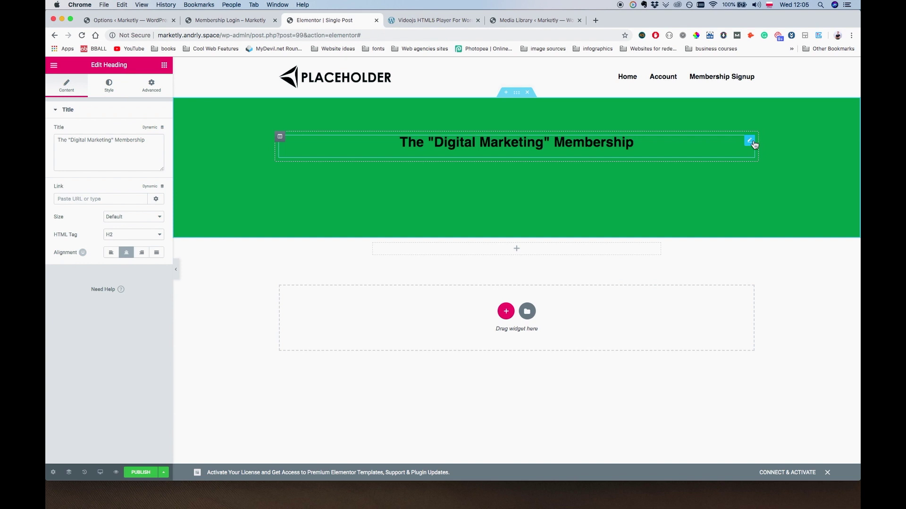
{"action": "right_click", "coordinate": [750, 143]}
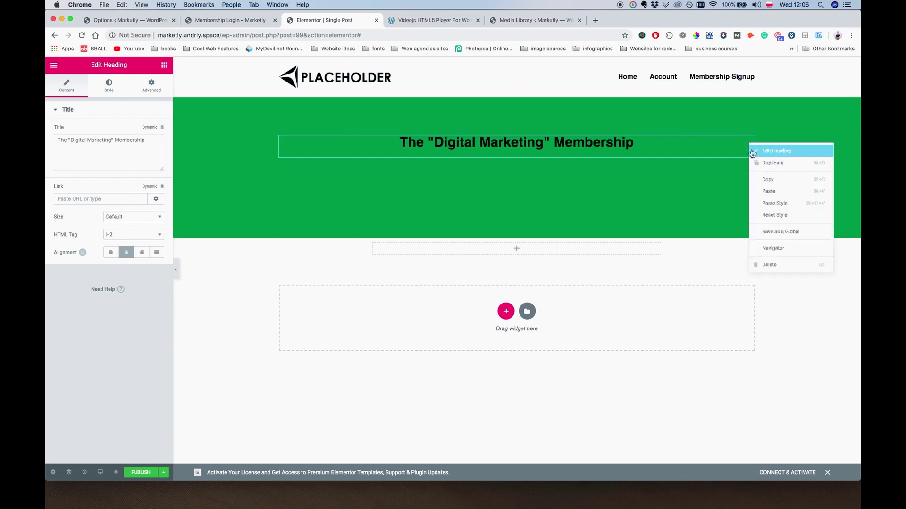
{"action": "left_click", "coordinate": [769, 265]}
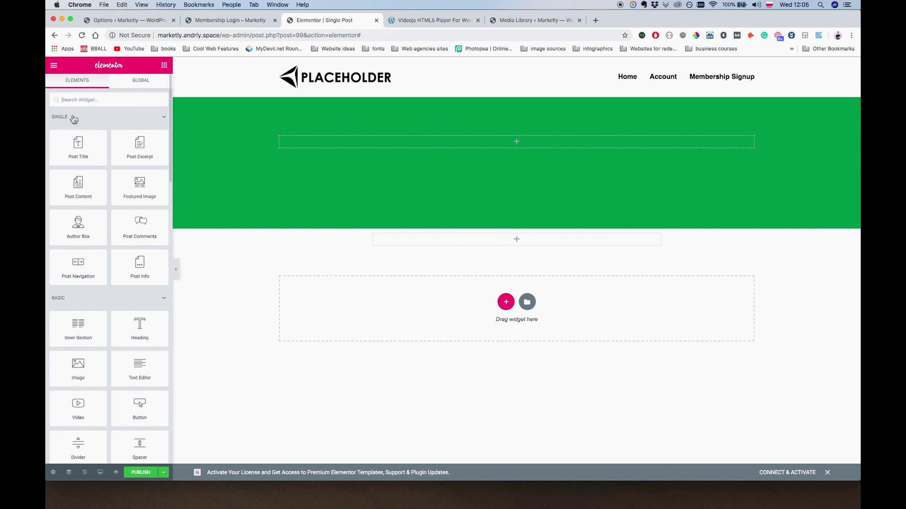
- Drop a Post Title widget into the green header, centred with white text
{"action": "left_click_drag", "start_coordinate": [78, 151], "coordinate": [533, 143]}
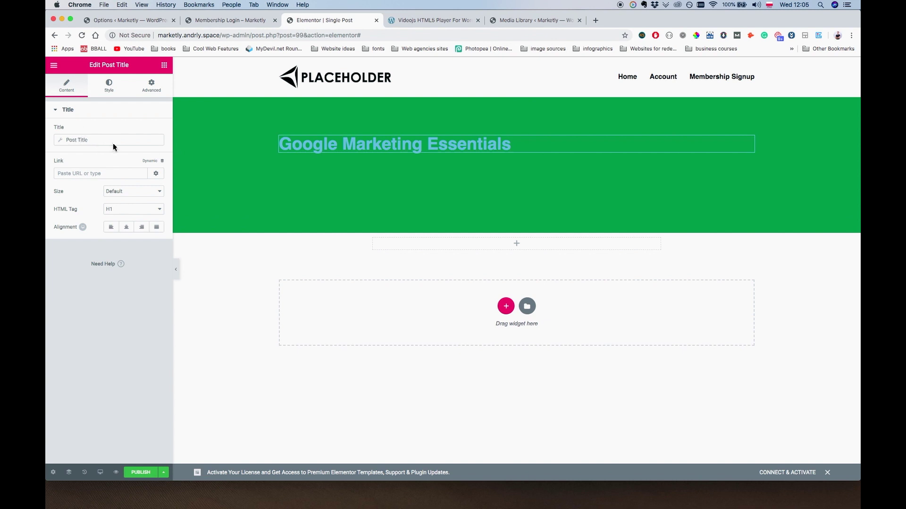
{"action": "triple_click", "coordinate": [503, 144]}
{"action": "left_click", "coordinate": [517, 147]}
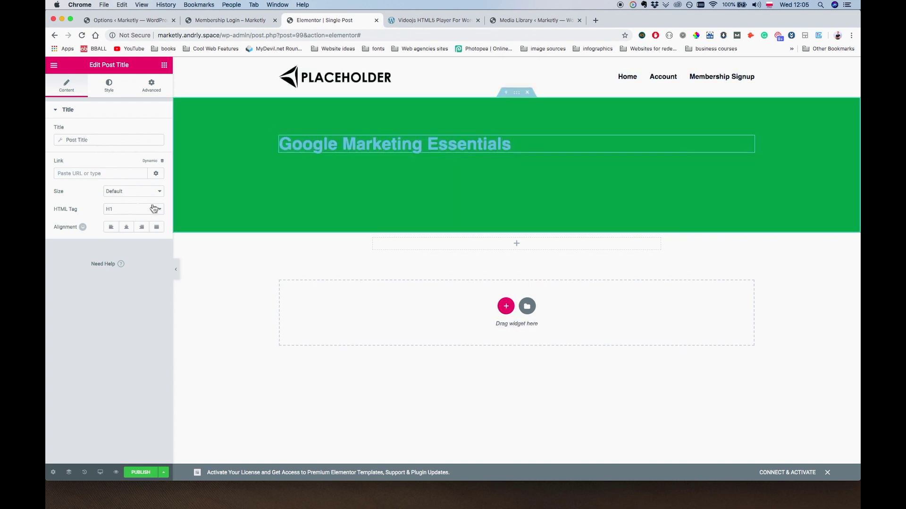
{"action": "left_click", "coordinate": [126, 227]}
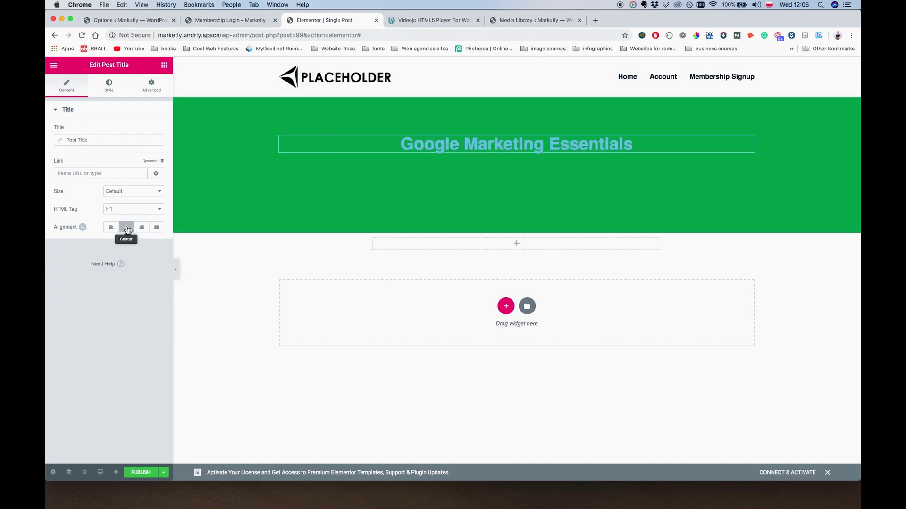
{"action": "left_click", "coordinate": [108, 92]}
{"action": "left_click", "coordinate": [154, 133]}
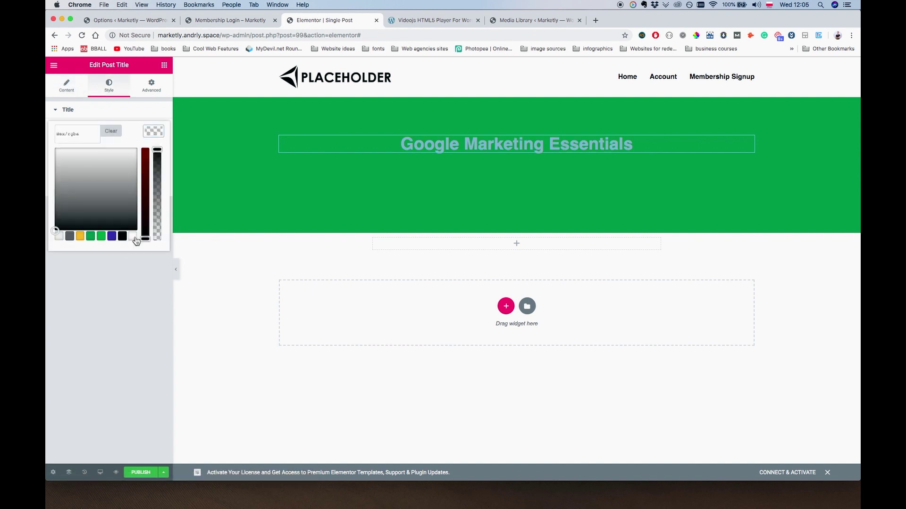
{"action": "left_click", "coordinate": [133, 237]}
{"action": "left_click", "coordinate": [148, 323]}
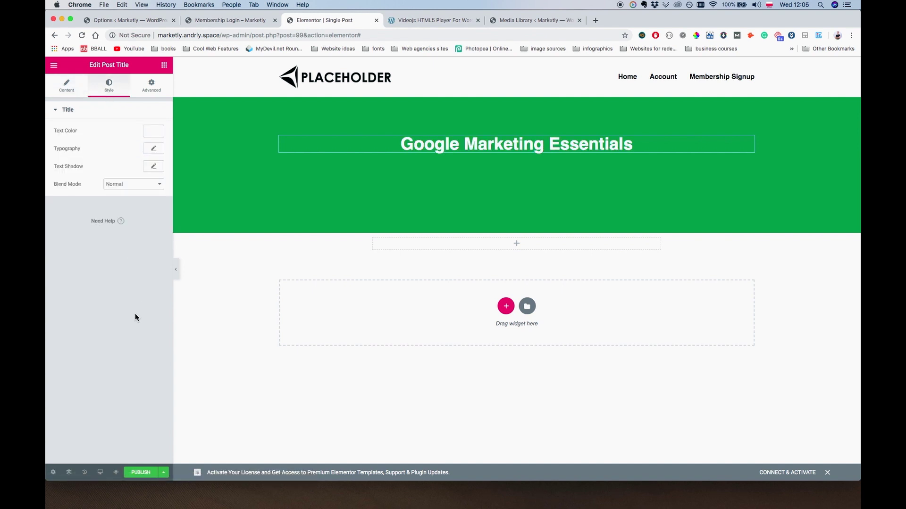
{"action": "left_click", "coordinate": [165, 65]}
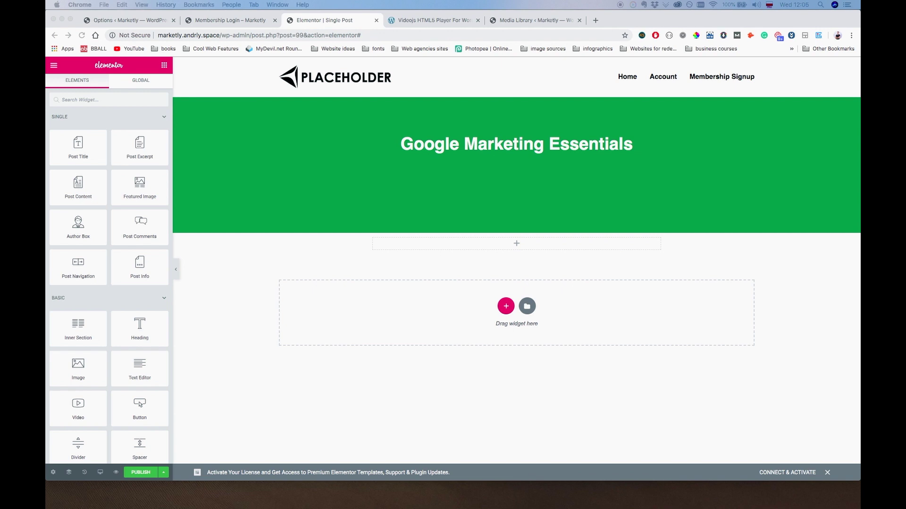
- Add a Post Info widget under the title, without the author, centred
{"action": "left_click", "coordinate": [122, 100]}
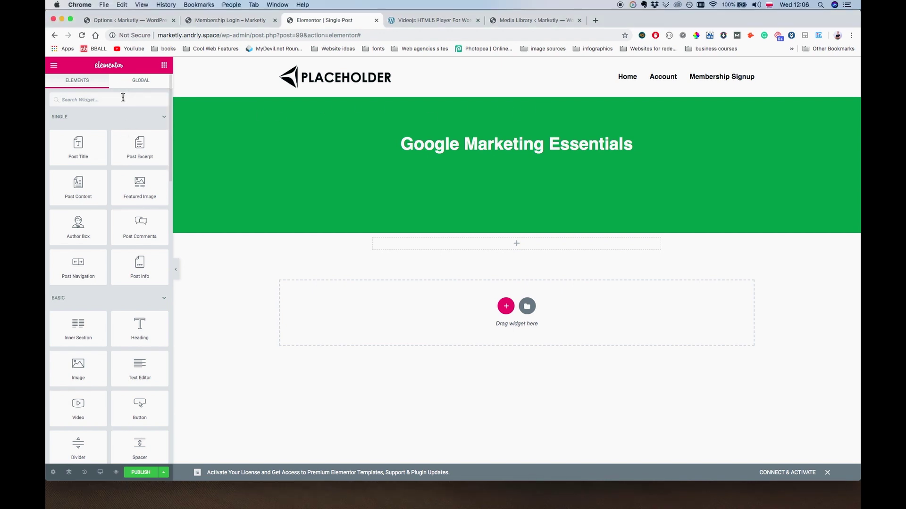
{"action": "type", "text": "Post In"}
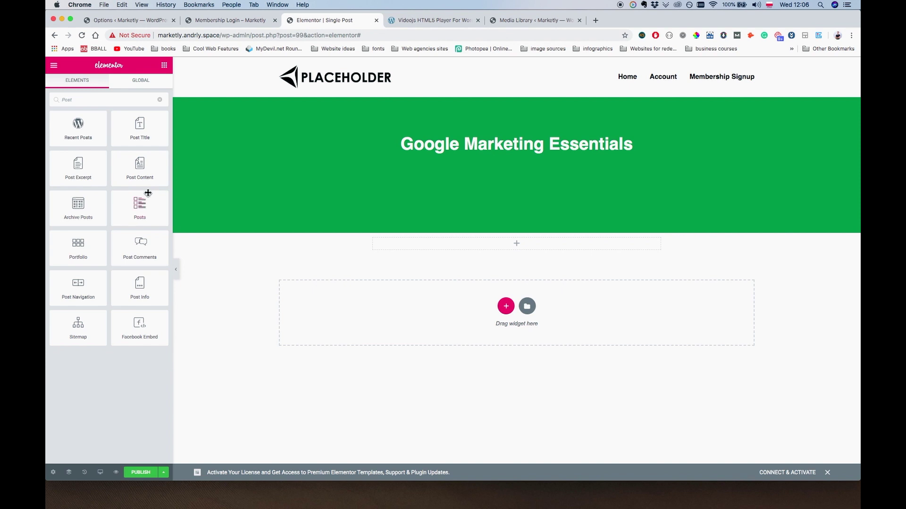
{"action": "type", "text": "fo"}
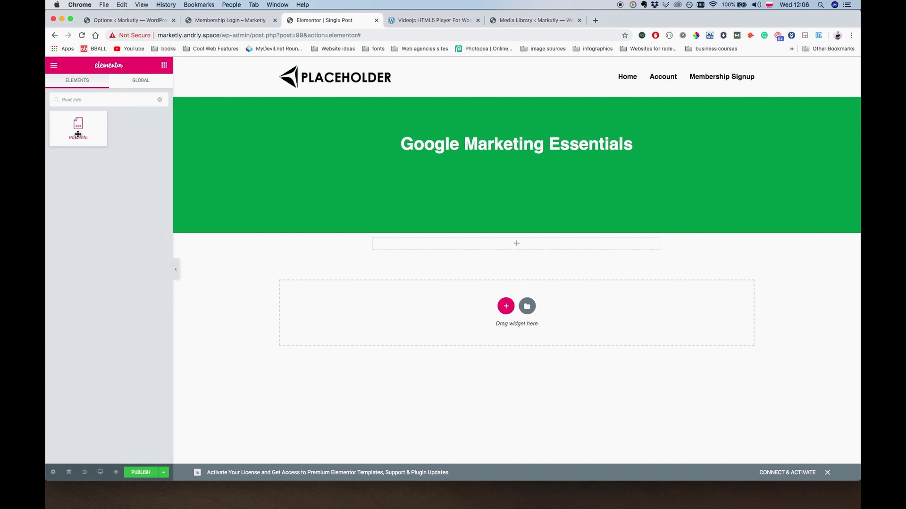
{"action": "left_click_drag", "start_coordinate": [78, 126], "coordinate": [500, 152]}
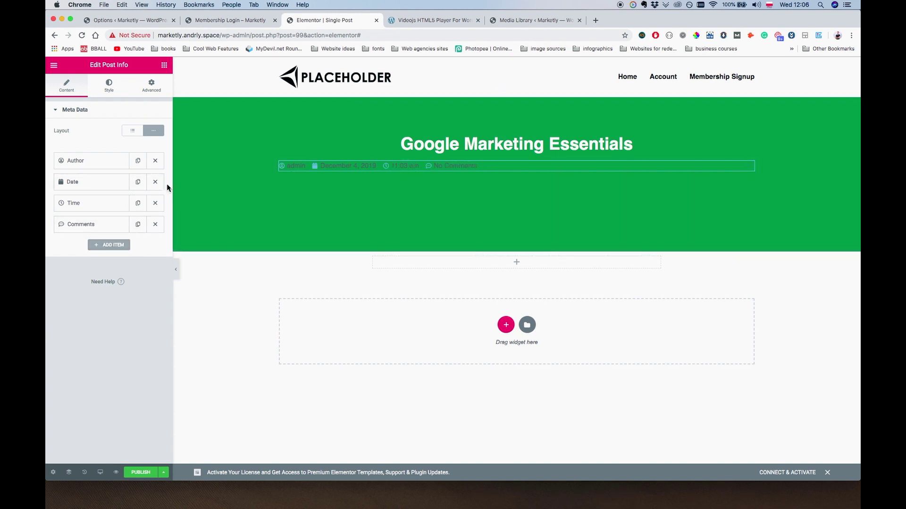
{"action": "left_click", "coordinate": [155, 161]}
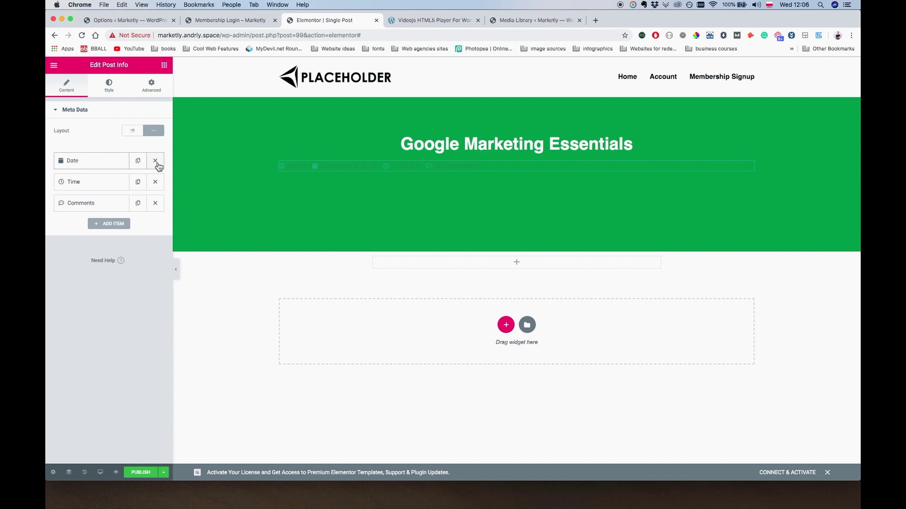
{"action": "left_click", "coordinate": [109, 85]}
{"action": "left_click", "coordinate": [135, 162]}
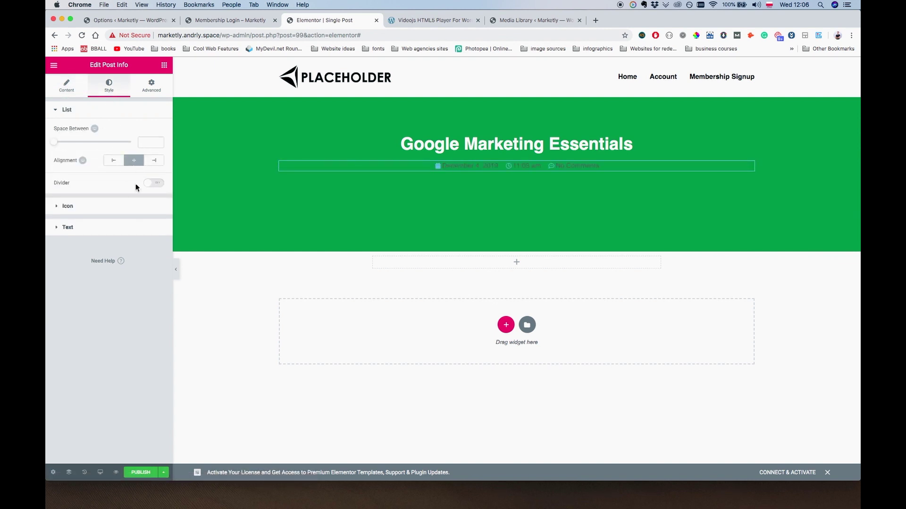
- Colour the meta icons yellow and the meta text white
{"action": "left_click", "coordinate": [66, 206]}
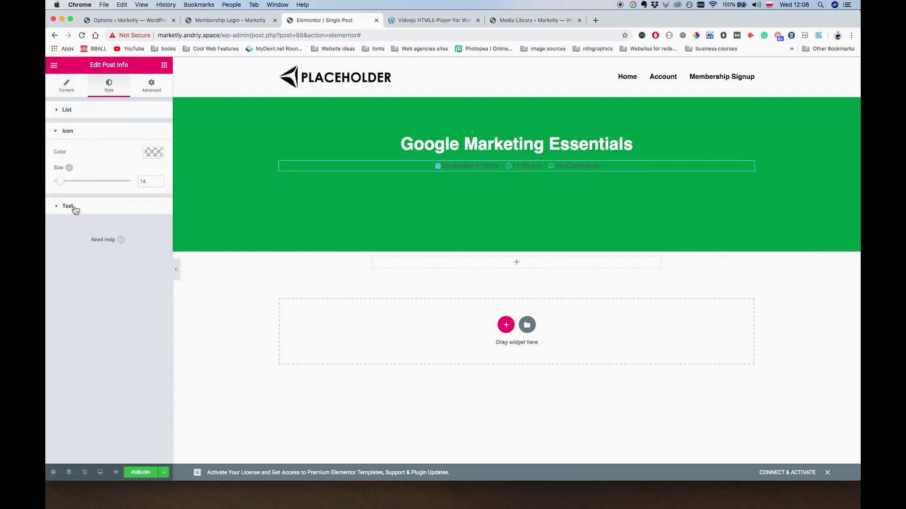
{"action": "left_click", "coordinate": [153, 154]}
{"action": "left_click", "coordinate": [79, 259]}
{"action": "left_click", "coordinate": [120, 308]}
{"action": "left_click", "coordinate": [102, 211]}
{"action": "left_click", "coordinate": [154, 199]}
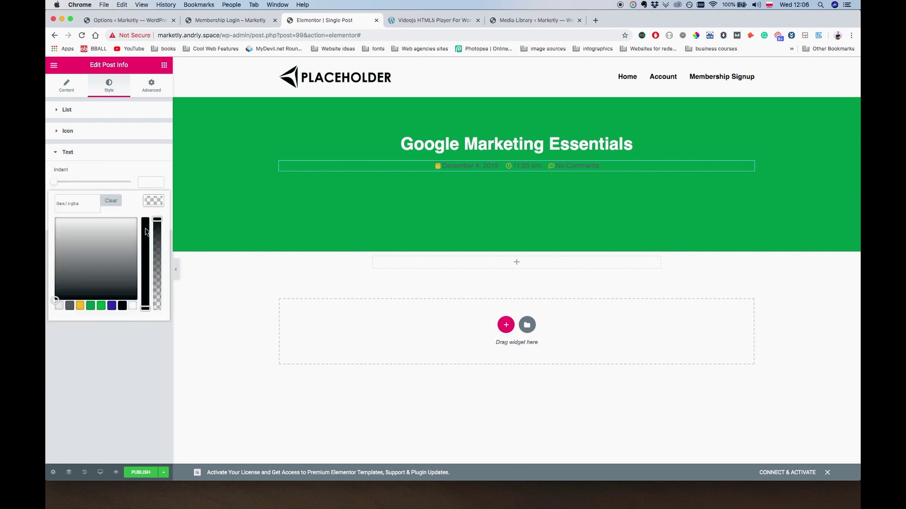
{"action": "left_click", "coordinate": [134, 306]}
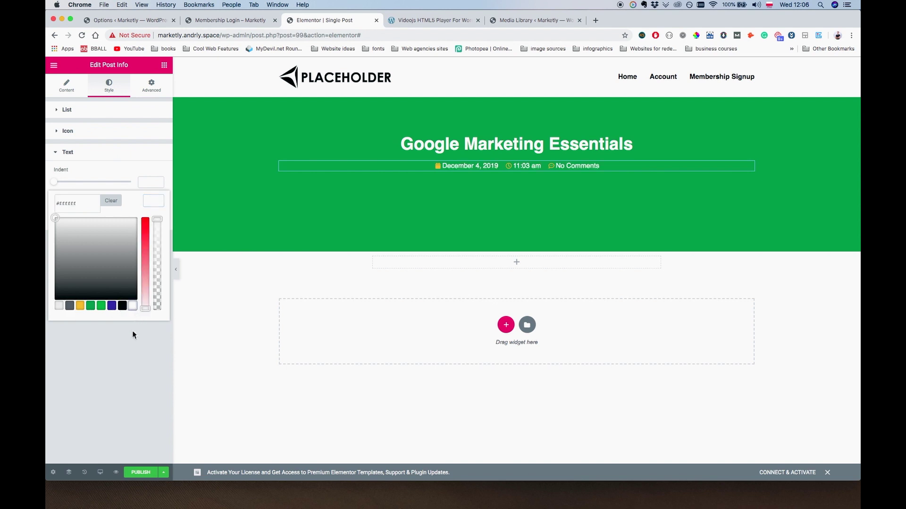
{"action": "left_click", "coordinate": [131, 356]}
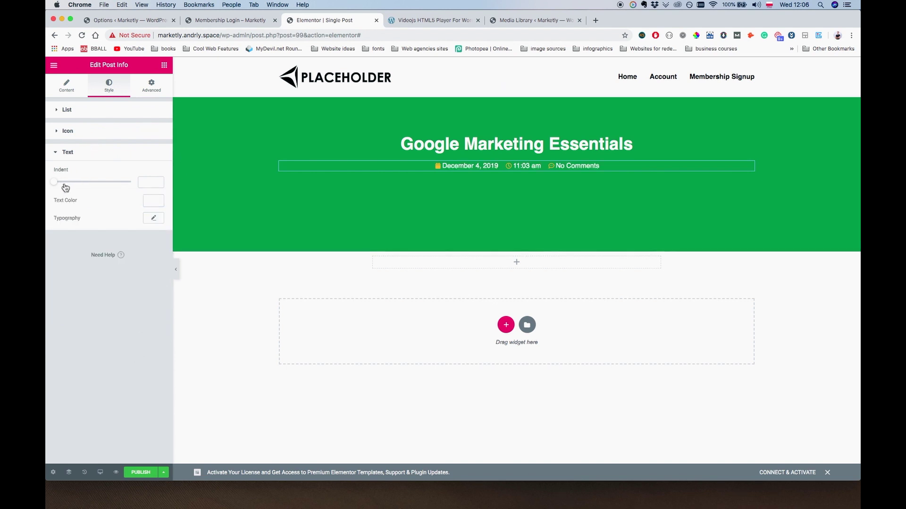
- Increase the spacing between meta items and review the green header's spacing settings
{"action": "left_click_drag", "start_coordinate": [54, 183], "coordinate": [75, 190]}
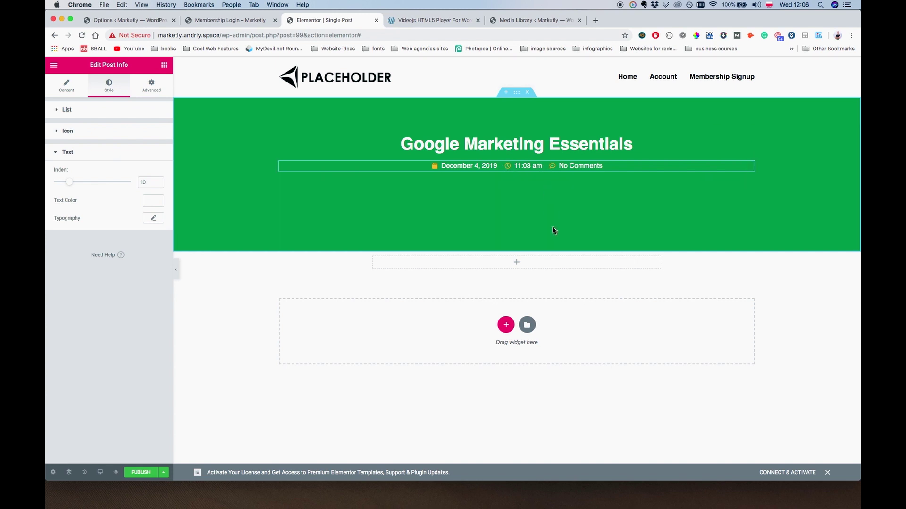
{"action": "left_click", "coordinate": [516, 92]}
{"action": "left_click", "coordinate": [151, 85]}
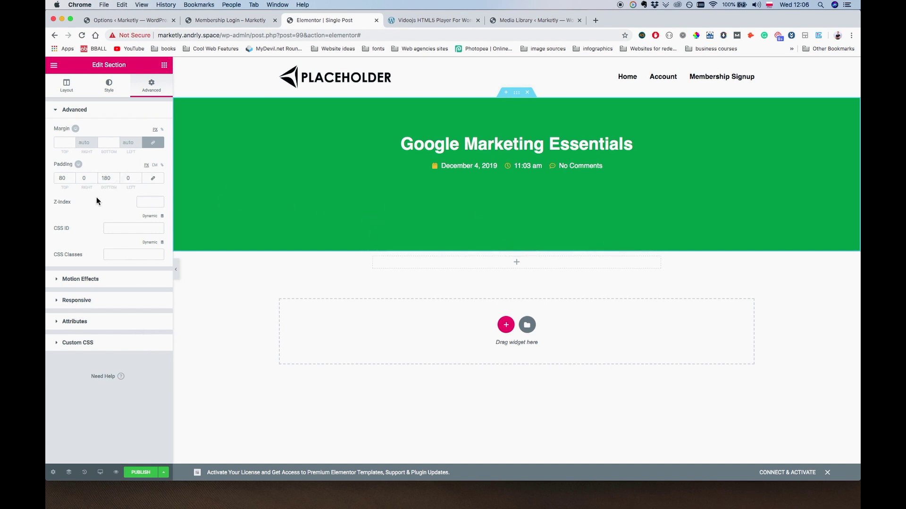
{"action": "left_click", "coordinate": [164, 66]}
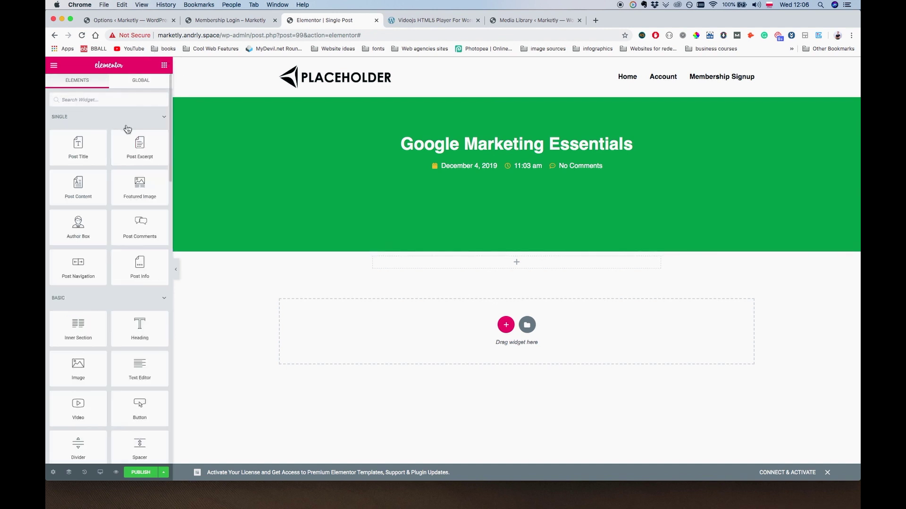
- Add a Post Content widget below the green header with black text colour
{"action": "left_click_drag", "start_coordinate": [81, 187], "coordinate": [512, 264]}
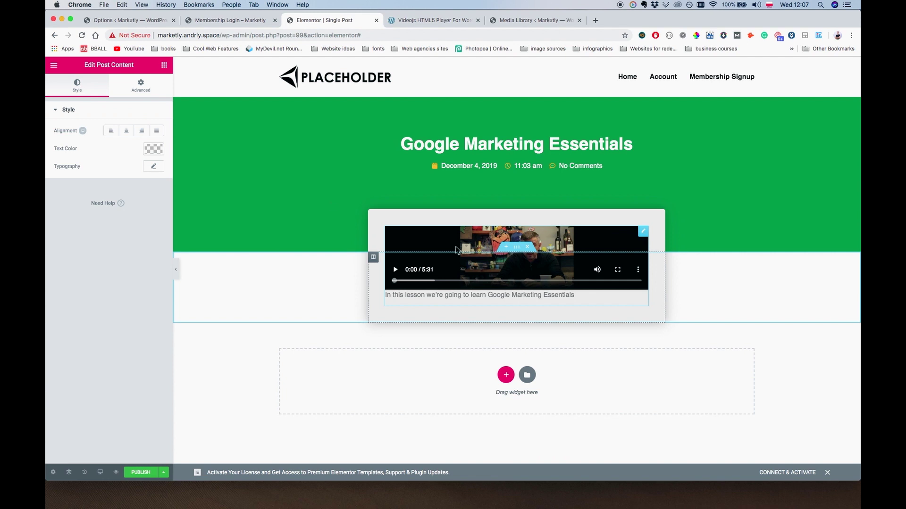
{"action": "left_click", "coordinate": [155, 150]}
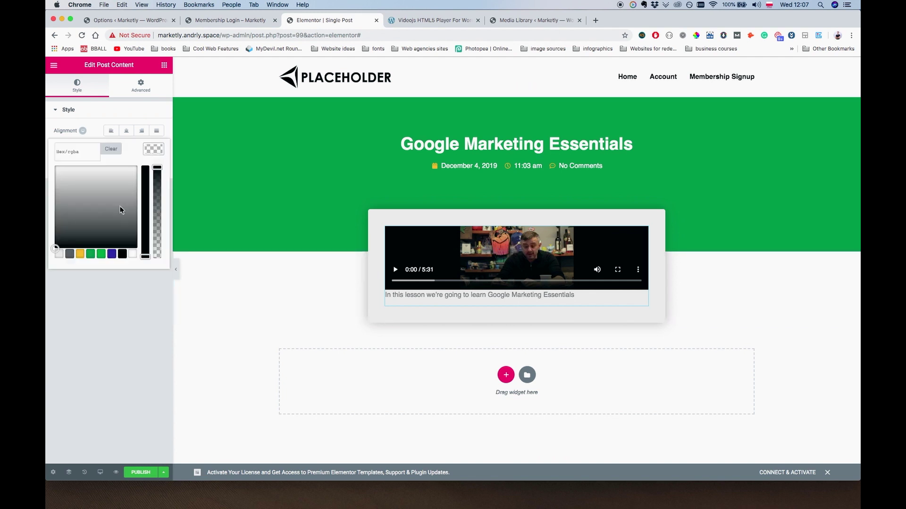
{"action": "left_click", "coordinate": [122, 254]}
{"action": "left_click", "coordinate": [121, 340]}
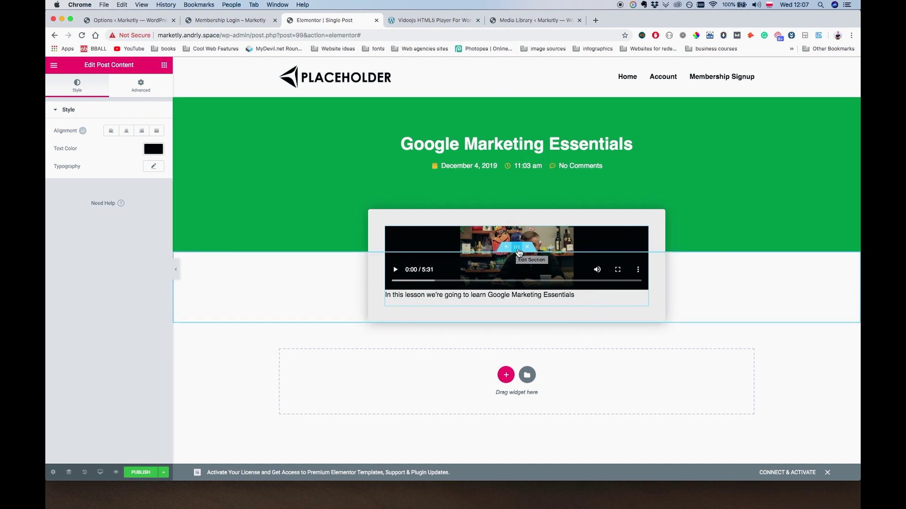
- Duplicate the video section and delete the copied video widget
{"action": "right_click", "coordinate": [518, 252]}
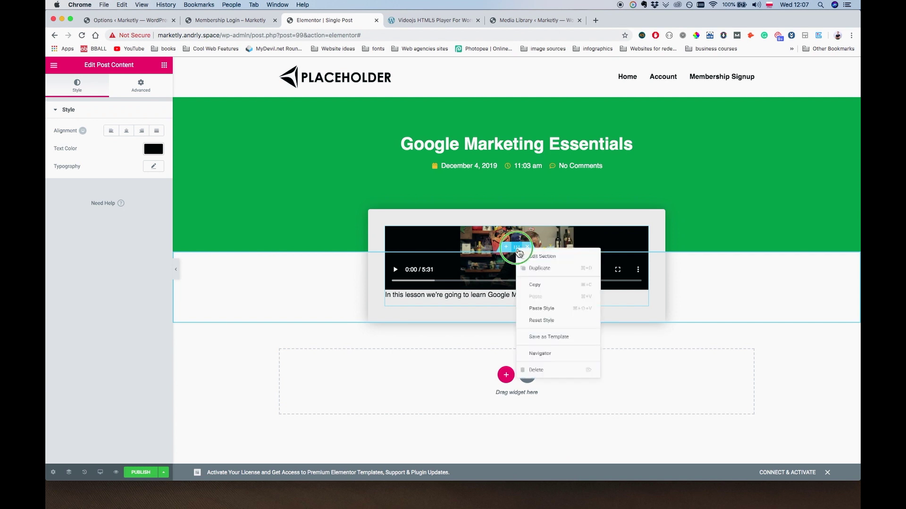
{"action": "left_click", "coordinate": [549, 273]}
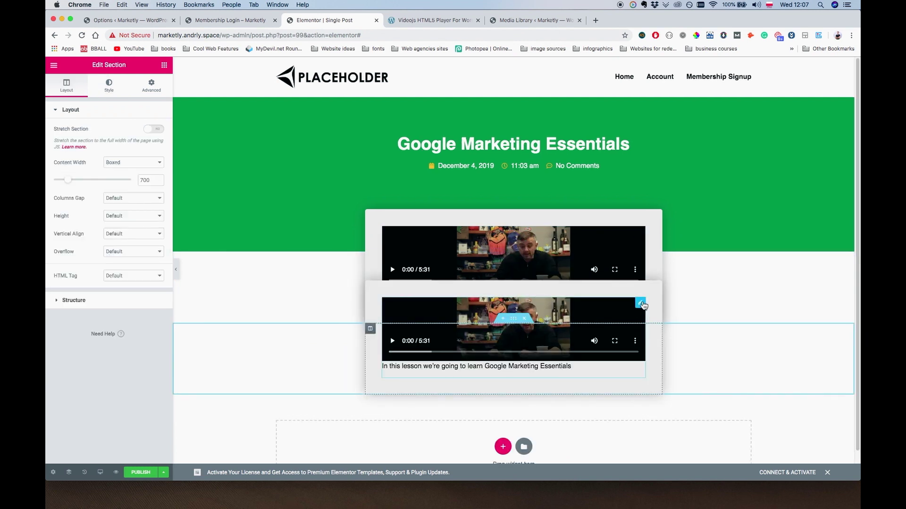
{"action": "left_click", "coordinate": [640, 304]}
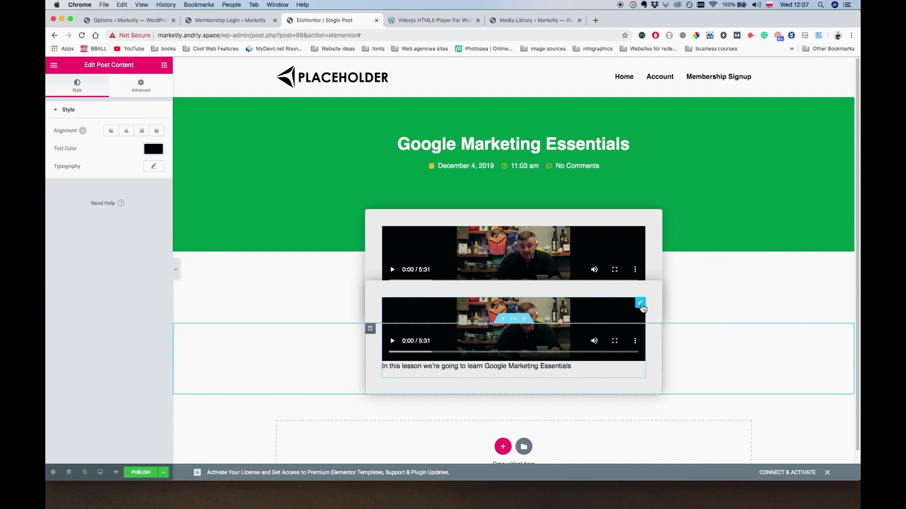
{"action": "right_click", "coordinate": [640, 306]}
{"action": "left_click", "coordinate": [658, 425]}
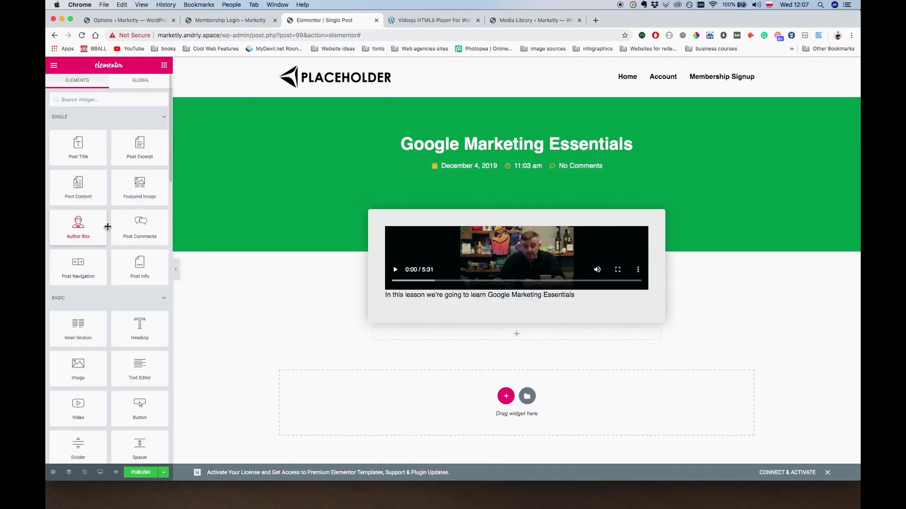
- Drop the Post Comments widget into the duplicated section and open its spacing settings
{"action": "left_click_drag", "start_coordinate": [116, 226], "coordinate": [548, 338]}
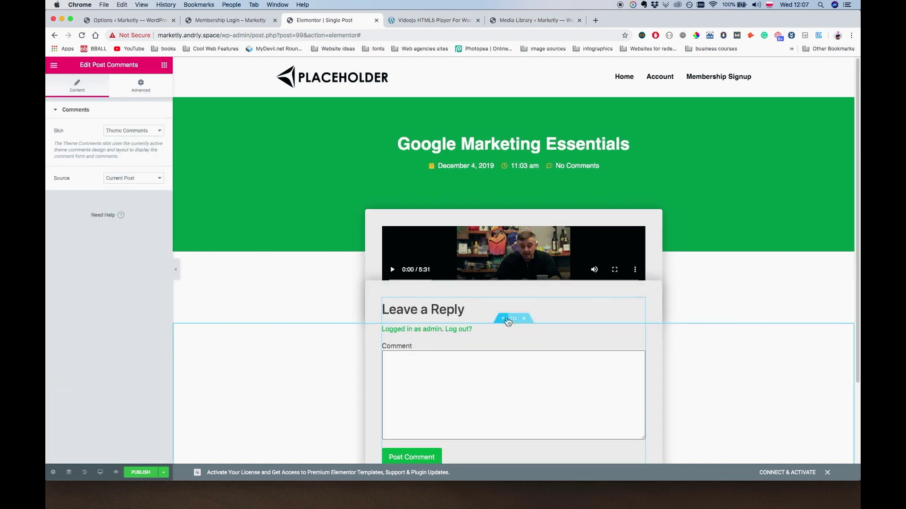
{"action": "left_click", "coordinate": [513, 319]}
{"action": "left_click", "coordinate": [165, 65]}
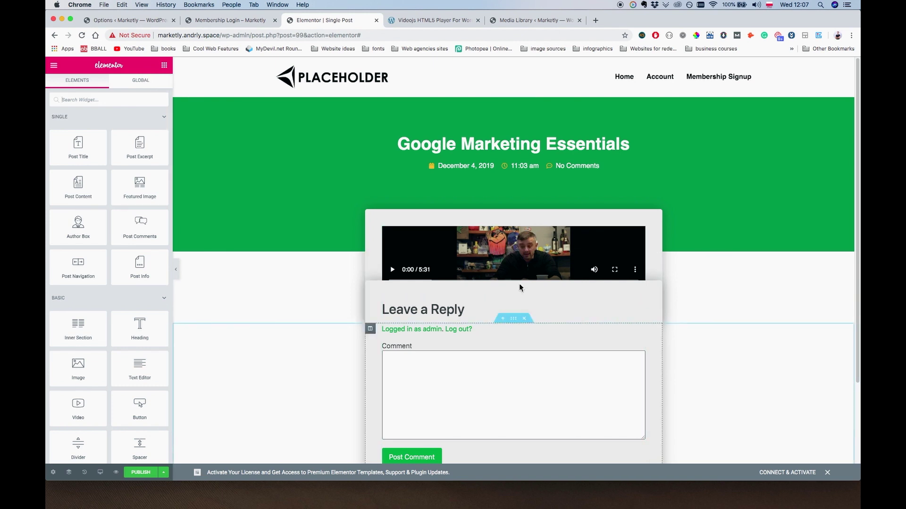
{"action": "left_click", "coordinate": [514, 319]}
{"action": "left_click", "coordinate": [151, 86]}
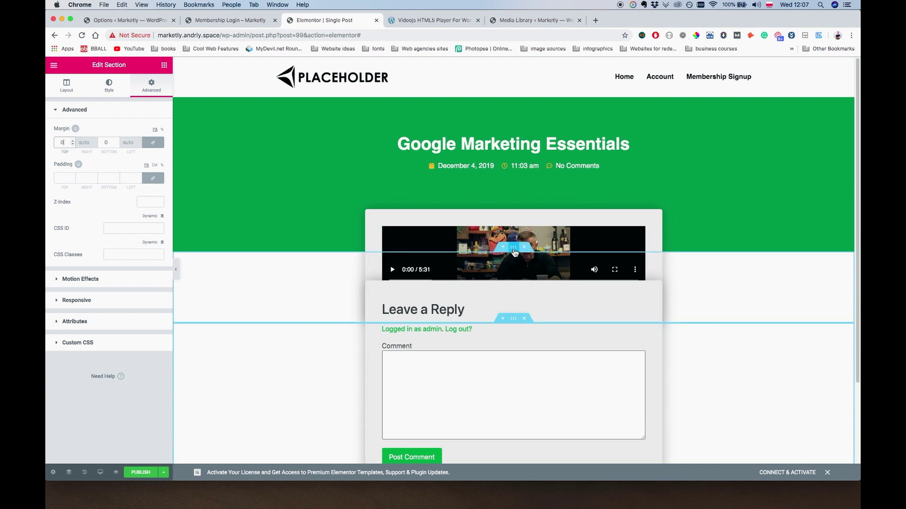
- Change the comment column's Margin Top from -100 to 40, then begin publishing the template
{"action": "left_click", "coordinate": [515, 253]}
{"action": "left_click", "coordinate": [152, 86]}
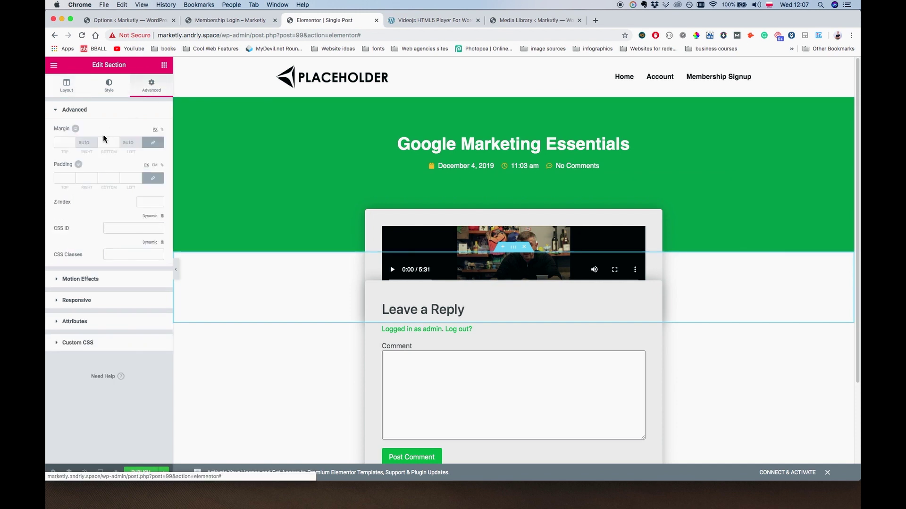
{"action": "left_click", "coordinate": [370, 330]}
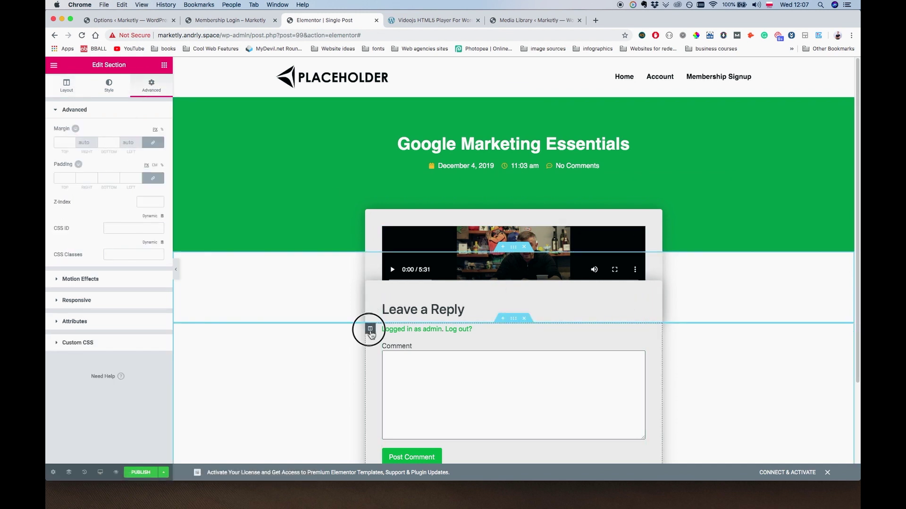
{"action": "left_click", "coordinate": [151, 86]}
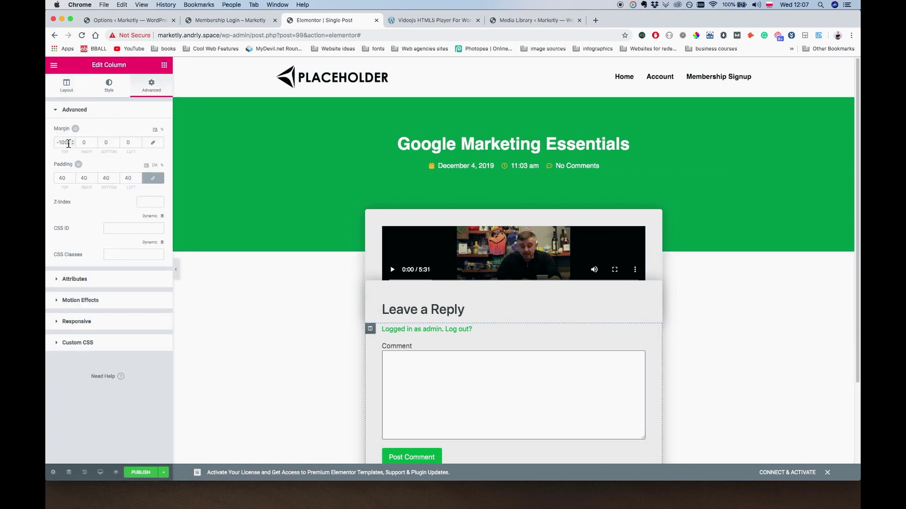
{"action": "double_click", "coordinate": [69, 144]}
{"action": "type", "text": "0"}
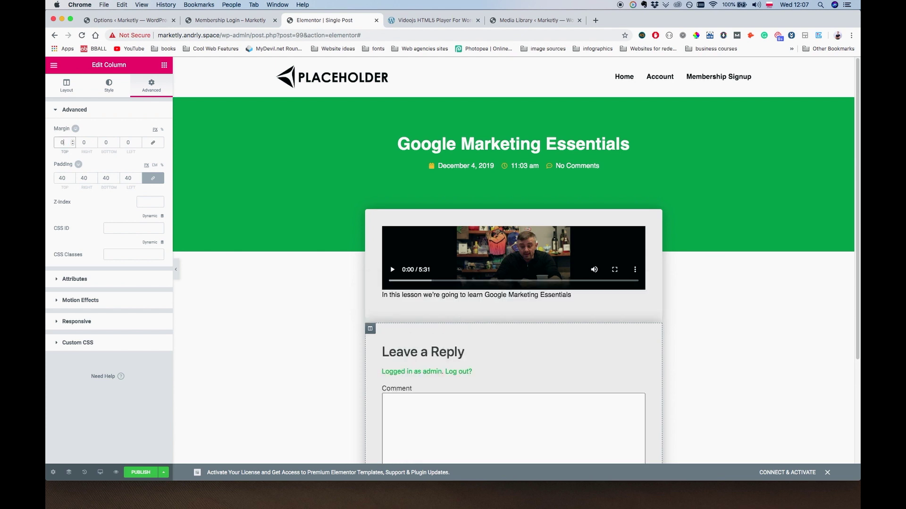
{"action": "type", "text": "2"}
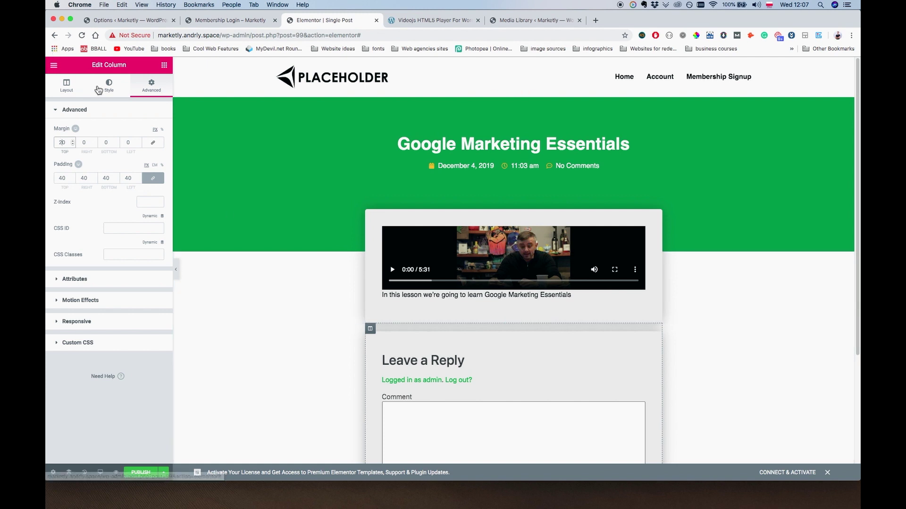
{"action": "key", "text": "BackSpace"}
{"action": "type", "text": "4"}
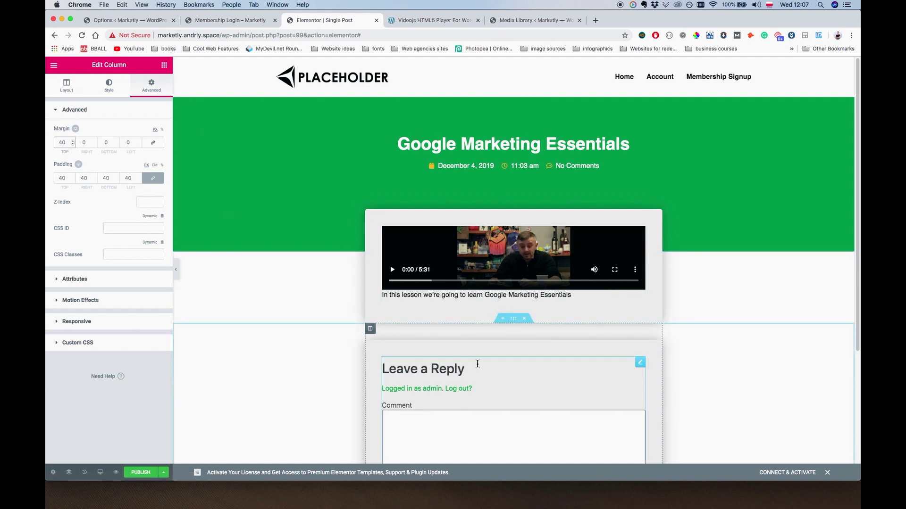
{"action": "scroll", "coordinate": [478, 364], "scroll_direction": "down", "scroll_amount": 3}
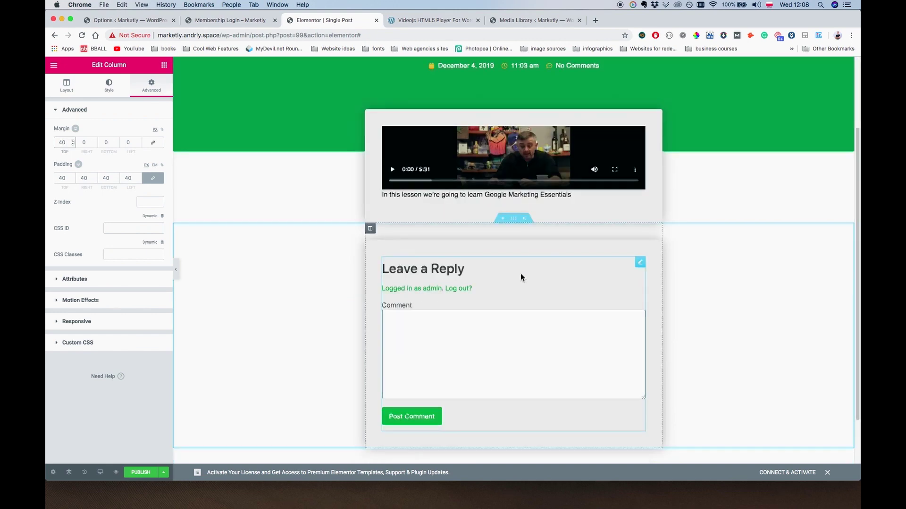
{"action": "scroll", "coordinate": [521, 277], "scroll_direction": "up", "scroll_amount": 1}
{"action": "scroll", "coordinate": [230, 392], "scroll_direction": "down", "scroll_amount": 3}
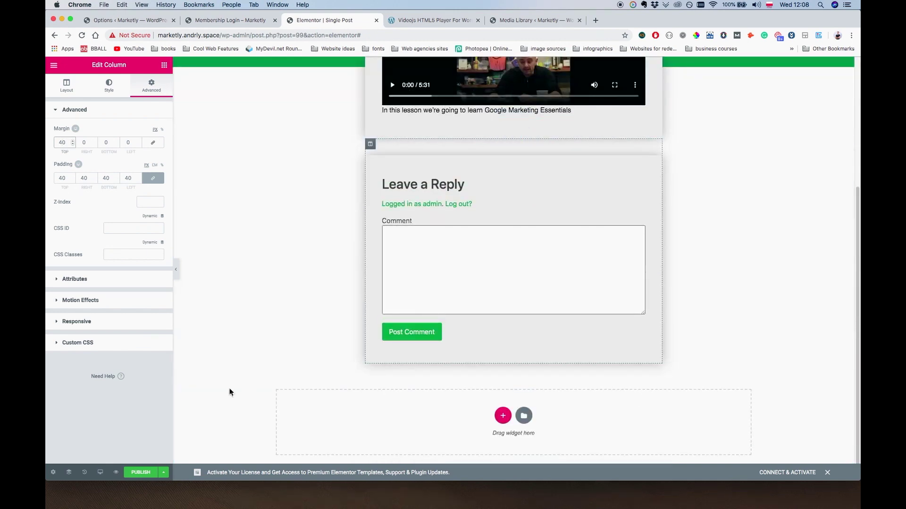
{"action": "left_click", "coordinate": [140, 473]}
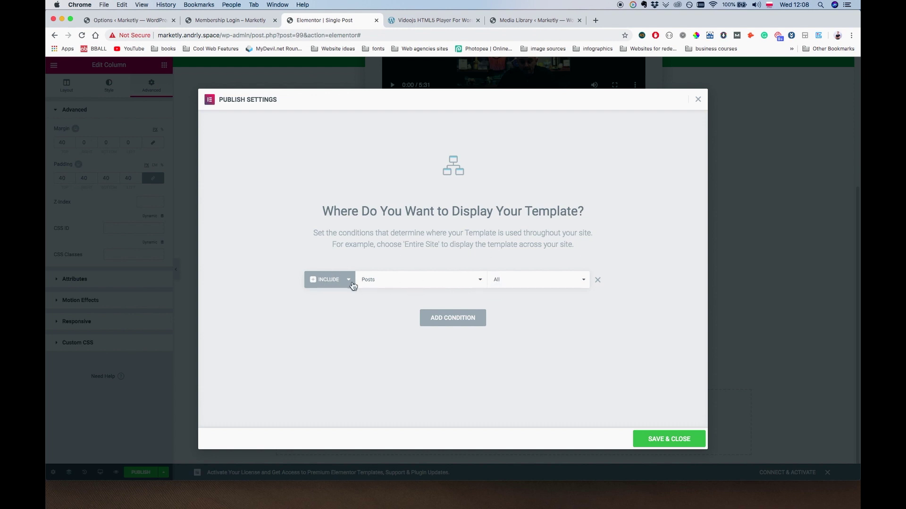
- Keep the Include > Posts > All display condition and Save & Close
{"action": "left_click", "coordinate": [432, 283]}
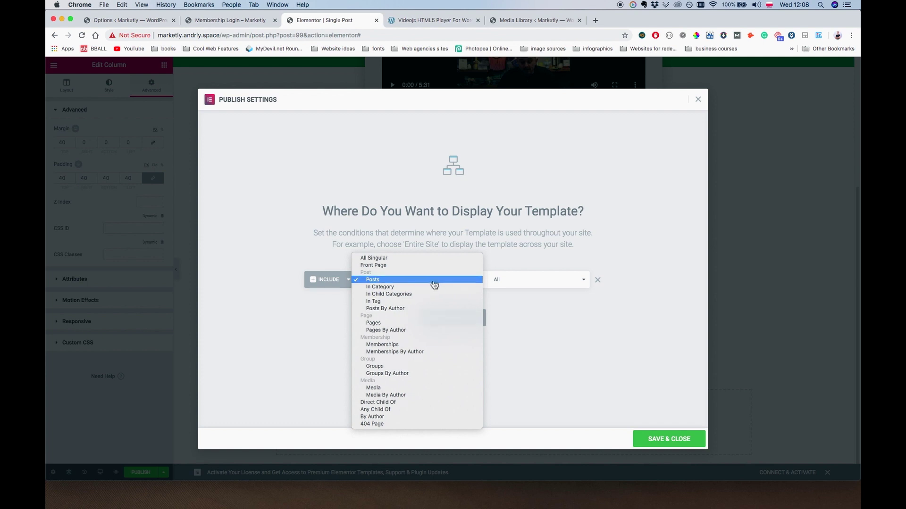
{"action": "left_click", "coordinate": [431, 284]}
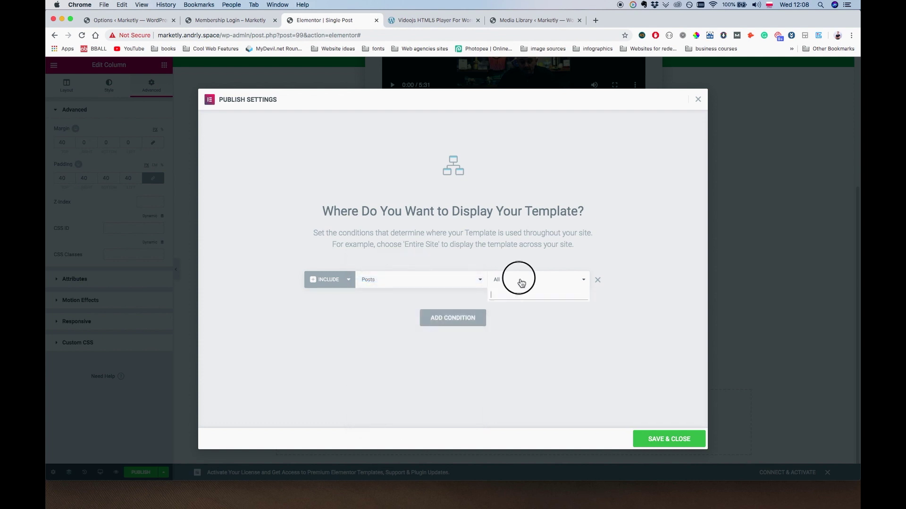
{"action": "left_click", "coordinate": [659, 442]}
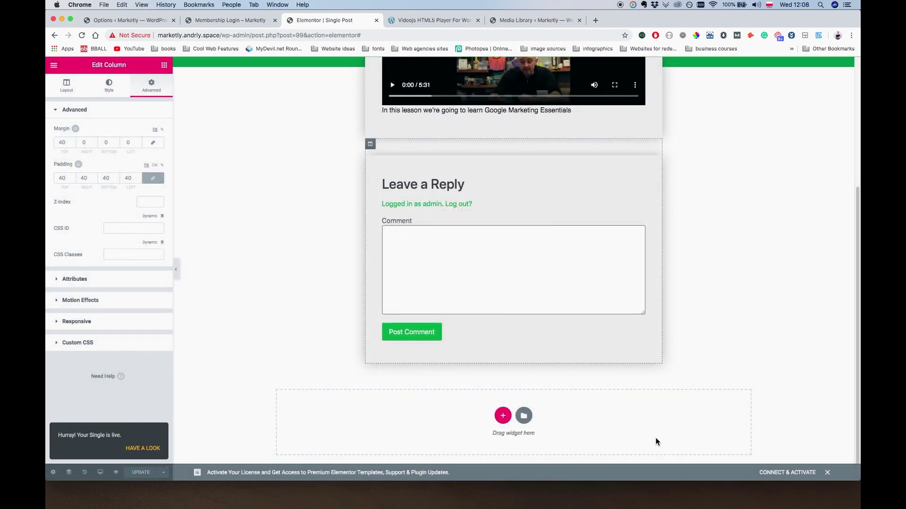
{"action": "scroll", "coordinate": [484, 266], "scroll_direction": "up", "scroll_amount": 3}
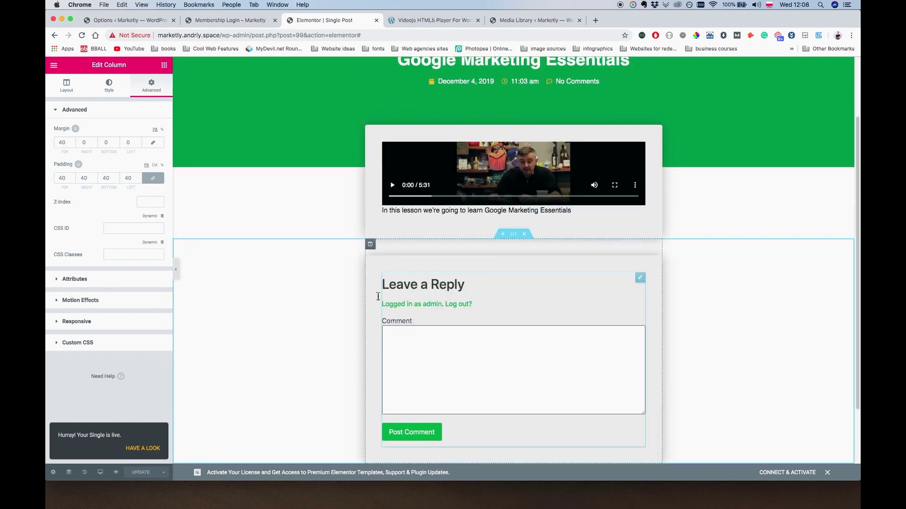
- Move to the membership login tab and close the accidentally opened developer tools
{"action": "left_click", "coordinate": [530, 24]}
{"action": "left_click", "coordinate": [237, 21]}
{"action": "left_click", "coordinate": [312, 20]}
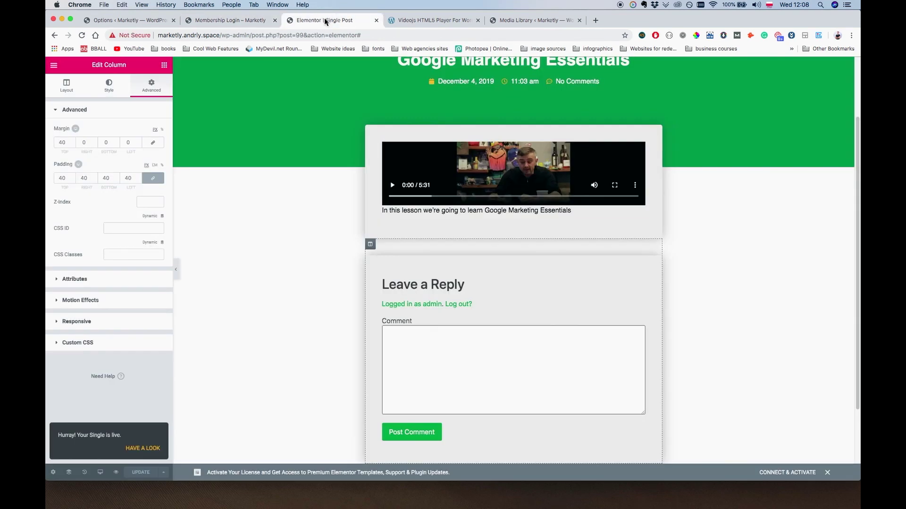
{"action": "left_click", "coordinate": [254, 21]}
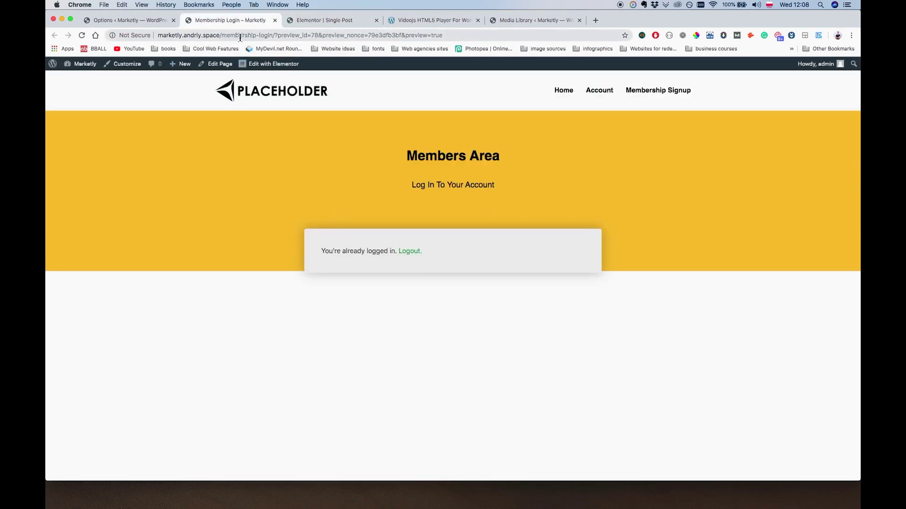
{"action": "left_click_drag", "start_coordinate": [220, 36], "coordinate": [401, 125]}
{"action": "key", "text": "alt+super+i"}
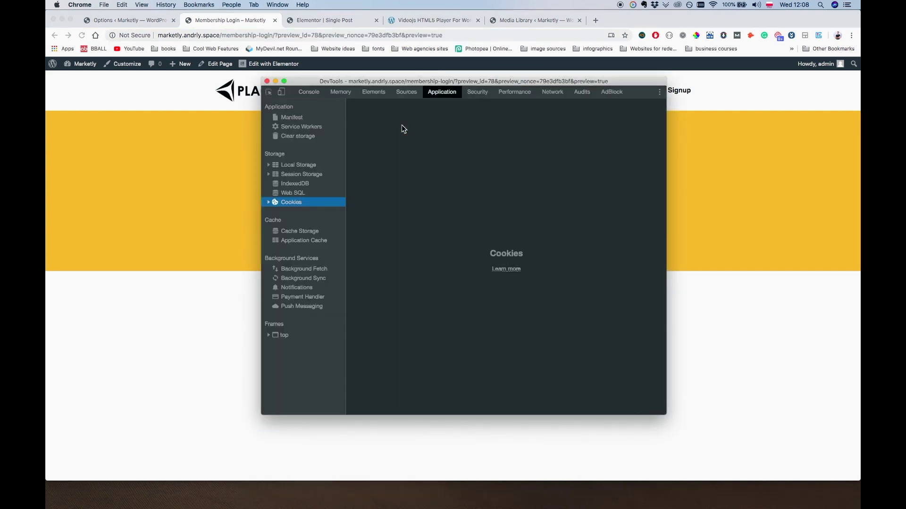
{"action": "left_click", "coordinate": [266, 81]}
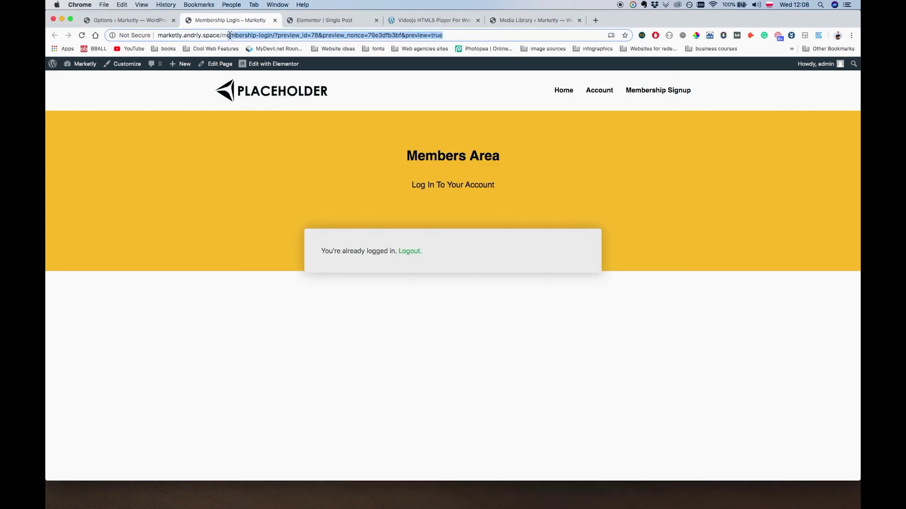
- Replace the address's page path with wp-admin to reach the WordPress dashboard
{"action": "left_click", "coordinate": [222, 36]}
{"action": "left_click_drag", "start_coordinate": [222, 36], "coordinate": [423, 49]}
{"action": "type", "text": "wp-admin"}
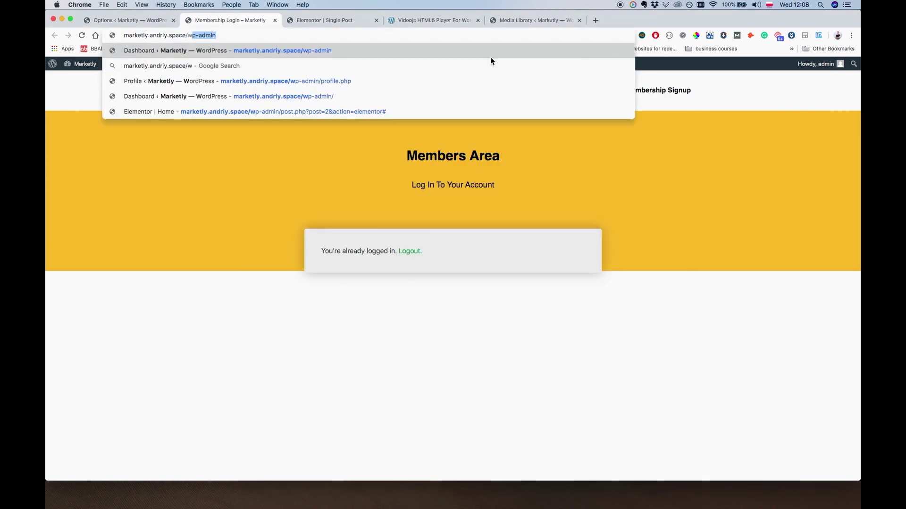
{"action": "key", "text": "Return"}
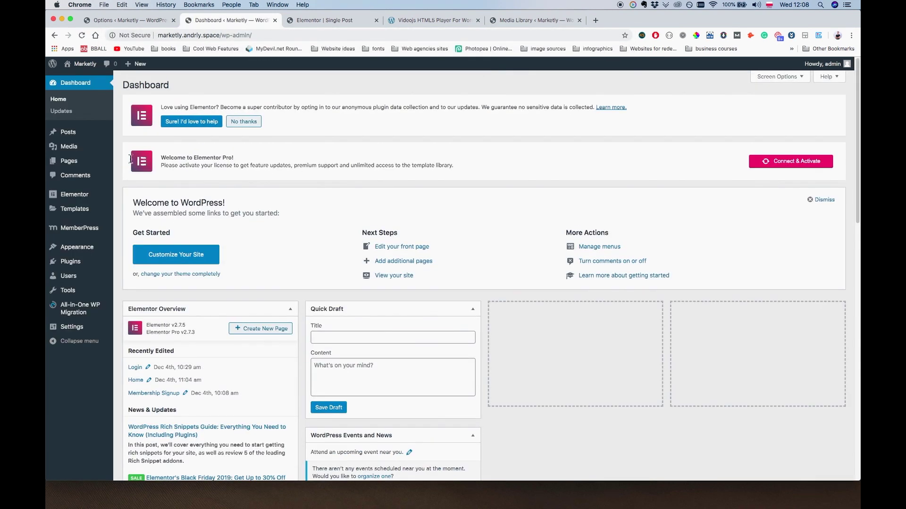
- View the Google Marketing Essentials post live from the Posts list and scroll through it
{"action": "left_click", "coordinate": [73, 132]}
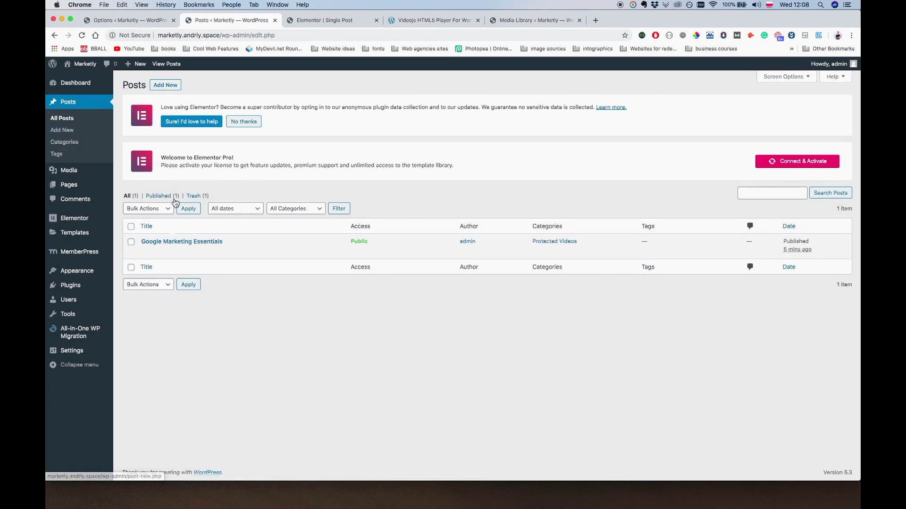
{"action": "left_click", "coordinate": [212, 252]}
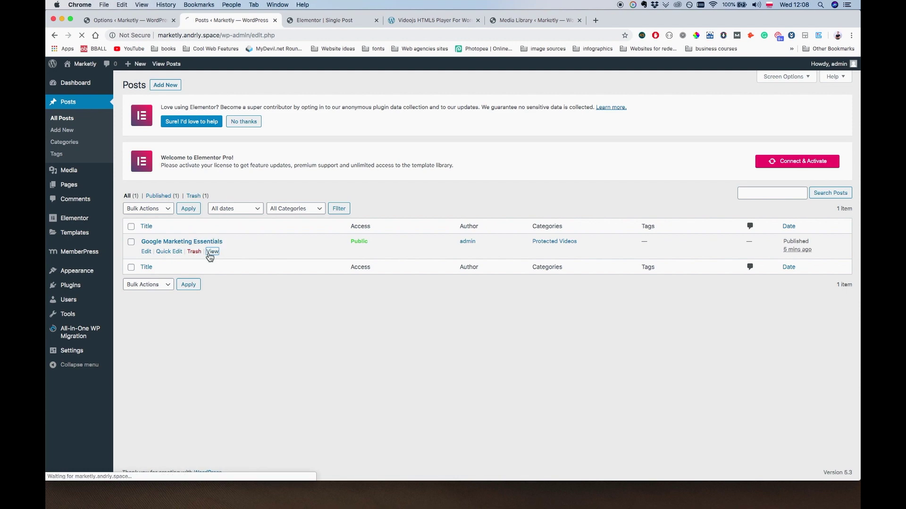
{"action": "scroll", "coordinate": [621, 285], "scroll_direction": "down", "scroll_amount": 3}
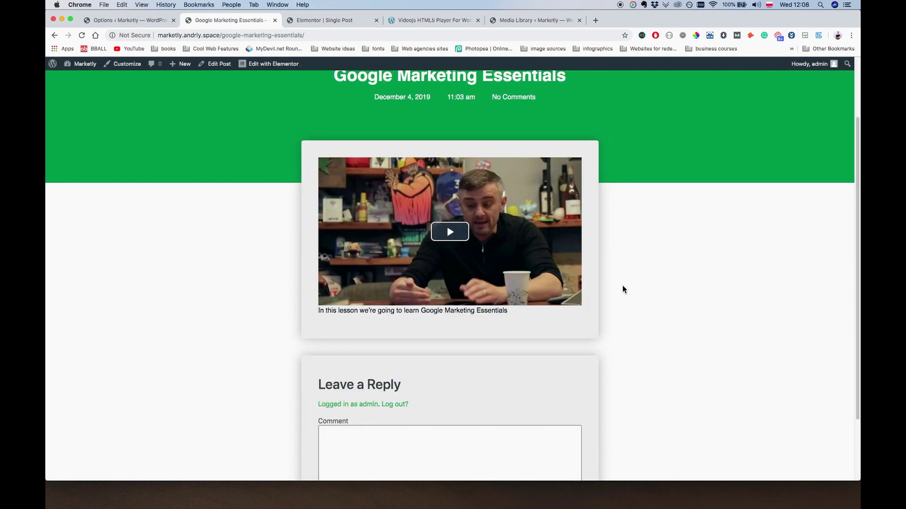
{"action": "scroll", "coordinate": [480, 256], "scroll_direction": "down", "scroll_amount": 3}
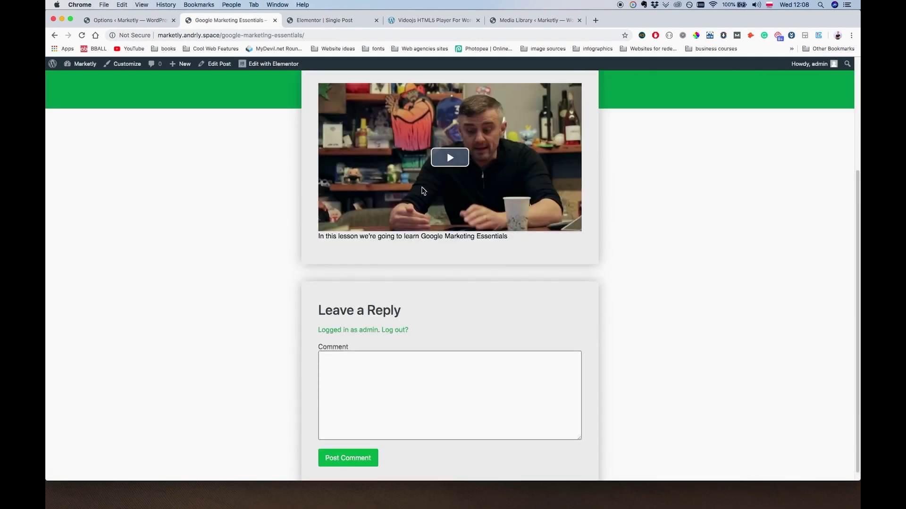
{"action": "scroll", "coordinate": [423, 190], "scroll_direction": "up", "scroll_amount": 5}
{"action": "scroll", "coordinate": [459, 327], "scroll_direction": "down", "scroll_amount": 3}
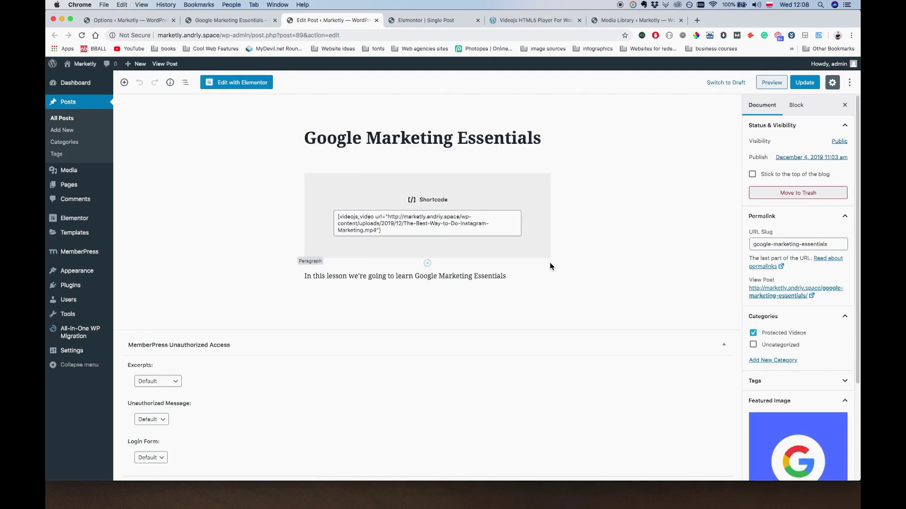
- Insert an empty paragraph above the lesson description and update the post
{"action": "left_click", "coordinate": [304, 276]}
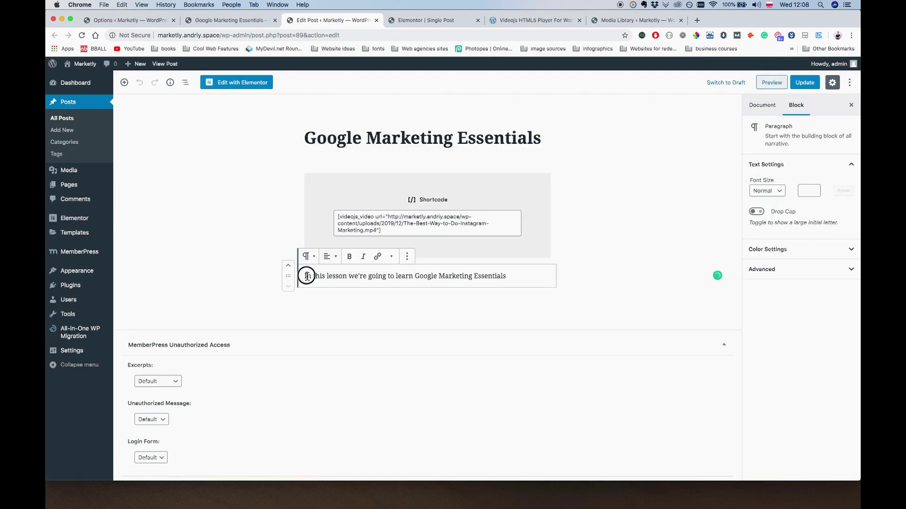
{"action": "key", "text": "Return"}
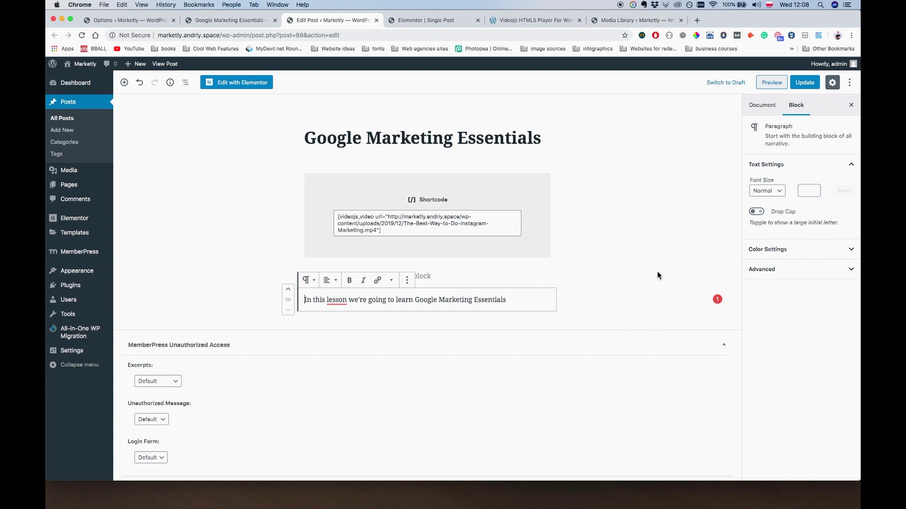
{"action": "left_click", "coordinate": [657, 276]}
{"action": "left_click", "coordinate": [805, 82]}
- Reload the single post template editor, then return to the live post and scroll down
{"action": "left_click", "coordinate": [419, 20]}
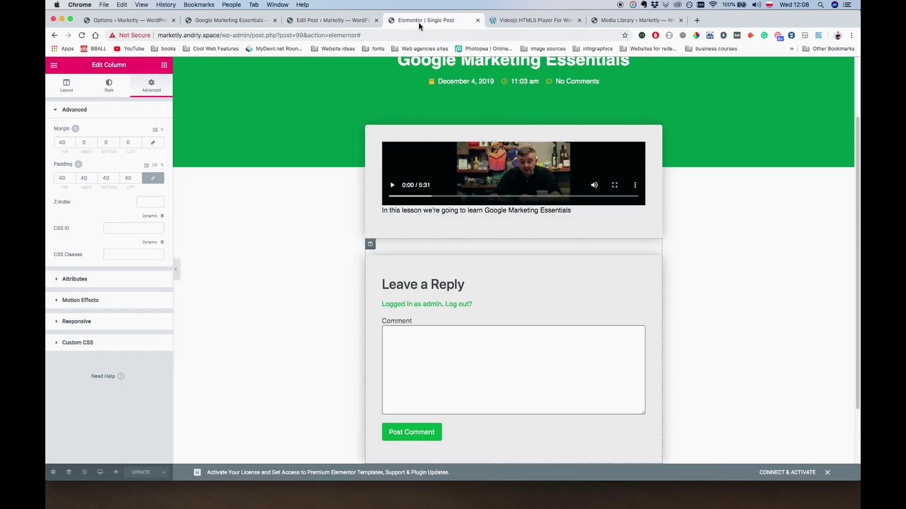
{"action": "key", "text": "super+r"}
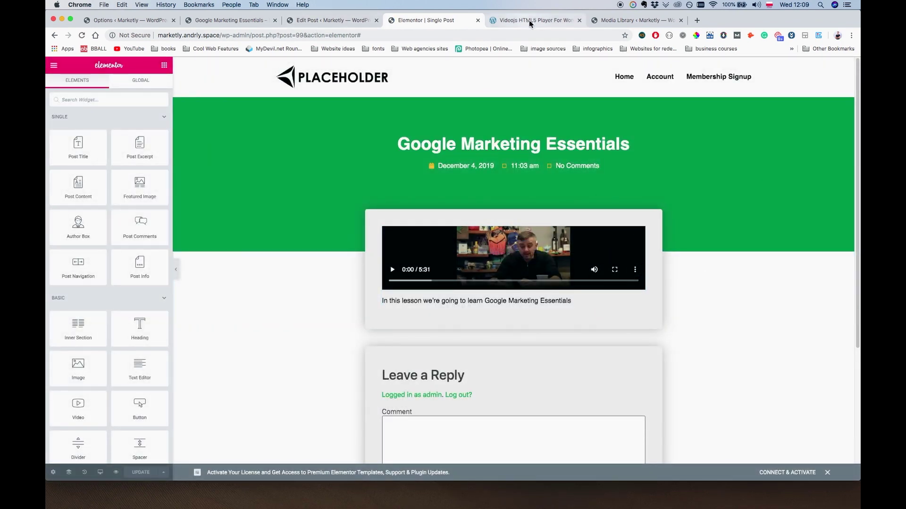
{"action": "left_click", "coordinate": [629, 20]}
{"action": "left_click", "coordinate": [277, 23]}
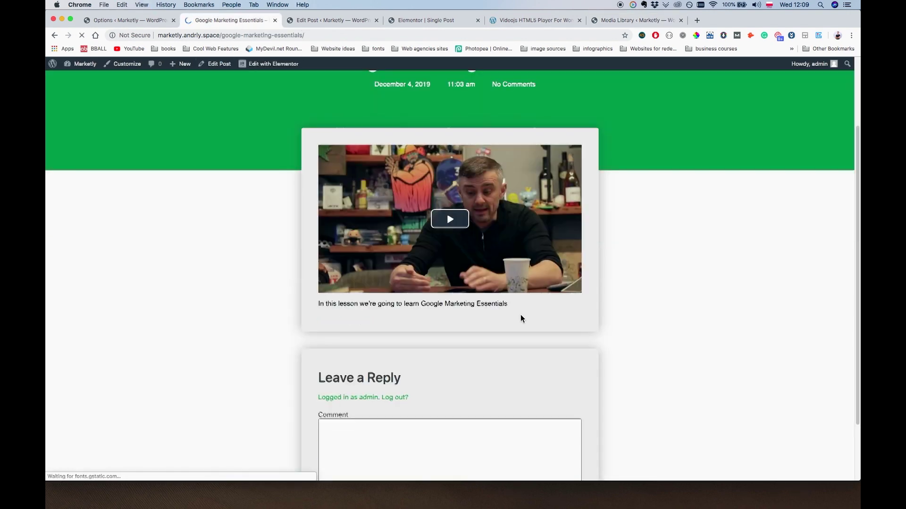
{"action": "scroll", "coordinate": [435, 304], "scroll_direction": "down", "scroll_amount": 3}
- Post the comment 'Test' and the reply 'What's up?' beneath it
{"action": "left_click", "coordinate": [347, 373]}
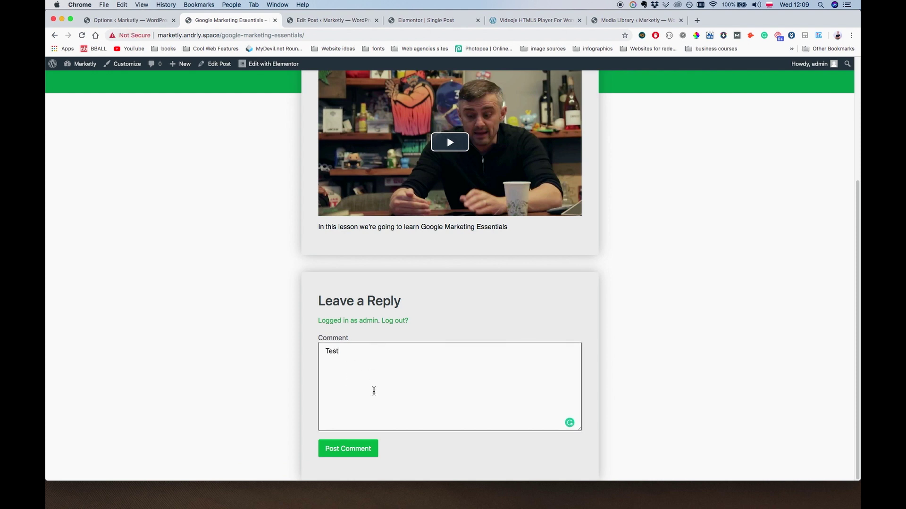
{"action": "left_click", "coordinate": [359, 449]}
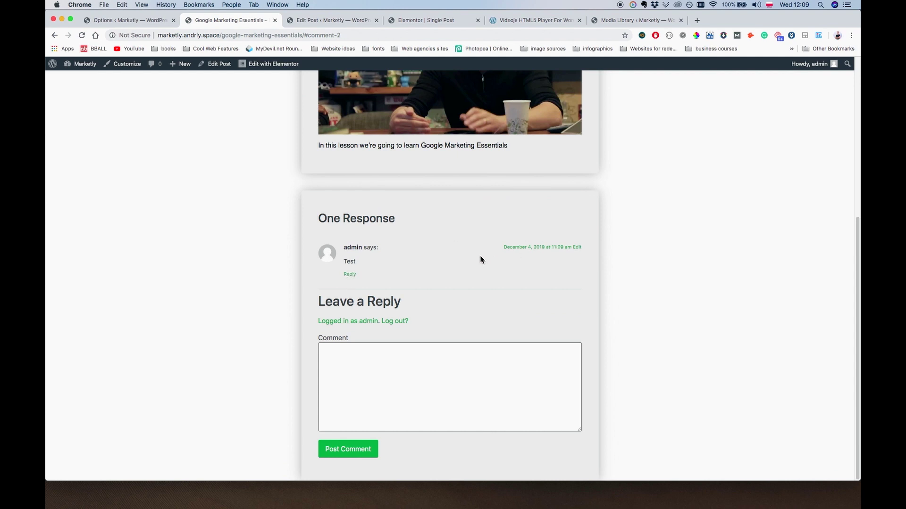
{"action": "left_click", "coordinate": [349, 274]}
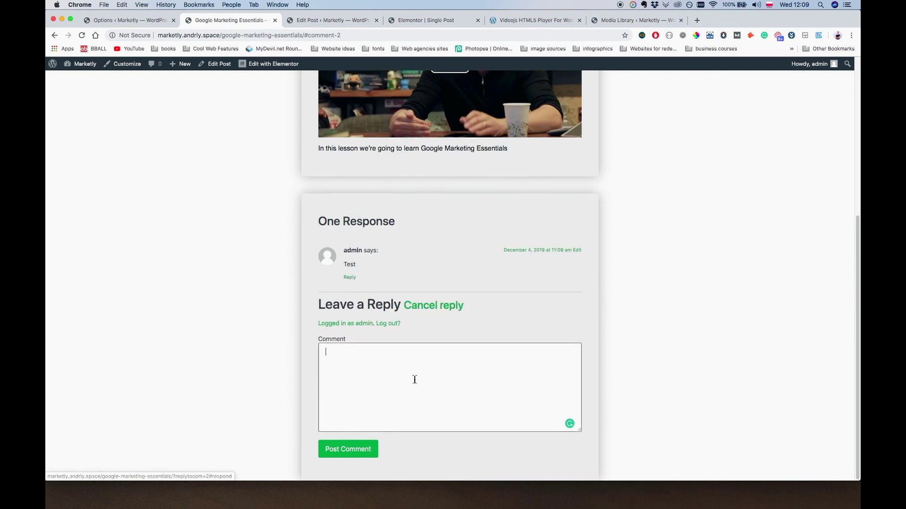
{"action": "type", "text": "H"}
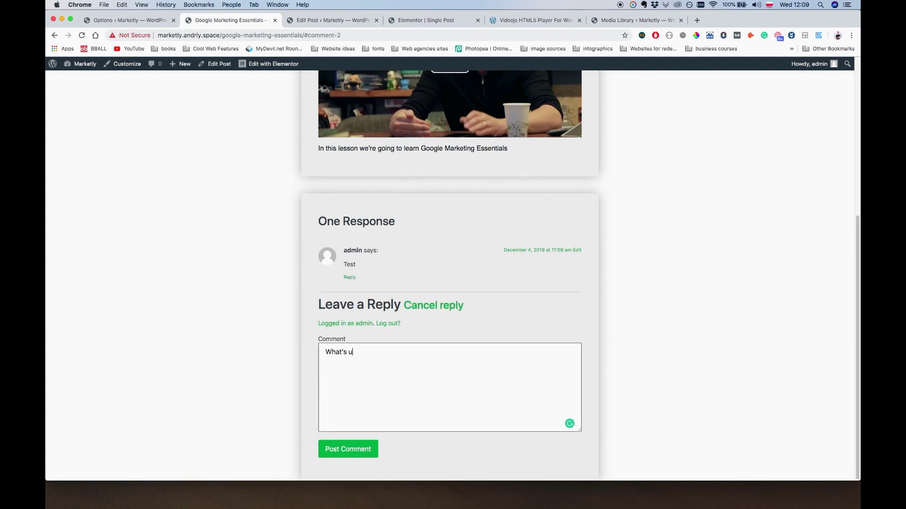
{"action": "left_click", "coordinate": [360, 449]}
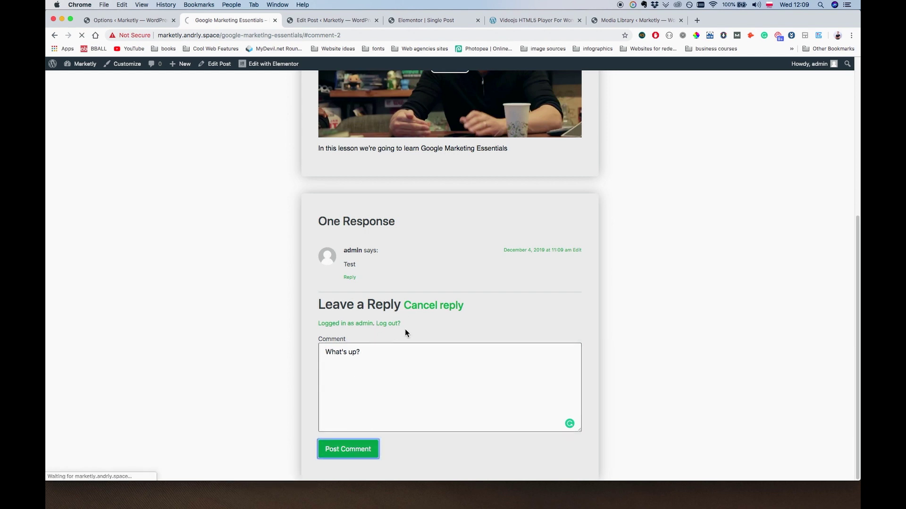
- Scroll back up, reload the post page and go back to the Google Marketing Essentials post
{"action": "scroll", "coordinate": [373, 291], "scroll_direction": "up", "scroll_amount": 5}
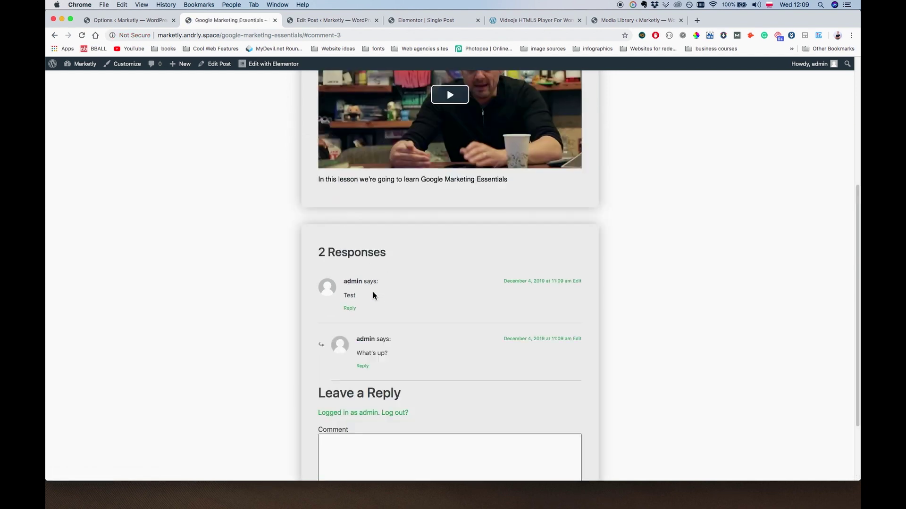
{"action": "scroll", "coordinate": [399, 301], "scroll_direction": "up", "scroll_amount": 2}
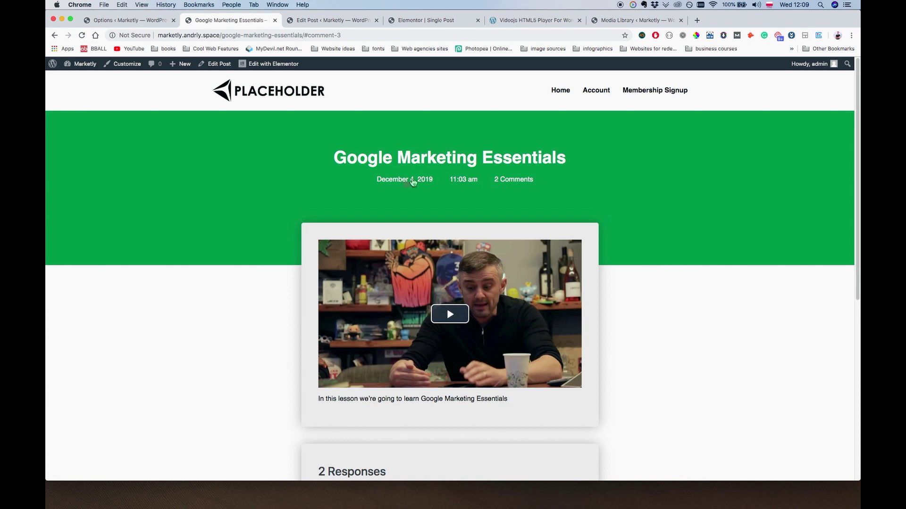
{"action": "key", "text": "super+r"}
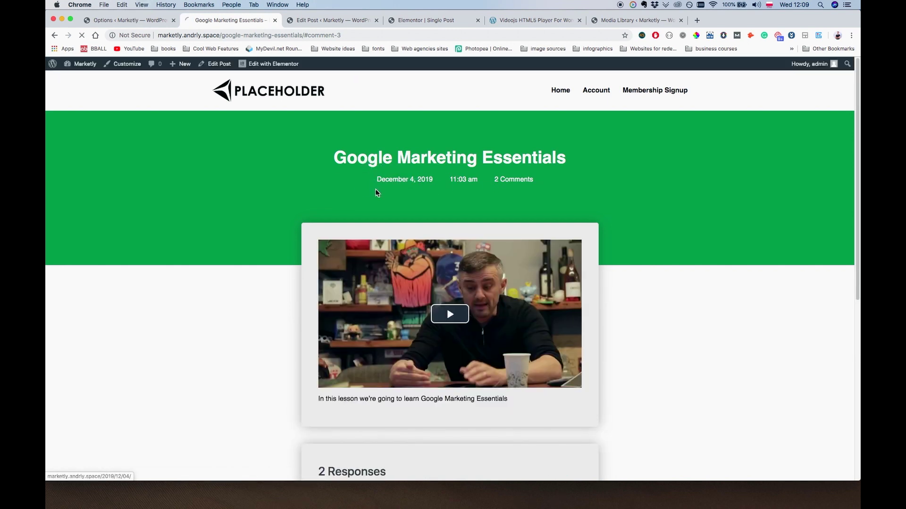
{"action": "key", "text": "super+bracketleft"}
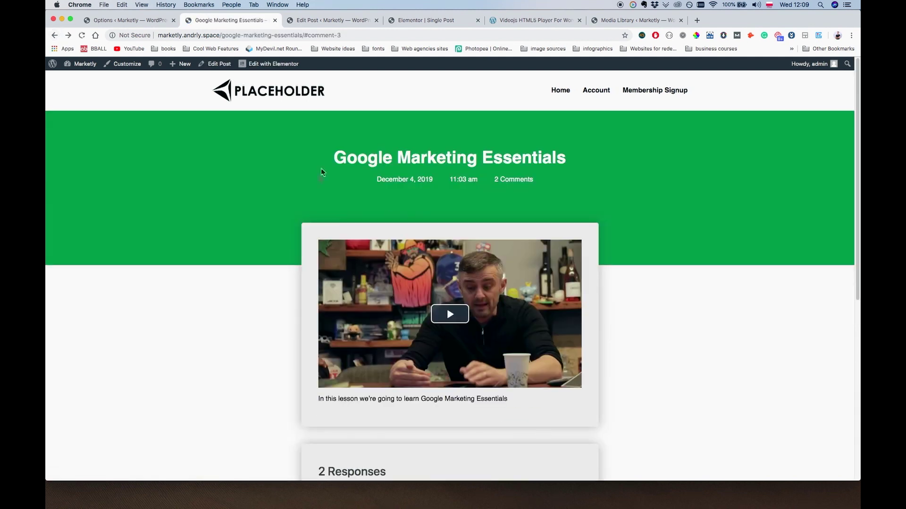
{"action": "left_click", "coordinate": [307, 20]}
- Set the Post Info meta row's icon colour to black and update the template
{"action": "left_click", "coordinate": [430, 20]}
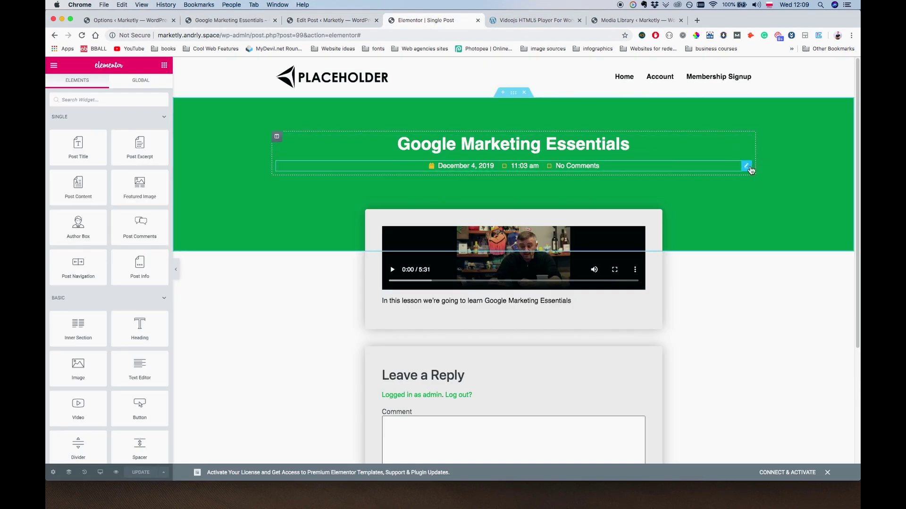
{"action": "left_click", "coordinate": [749, 165]}
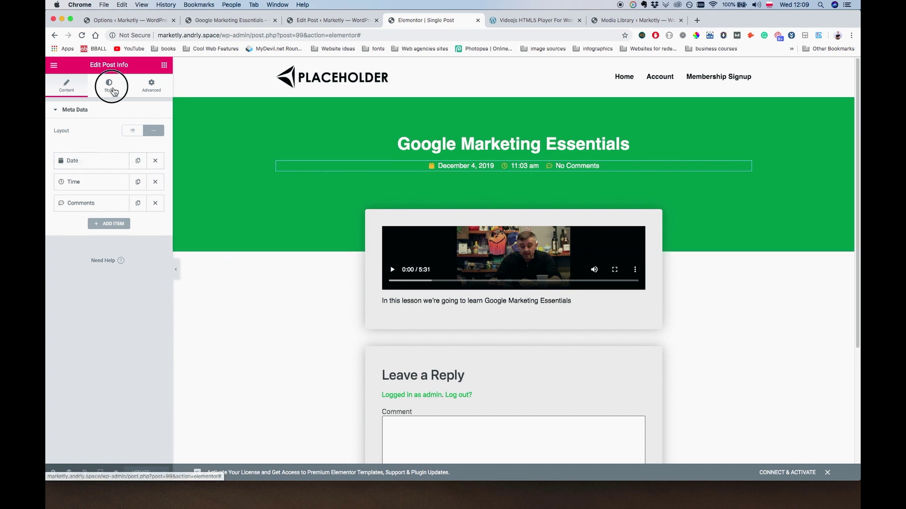
{"action": "left_click", "coordinate": [109, 86]}
{"action": "left_click", "coordinate": [82, 211]}
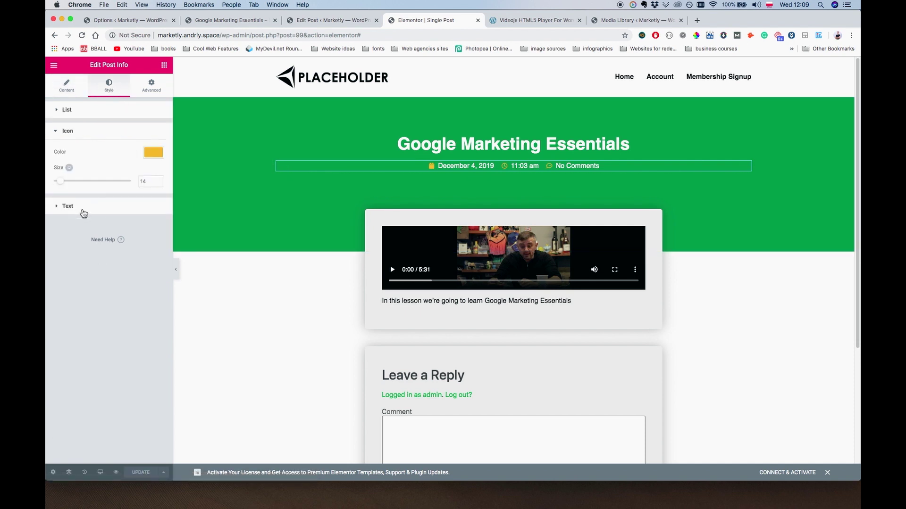
{"action": "left_click", "coordinate": [154, 152]}
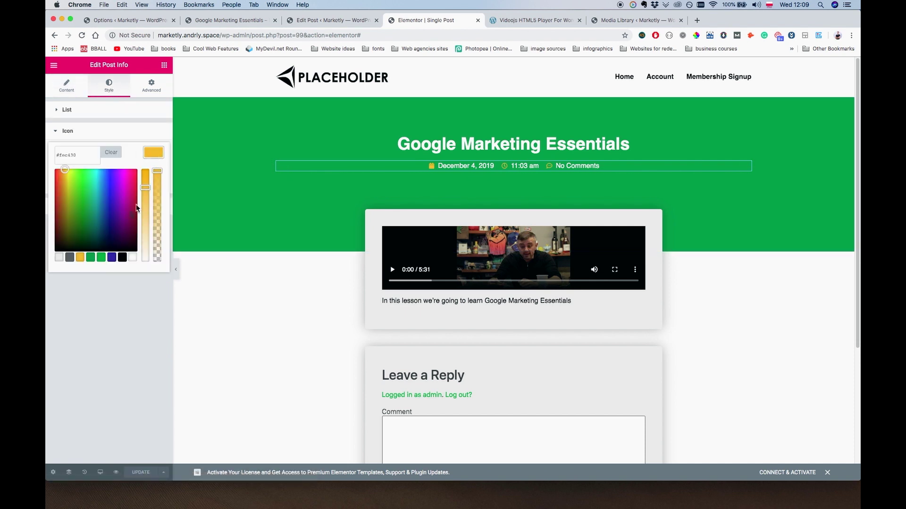
{"action": "left_click", "coordinate": [112, 257]}
{"action": "left_click", "coordinate": [122, 257]}
{"action": "left_click", "coordinate": [127, 286]}
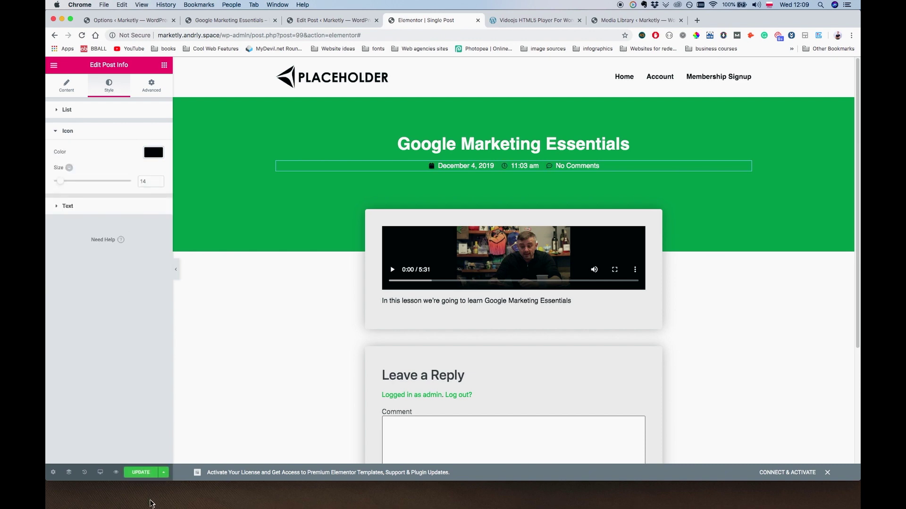
{"action": "left_click", "coordinate": [141, 473]}
- Reload the live Google Marketing Essentials post to see the black icons
{"action": "left_click", "coordinate": [330, 21]}
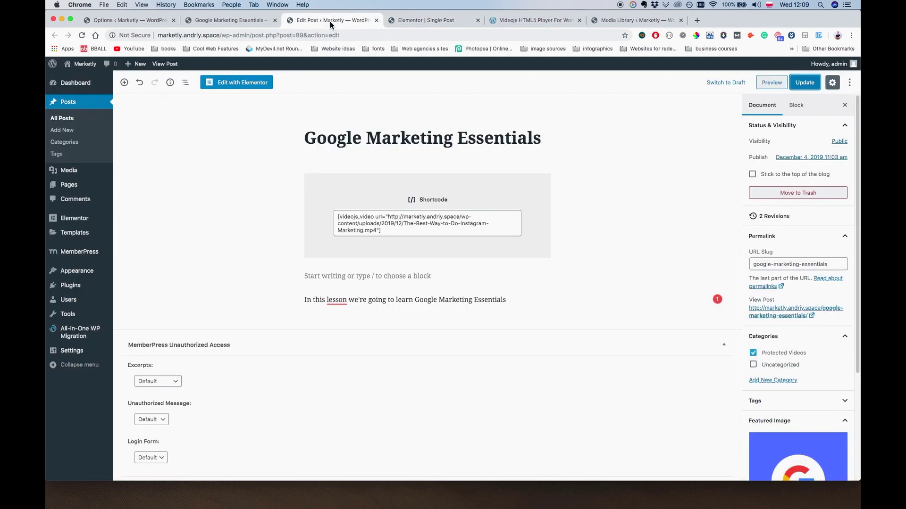
{"action": "left_click", "coordinate": [637, 20]}
{"action": "left_click", "coordinate": [228, 20]}
{"action": "key", "text": "super+r"}
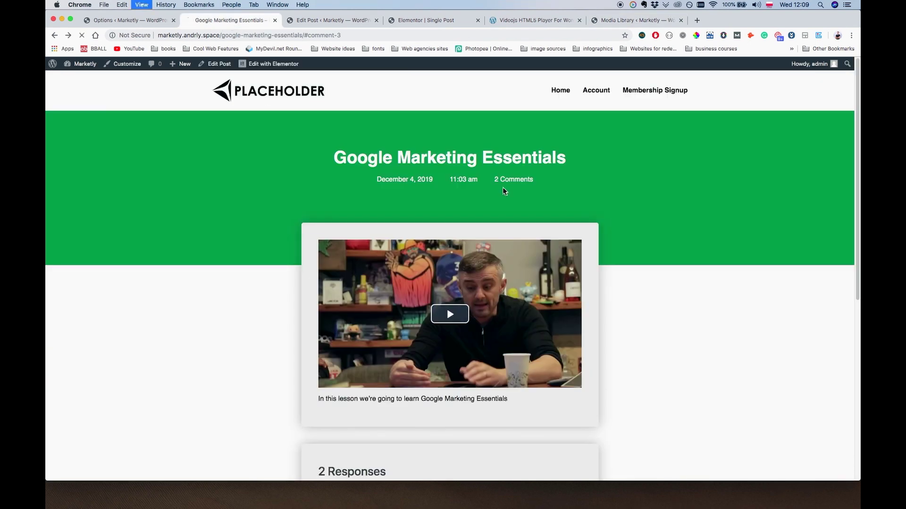
- Inspect the date meta link's markup down to its icon span and parent list item
{"action": "right_click", "coordinate": [372, 182]}
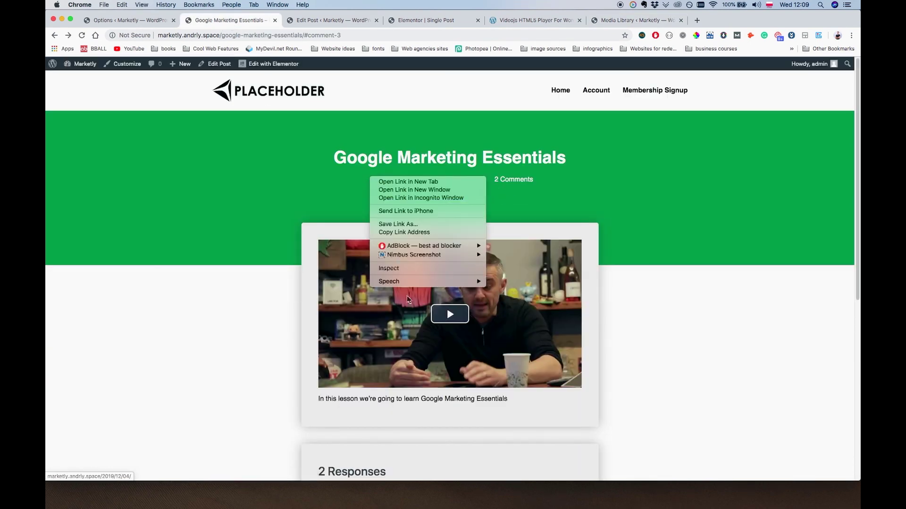
{"action": "left_click", "coordinate": [405, 265]}
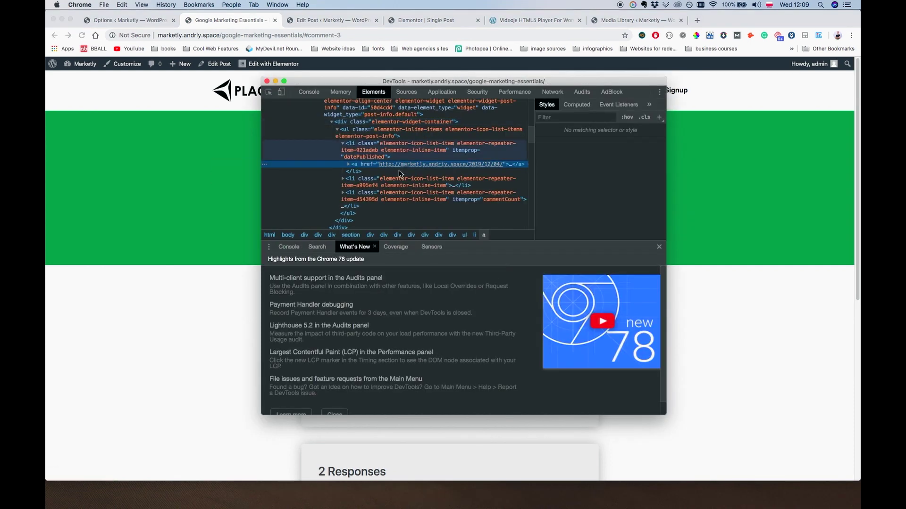
{"action": "left_click", "coordinate": [349, 165]}
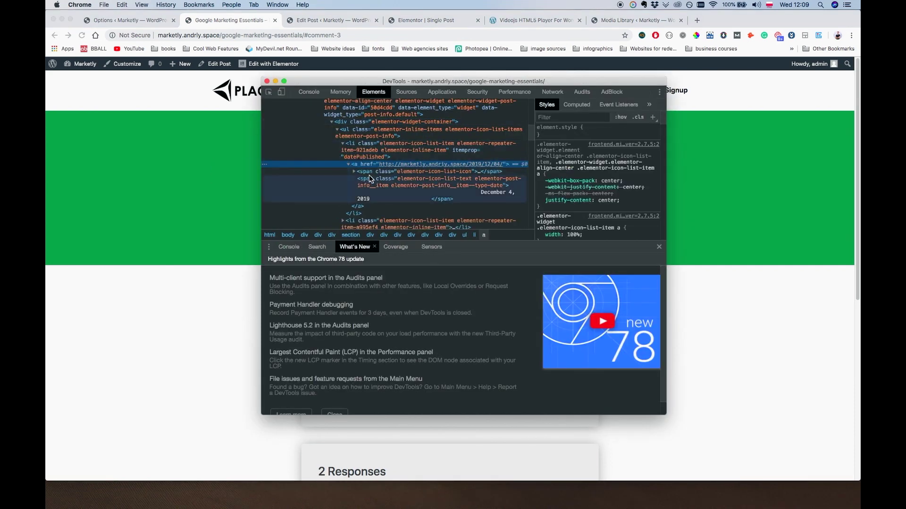
{"action": "left_click", "coordinate": [371, 173]}
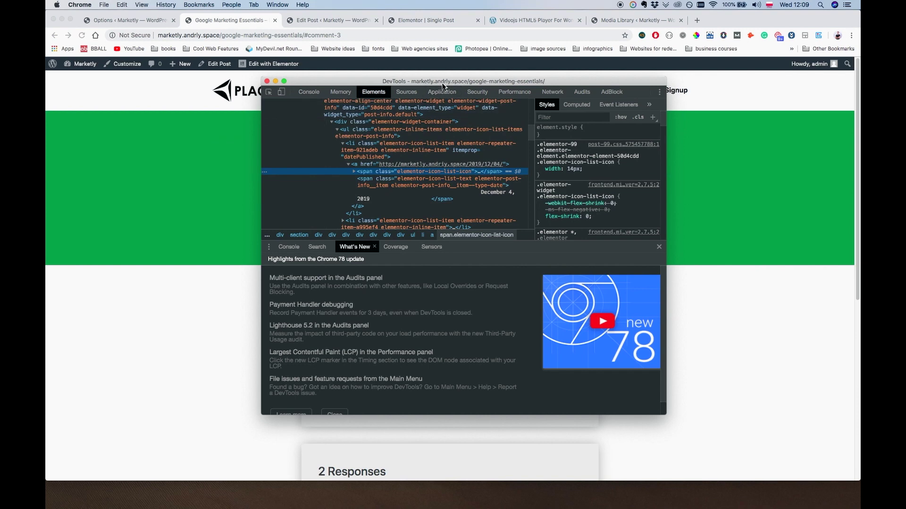
{"action": "left_click_drag", "start_coordinate": [371, 177], "coordinate": [539, 175]}
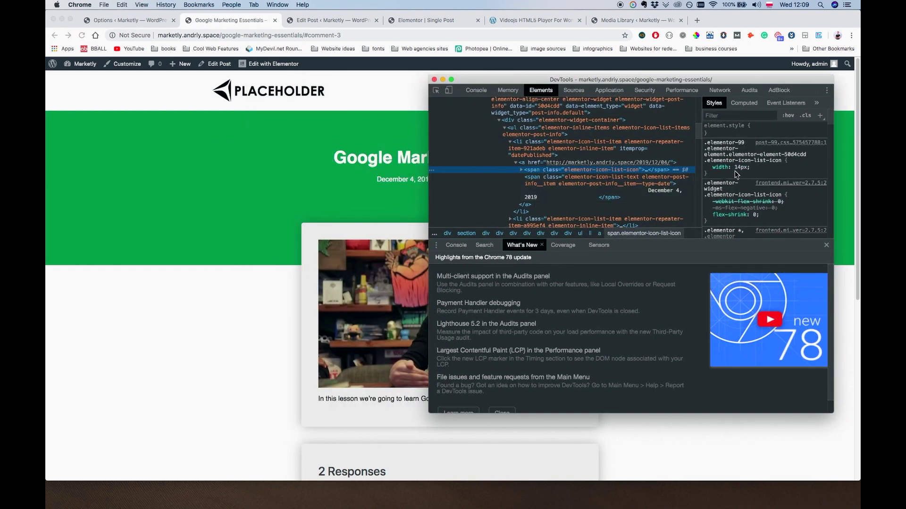
{"action": "scroll", "coordinate": [786, 194], "scroll_direction": "down", "scroll_amount": 2}
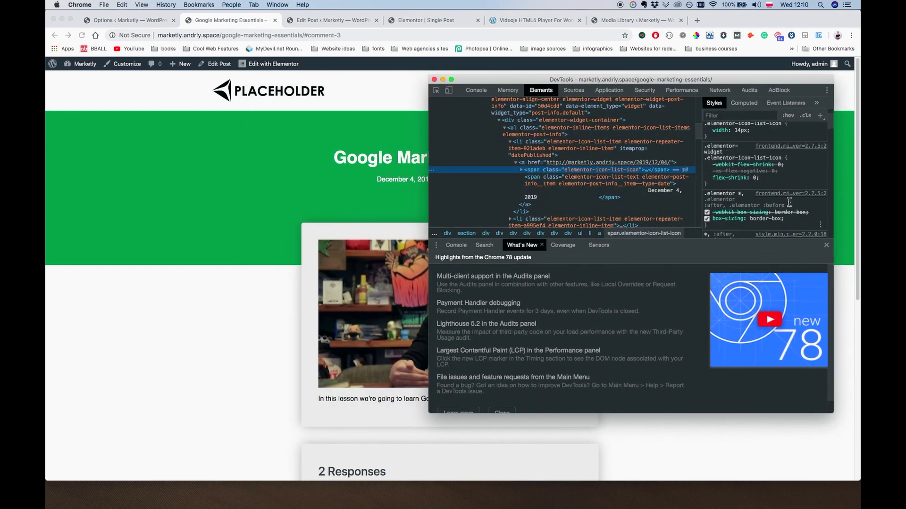
{"action": "left_click", "coordinate": [552, 148]}
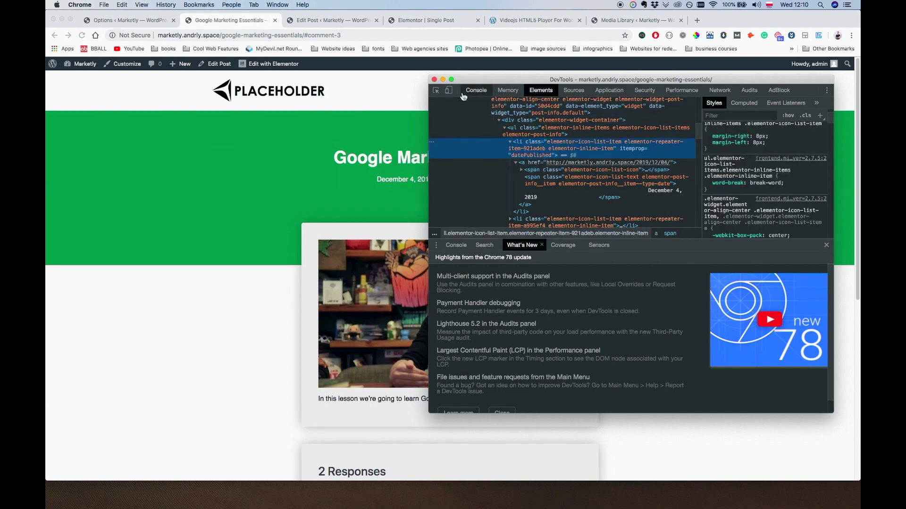
- Close DevTools and return to the Elementor single-post template
{"action": "left_click", "coordinate": [434, 80]}
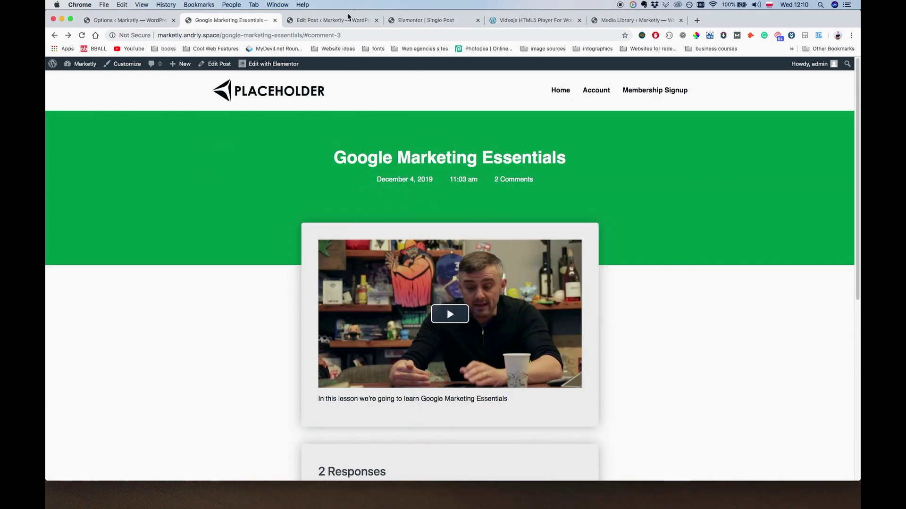
{"action": "left_click", "coordinate": [331, 18]}
{"action": "left_click", "coordinate": [400, 19]}
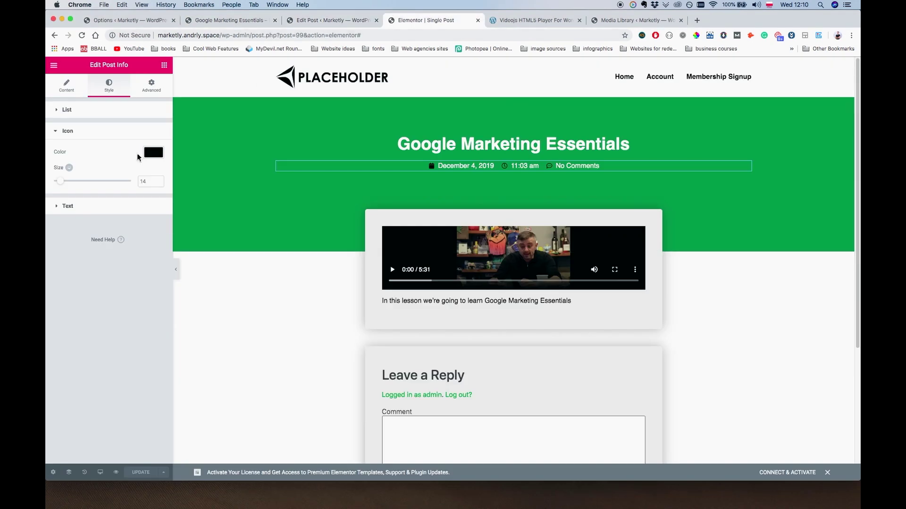
- Set the meta row icon colour to the yellow swatch and update the template
{"action": "left_click", "coordinate": [150, 155]}
{"action": "left_click", "coordinate": [80, 257]}
{"action": "left_click", "coordinate": [137, 365]}
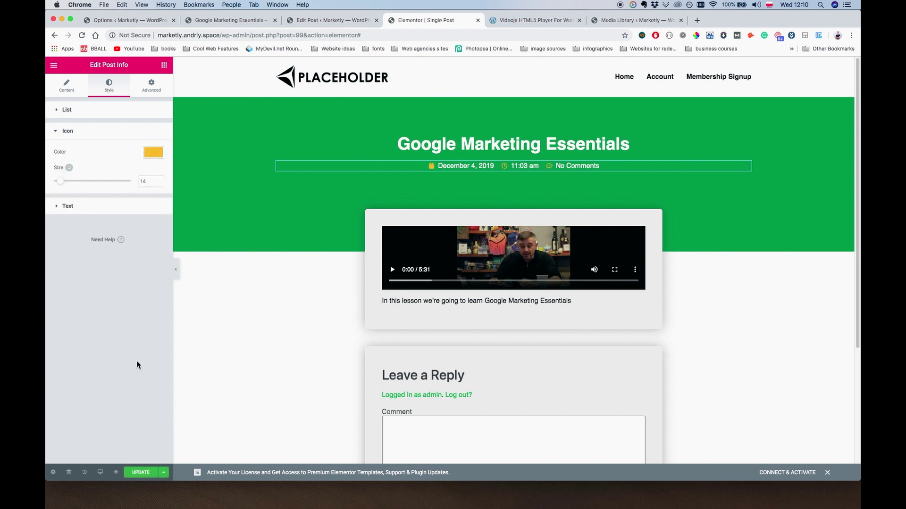
{"action": "left_click", "coordinate": [138, 473]}
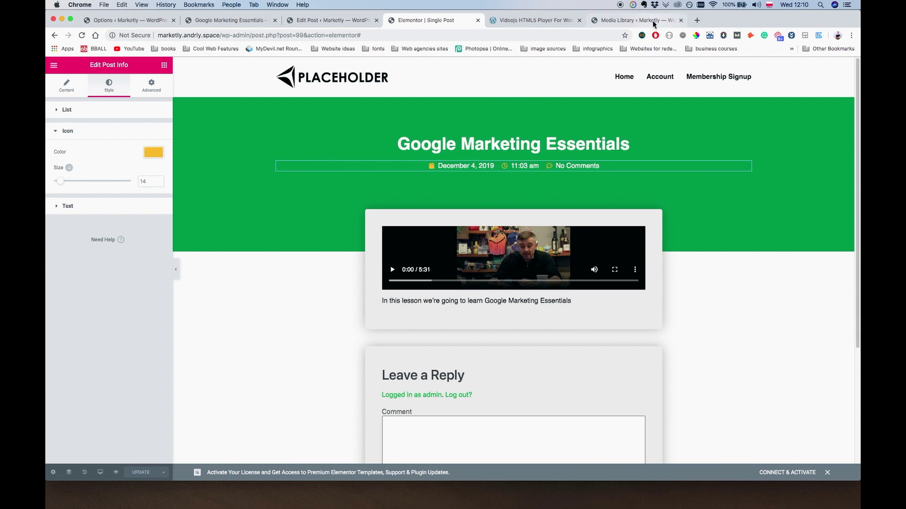
- Reload the live Google Marketing Essentials post and scroll down to check the icons
{"action": "left_click", "coordinate": [634, 20]}
{"action": "left_click", "coordinate": [359, 22]}
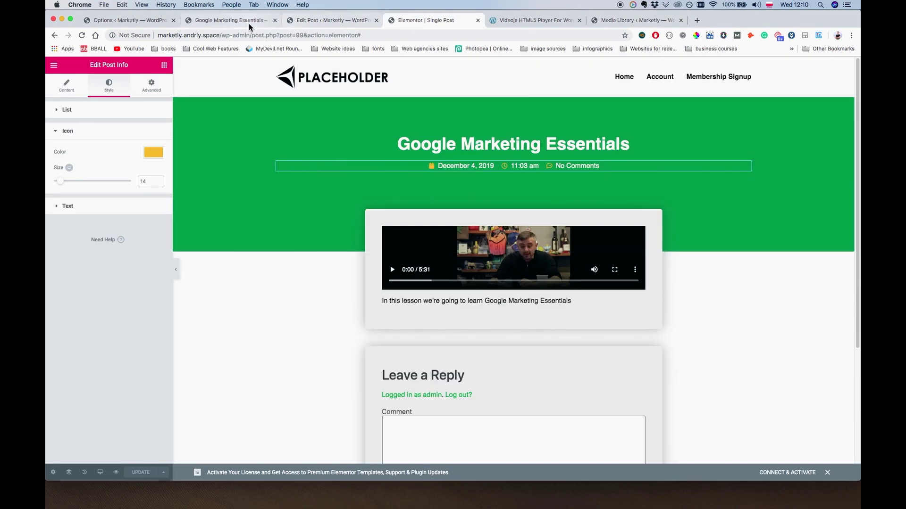
{"action": "left_click", "coordinate": [230, 20]}
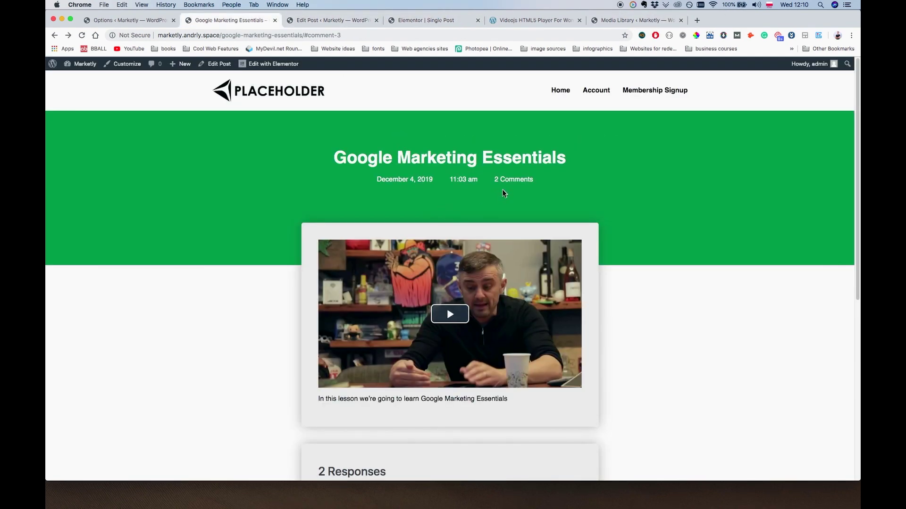
{"action": "key", "text": "super+r"}
{"action": "scroll", "coordinate": [661, 204], "scroll_direction": "down", "scroll_amount": 3}
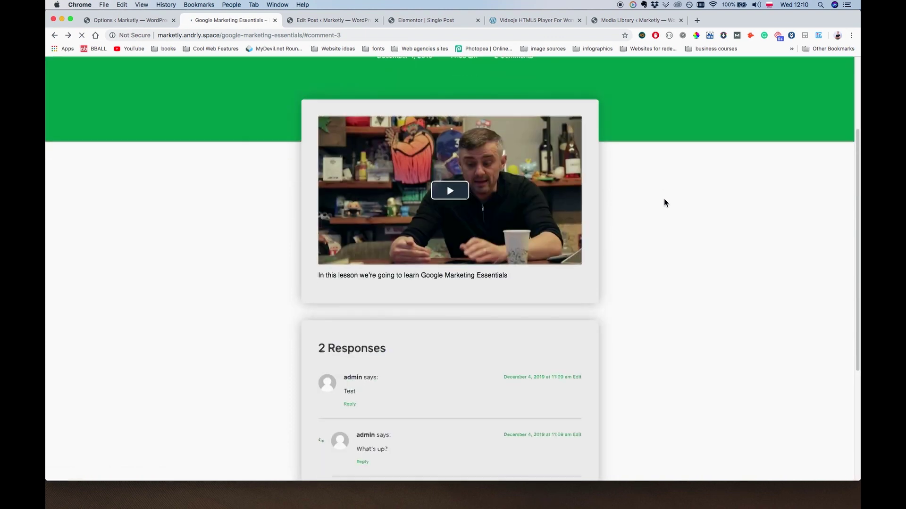